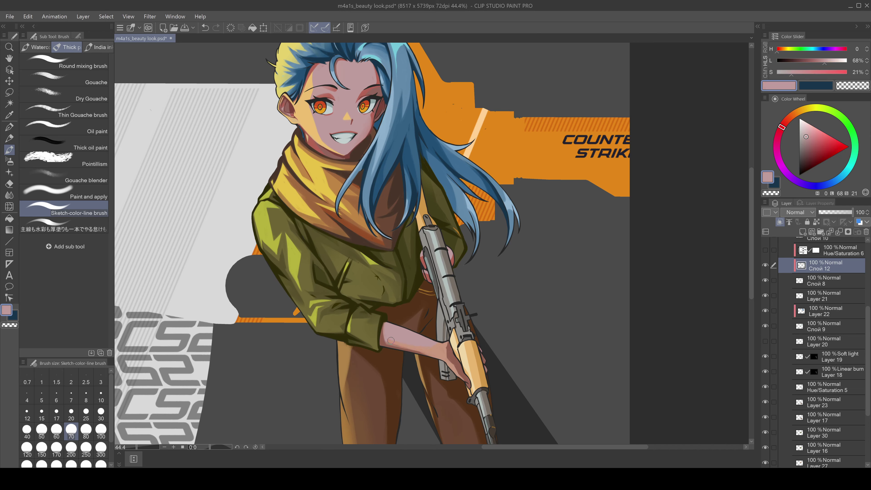
# - Outline the trouser legs in dark brown on Layer 24, thickening the edges of both legs
pyautogui.keyDown('ctrl'); pyautogui.keyDown('shift'); pyautogui.click(392, 328); pyautogui.keyUp('shift'); pyautogui.keyUp('ctrl')
pyautogui.moveTo(407, 404); pyautogui.dragTo(409, 327)
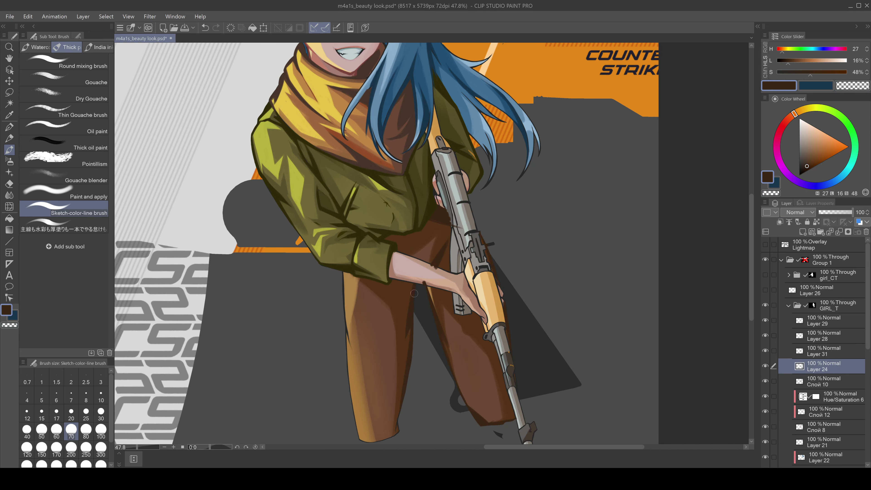
pyautogui.moveTo(345, 278); pyautogui.dragTo(376, 442)
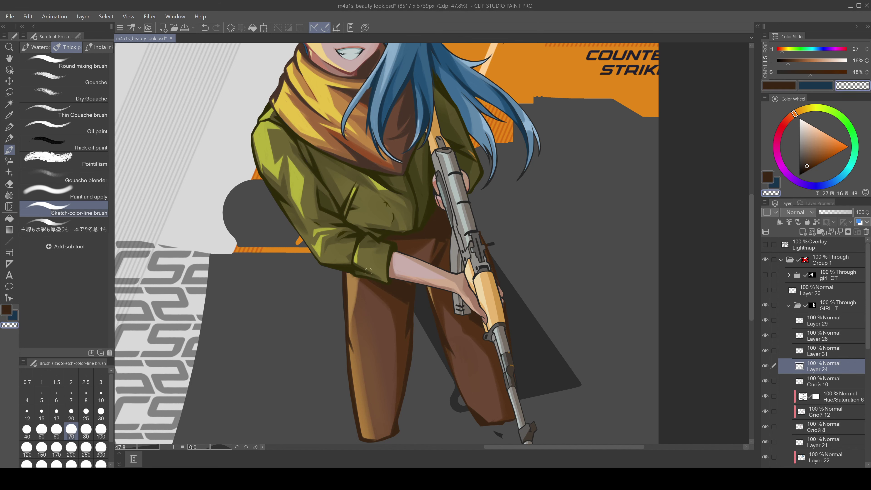
pyautogui.scroll(-5, 387, 137)
pyautogui.scroll(5, 387, 103)
pyautogui.scroll(-2, 388, 77)
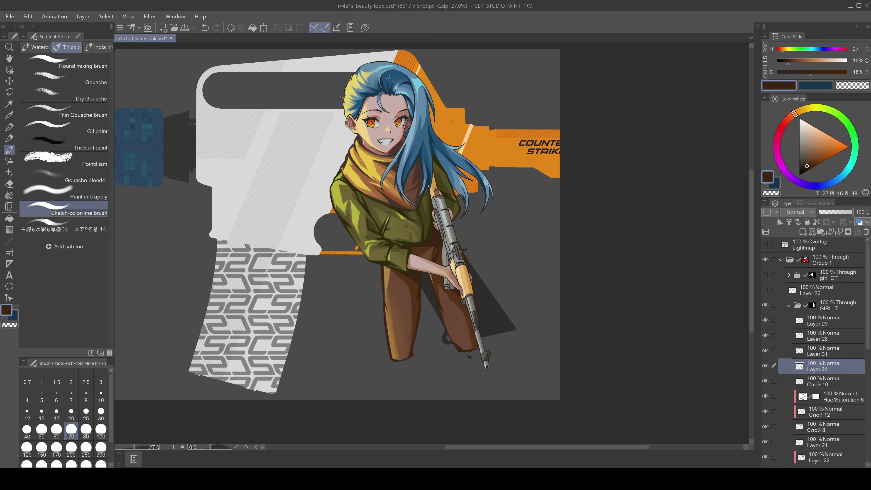
# - Remove the old dark linework from the rifle on layer Слой 10, keeping simple grey shading on its metal parts
pyautogui.scroll(4, 451, 296)
pyautogui.keyDown('alt'); pyautogui.click(451, 295); pyautogui.keyUp('alt')
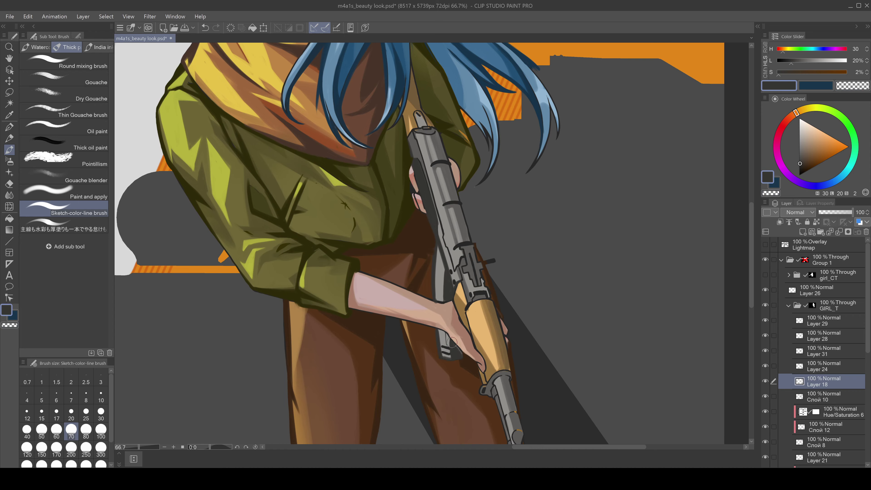
pyautogui.scroll(-2, 452, 342)
pyautogui.scroll(2, 439, 251)
pyautogui.keyDown('alt'); pyautogui.click(530, 237); pyautogui.keyUp('alt')
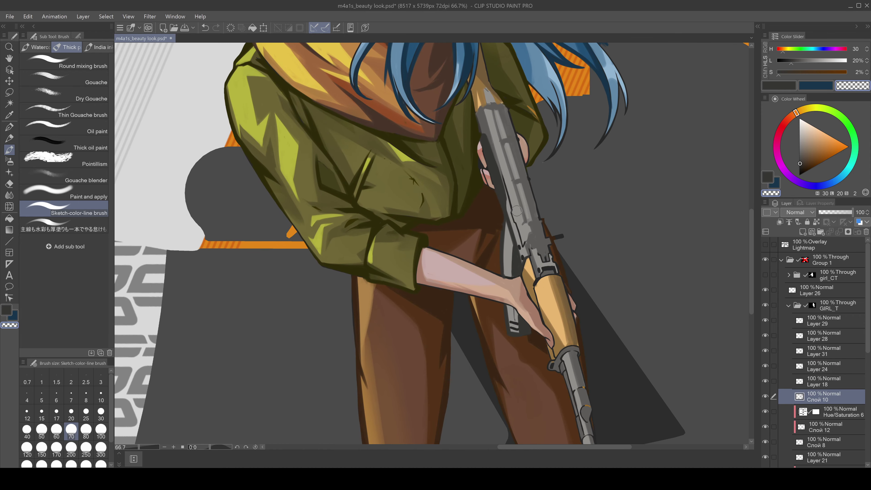
pyautogui.scroll(-4, 568, 353)
pyautogui.scroll(2, 549, 309)
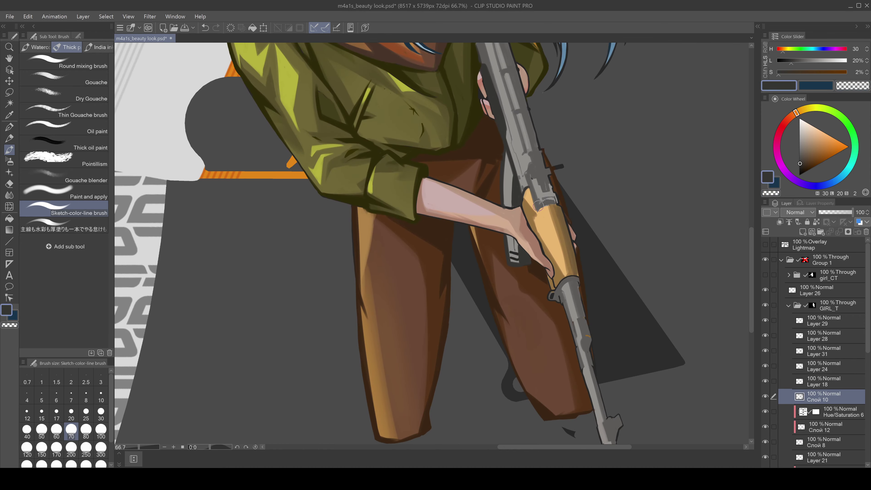
# - Re-ink the rifle's outline and details from receiver to muzzle on Layer 18 in near-black with a size 50 brush
pyautogui.keyDown('alt'); pyautogui.click(516, 254); pyautogui.keyUp('alt')
pyautogui.press('c')
pyautogui.press('[')
pyautogui.press('[')
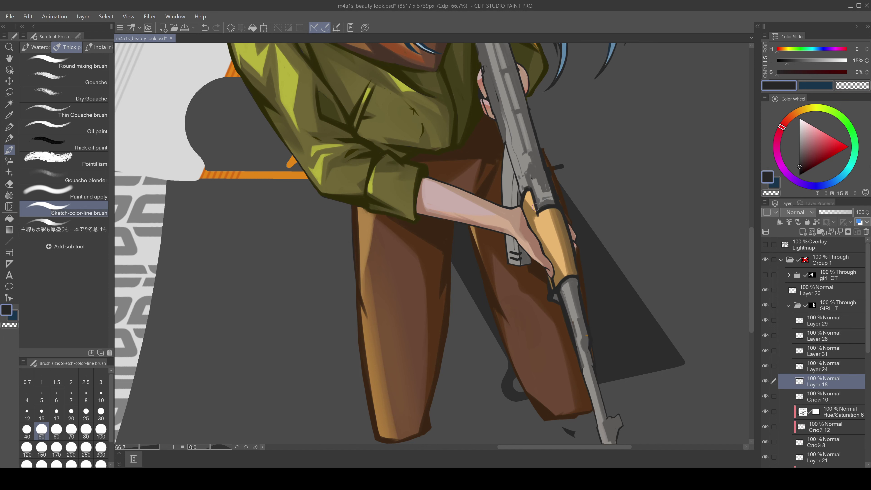
pyautogui.scroll(2, 543, 172)
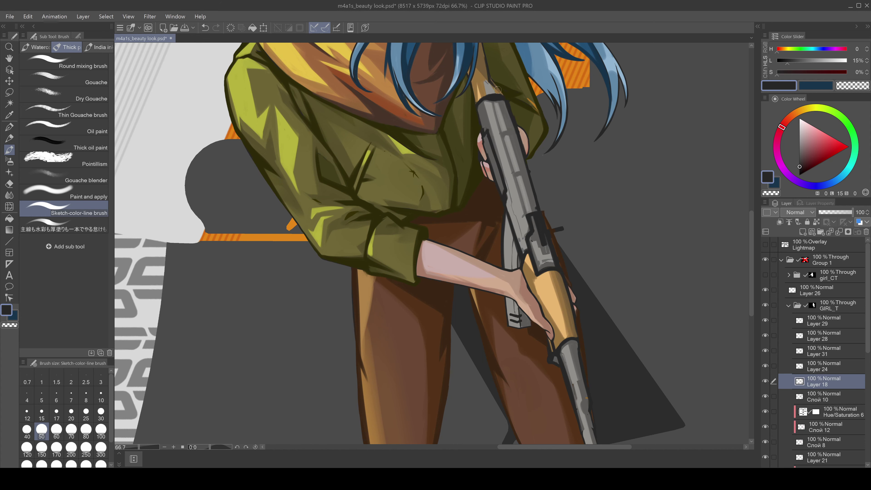
pyautogui.scroll(3, 498, 90)
pyautogui.scroll(-6, 522, 426)
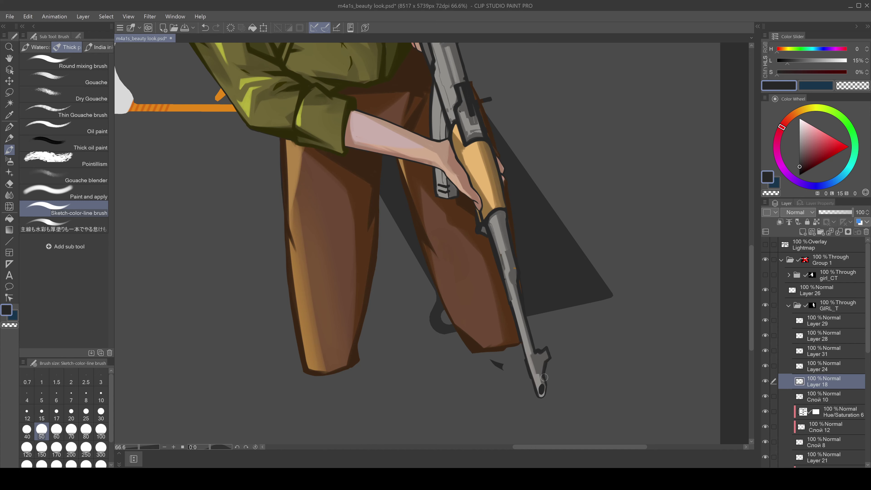
pyautogui.scroll(3, 442, 197)
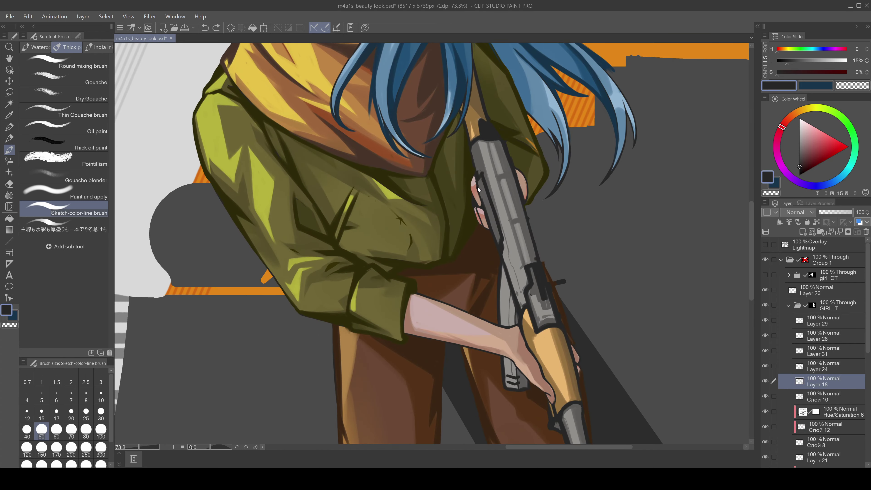
pyautogui.scroll(-3, 480, 189)
pyautogui.scroll(3, 479, 189)
pyautogui.scroll(-4, 531, 190)
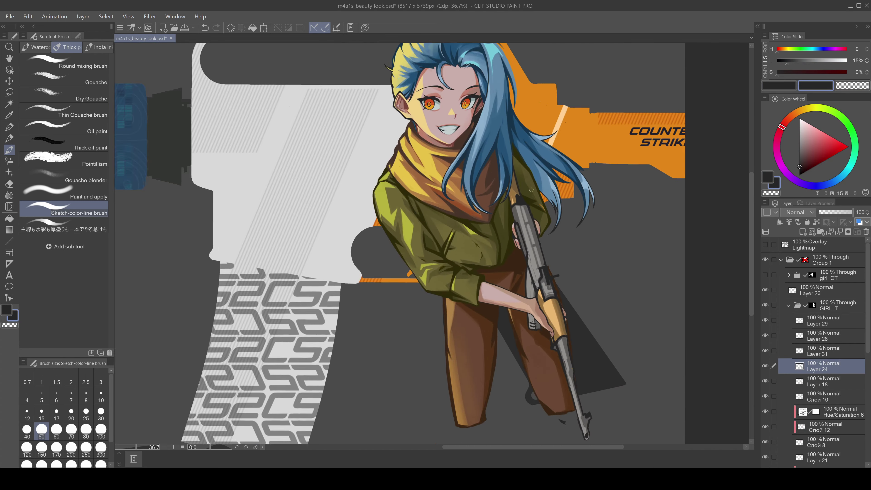
# - Touch up the jacket sleeve behind the rifle on Layer 31 with dark olive sampled from its outline
pyautogui.scroll(2, 531, 189)
pyautogui.keyDown('alt'); pyautogui.click(531, 190); pyautogui.keyUp('alt')
pyautogui.scroll(-4, 549, 237)
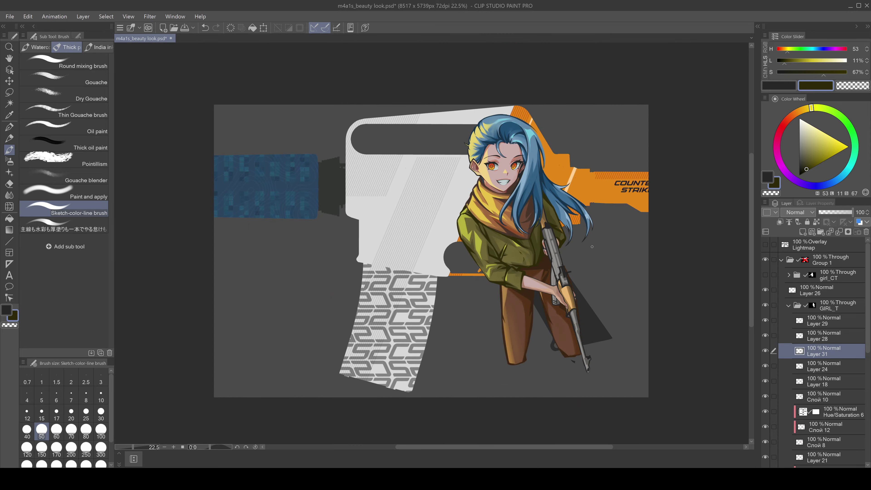
# - Show the girl_CT group alongside the blue-haired girl
pyautogui.scroll(7, 592, 246)
pyautogui.click(766, 275)
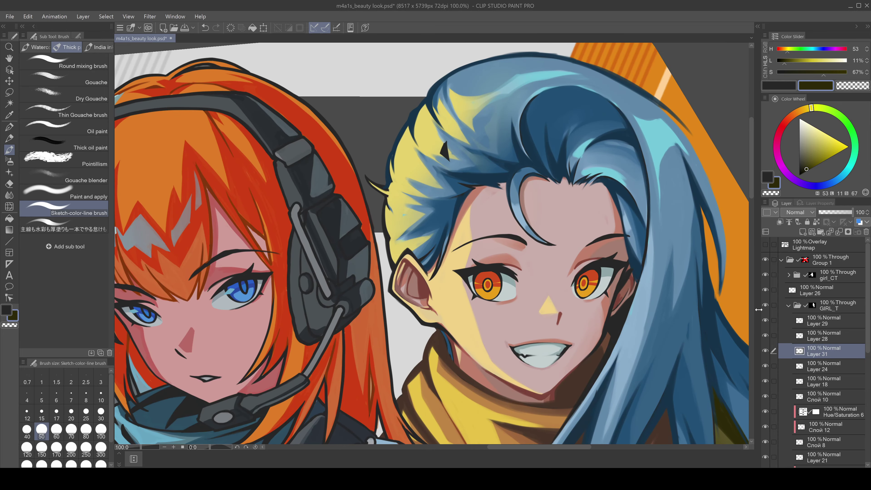
pyautogui.scroll(1, 606, 325)
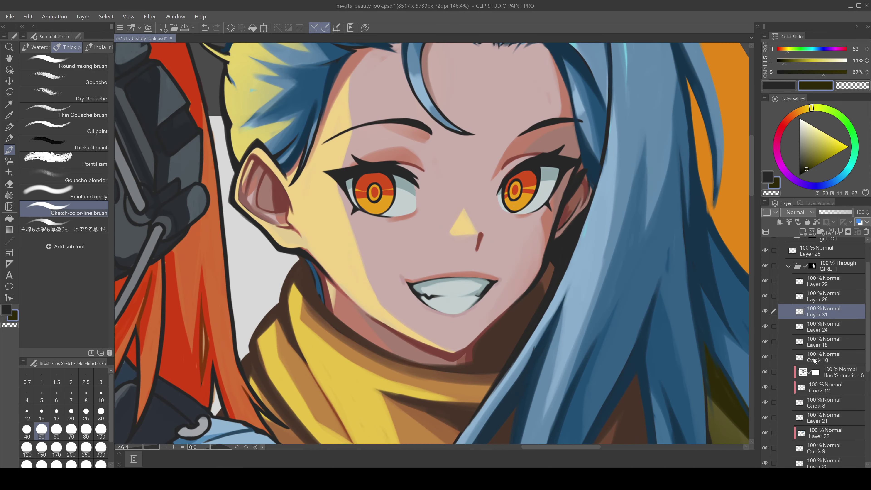
# - Ink the blue-haired girl's ear, jaw, brows and lashes in near-black on a new layer directly above Слой 10
pyautogui.keyDown('ctrl'); pyautogui.keyDown('shift'); pyautogui.click(606, 324); pyautogui.keyUp('shift'); pyautogui.keyUp('ctrl')
pyautogui.scroll(1, 606, 325)
pyautogui.keyDown('alt'); pyautogui.click(475, 236); pyautogui.keyUp('alt')
pyautogui.press('e')
pyautogui.press('b')
pyautogui.moveTo(379, 216); pyautogui.dragTo(434, 192)
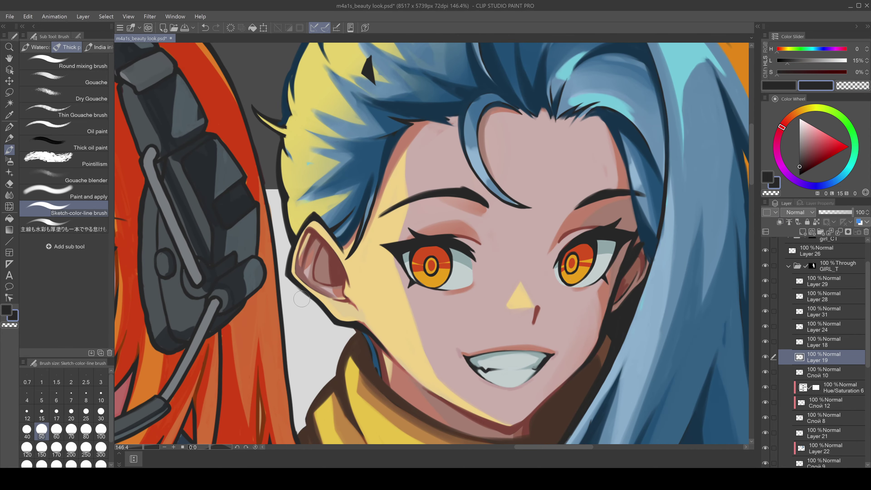
pyautogui.scroll(-3, 397, 275)
pyautogui.scroll(3, 397, 275)
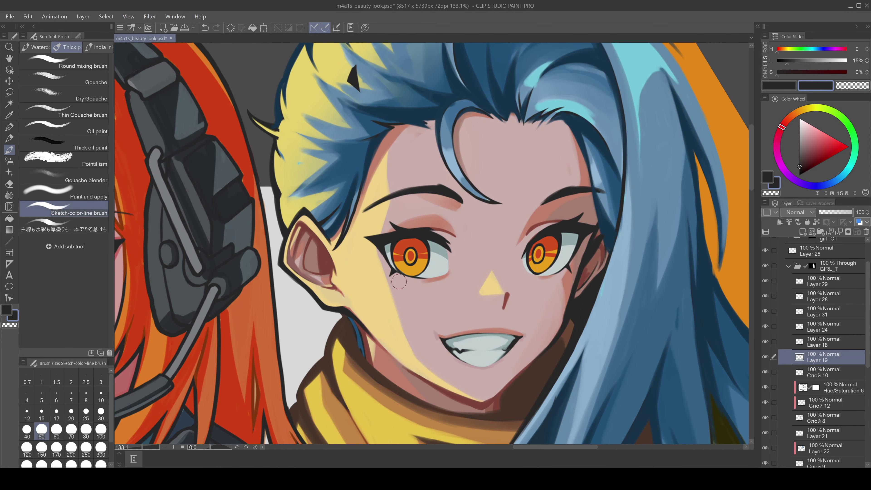
# - Repaint the iris of the eye nearer the long hair with sampled amber and orange-red using a size 30 brush
pyautogui.press('[')
pyautogui.press('[')
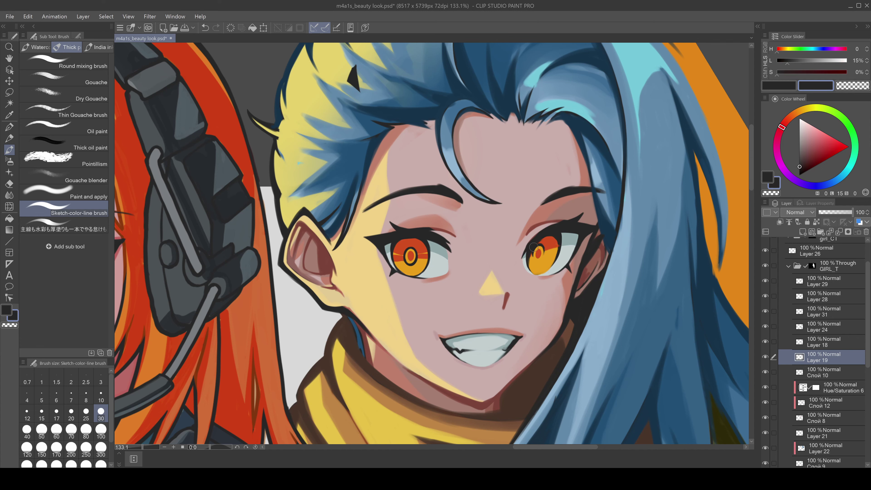
pyautogui.keyDown('alt'); pyautogui.click(555, 248); pyautogui.keyUp('alt')
pyautogui.keyDown('alt'); pyautogui.click(537, 251); pyautogui.keyUp('alt')
pyautogui.scroll(2, 537, 252)
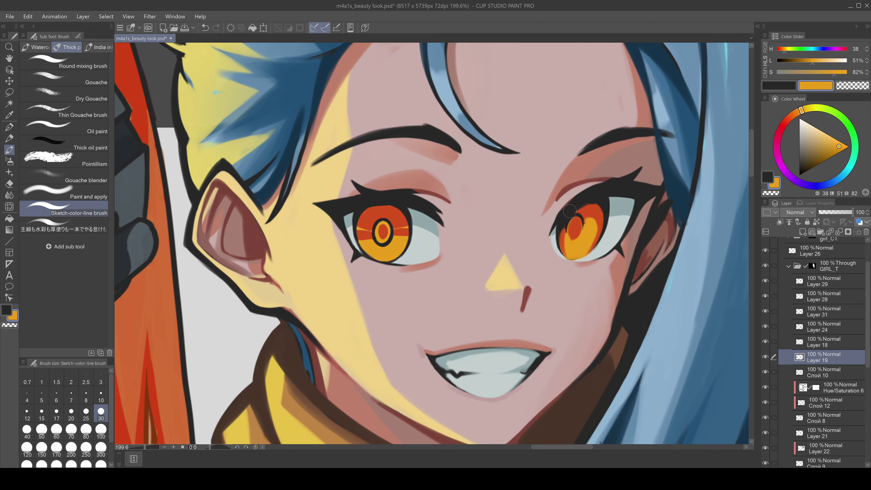
pyautogui.keyDown('alt'); pyautogui.click(566, 248); pyautogui.keyUp('alt')
pyautogui.scroll(-1, 587, 239)
pyautogui.scroll(1, 580, 223)
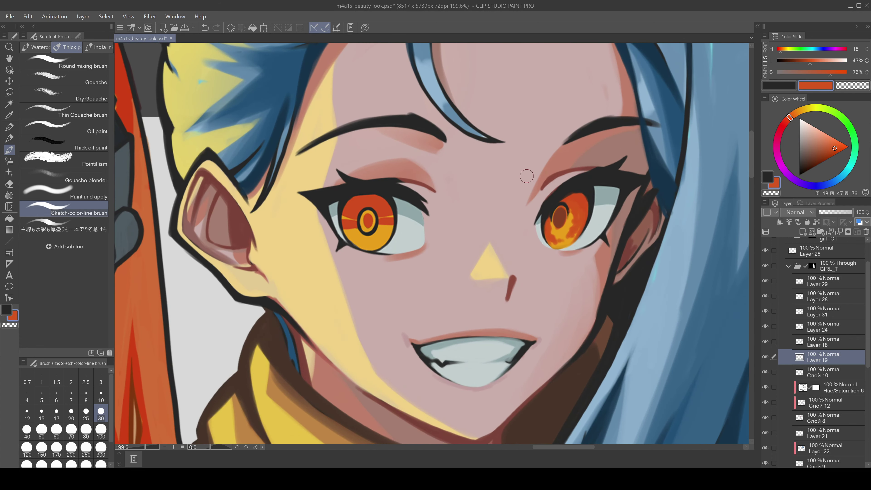
# - Add a salmon highlight to the top of the repainted iris and undo the unwanted stroke
pyautogui.keyDown('alt'); pyautogui.click(571, 203); pyautogui.keyUp('alt')
pyautogui.keyDown('alt'); pyautogui.click(582, 200); pyautogui.keyUp('alt')
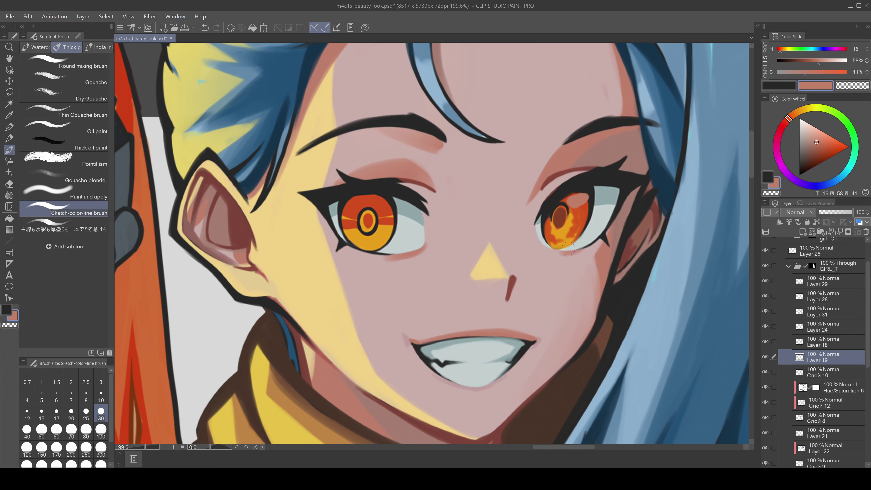
pyautogui.hotkey('ctrl', 'z')
pyautogui.keyDown('alt'); pyautogui.click(546, 222); pyautogui.keyUp('alt')
pyautogui.scroll(-1, 548, 219)
# - Refine the lash line and outline around the repainted eye in near-black with a size 25 brush
pyautogui.press('[')
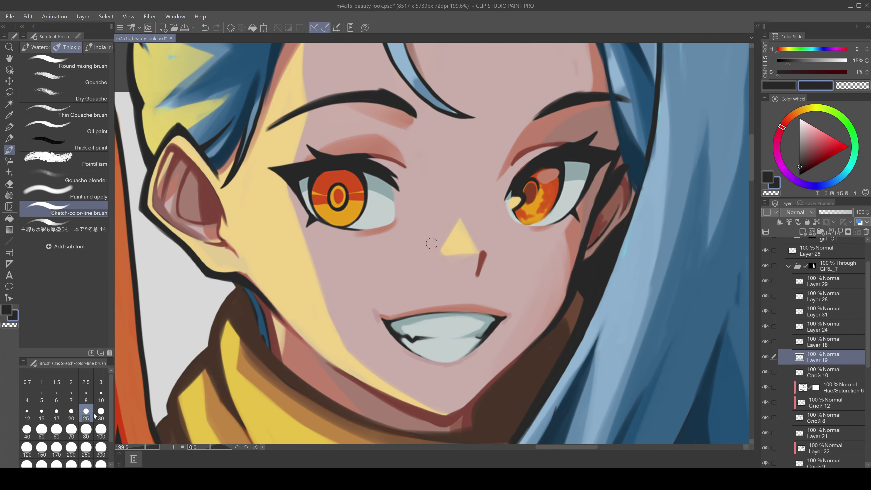
pyautogui.scroll(-3, 523, 193)
pyautogui.scroll(4, 522, 184)
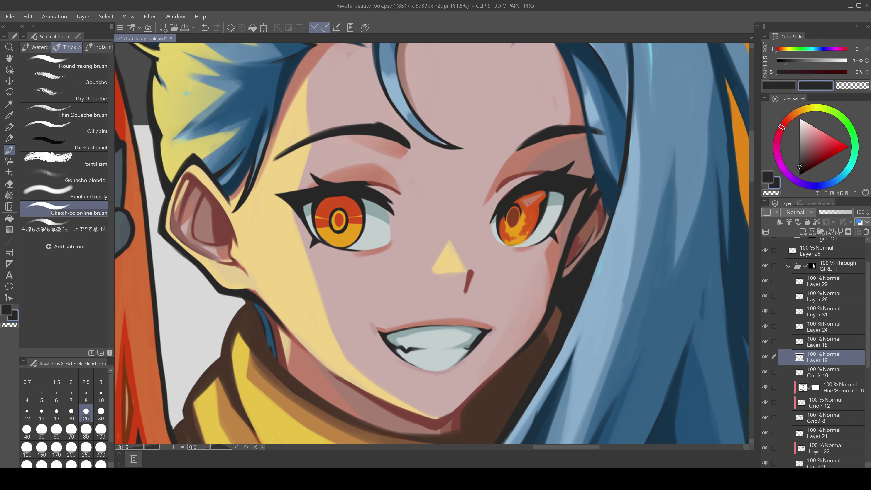
pyautogui.scroll(-3, 481, 233)
pyautogui.scroll(4, 487, 236)
pyautogui.hotkey('ctrl', 'z')
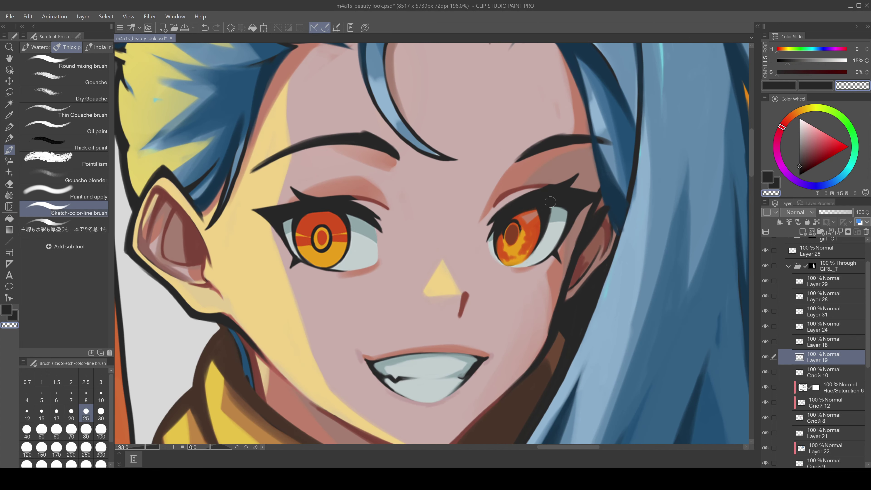
pyautogui.scroll(-3, 518, 269)
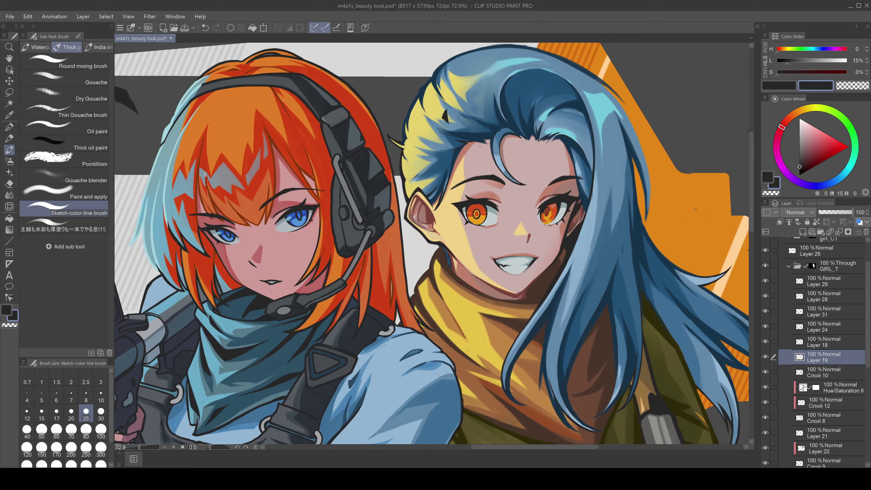
# - Fill the repainted eye's pupil with near-black and touch up the iris highlight and lower lash marks
pyautogui.scroll(3, 552, 215)
pyautogui.keyDown('alt'); pyautogui.click(556, 223); pyautogui.keyUp('alt')
pyautogui.scroll(-3, 480, 233)
pyautogui.scroll(3, 354, 205)
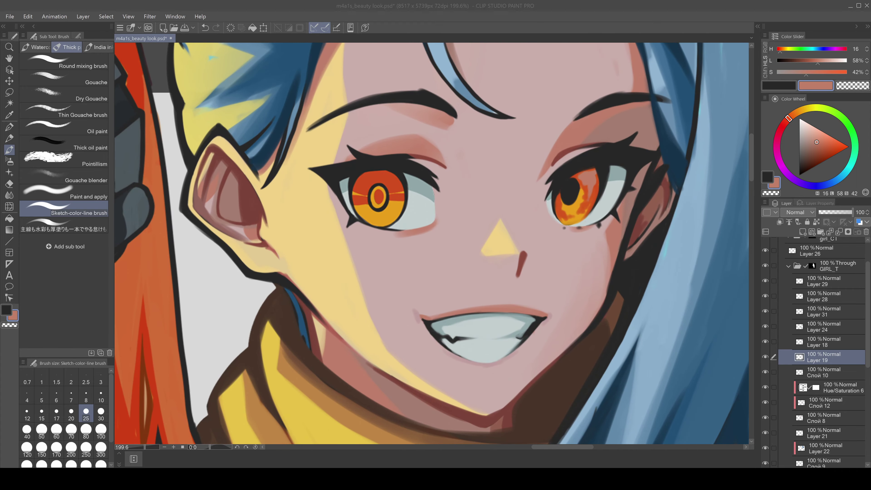
# - Repaint the eye nearer the ear with a solid black pupil, orange-red and amber iris, and salmon highlight
pyautogui.keyDown('alt'); pyautogui.click(359, 220); pyautogui.keyUp('alt')
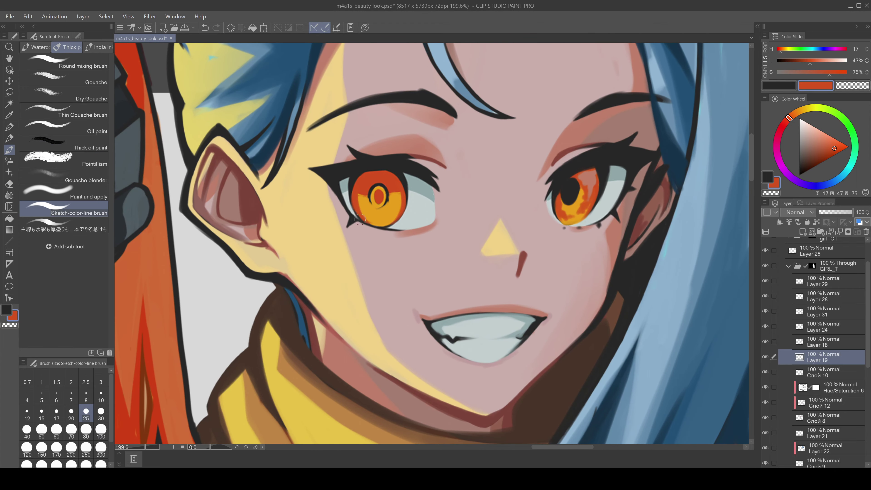
pyautogui.hotkey('ctrl', 'z')
pyautogui.keyDown('alt'); pyautogui.click(408, 182); pyautogui.keyUp('alt')
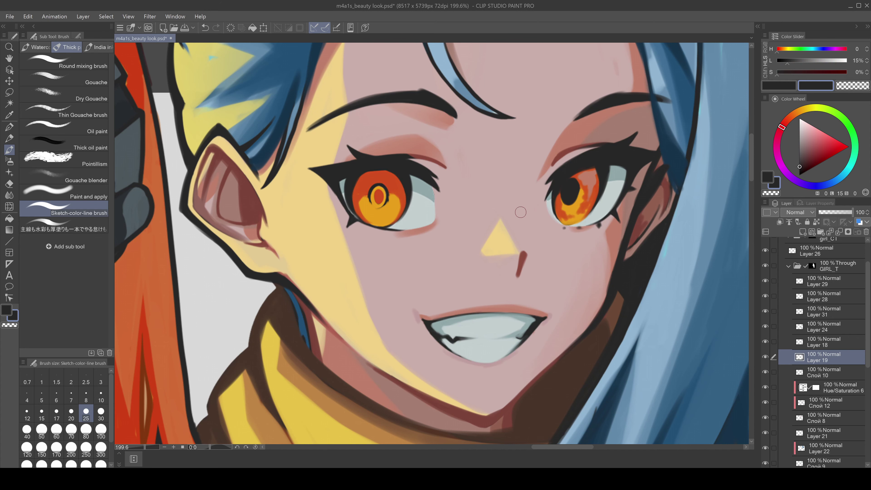
pyautogui.keyDown('alt'); pyautogui.click(399, 181); pyautogui.keyUp('alt')
pyautogui.hotkey('ctrl', 'y')
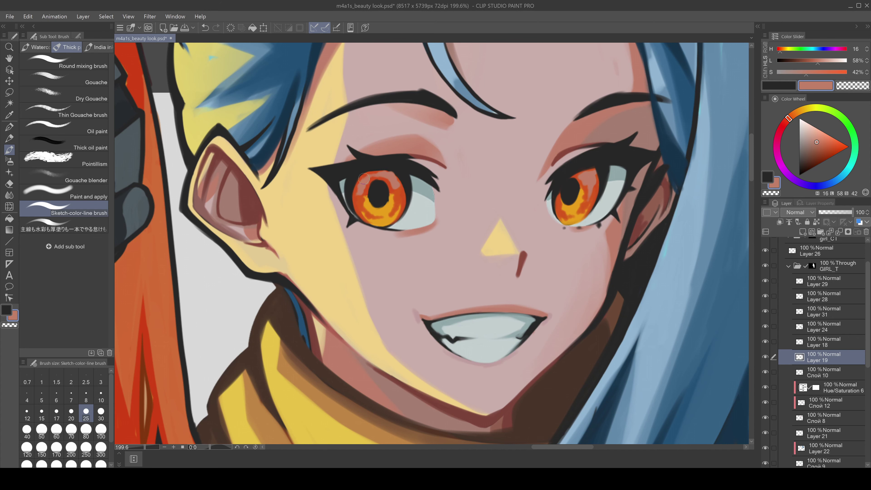
# - Add near-black lash spikes to the outer corner and lower lid of the eye nearer the ear
pyautogui.keyDown('alt'); pyautogui.click(368, 180); pyautogui.keyUp('alt')
pyautogui.scroll(-10, 368, 180)
pyautogui.scroll(10, 421, 270)
pyautogui.press('c')
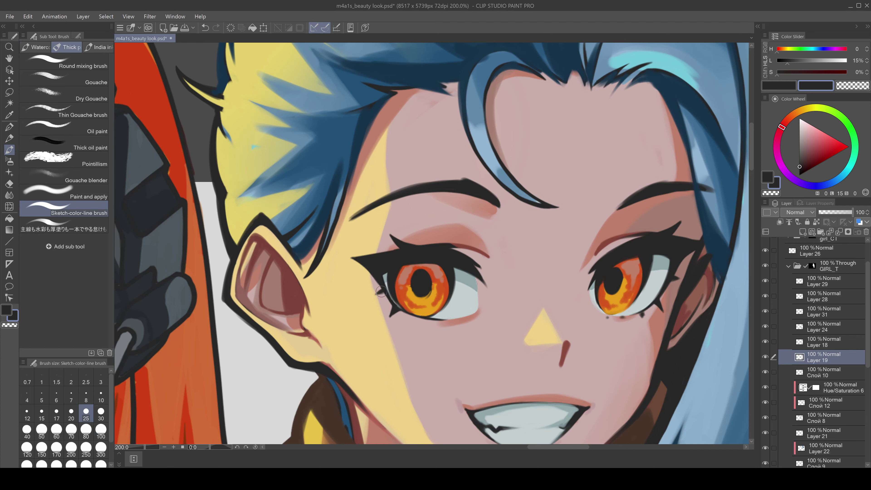
# - Strengthen the salmon highlights across the upper parts of both irises
pyautogui.scroll(-5, 543, 249)
pyautogui.keyDown('alt'); pyautogui.click(480, 287); pyautogui.keyUp('alt')
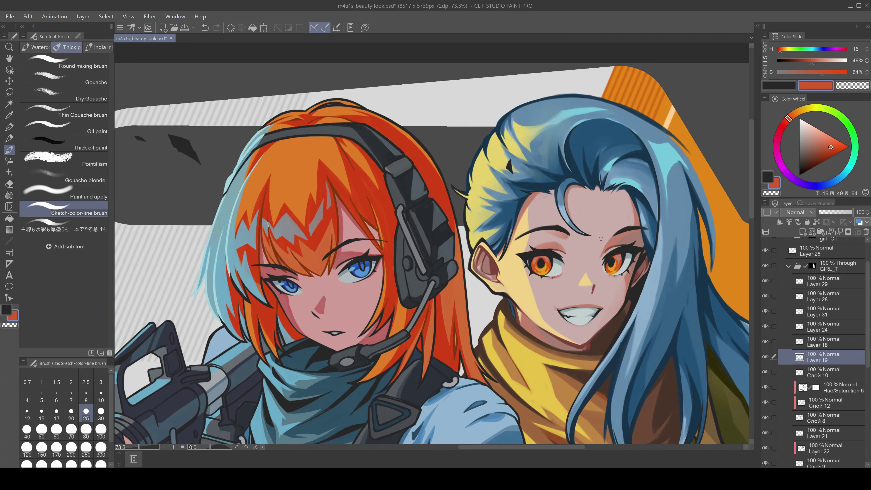
pyautogui.keyDown('alt'); pyautogui.click(601, 238); pyautogui.keyUp('alt')
pyautogui.scroll(5, 549, 257)
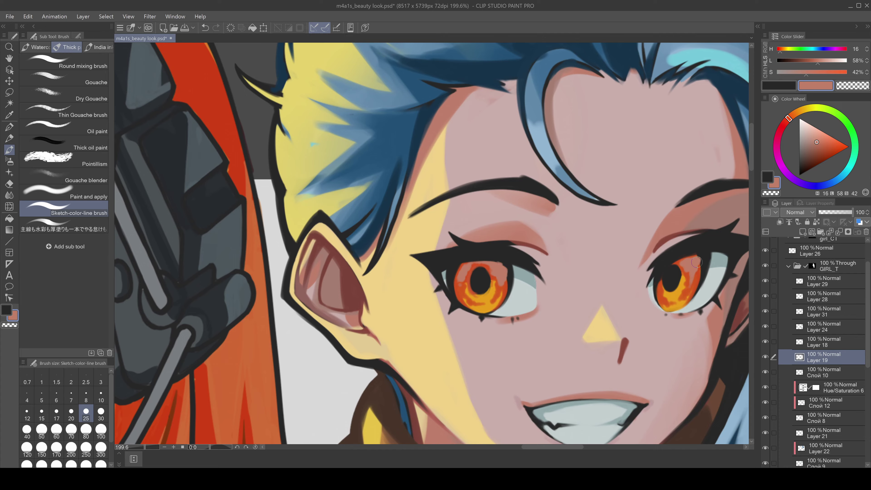
# - Refine the near-black lash details and add fine touches in sampled pale yellow with a size 8 brush
pyautogui.keyDown('alt'); pyautogui.click(534, 280); pyautogui.keyUp('alt')
pyautogui.scroll(-5, 719, 267)
pyautogui.scroll(5, 506, 344)
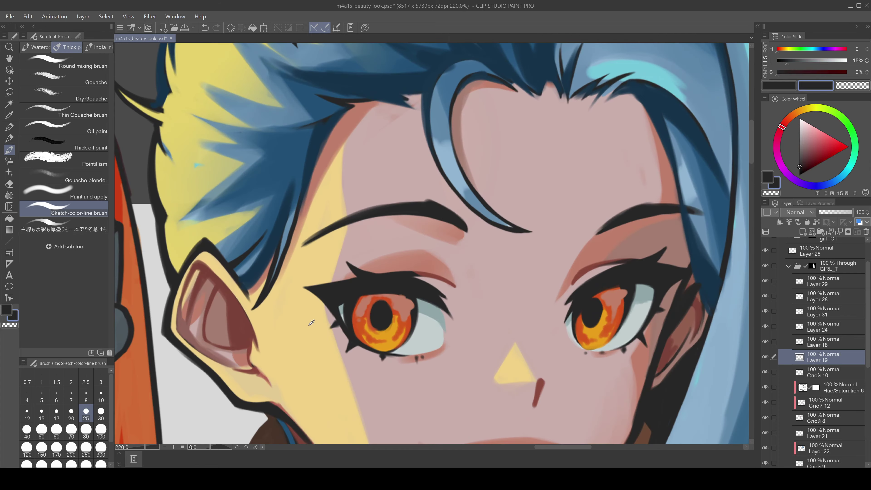
pyautogui.keyDown('alt'); pyautogui.click(505, 360); pyautogui.keyUp('alt')
pyautogui.scroll(-5, 505, 360)
pyautogui.scroll(5, 570, 398)
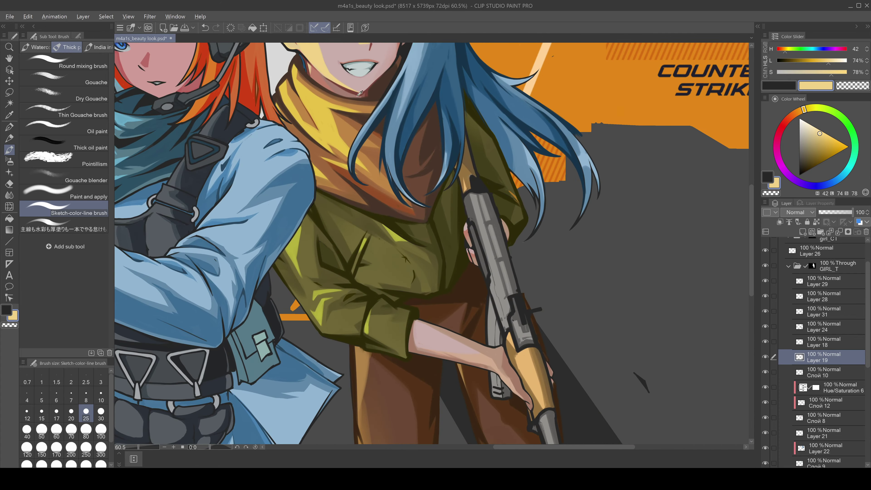
# - Outline the forearm and gripping hand in dark reddish brown on layer Слой 10 with a size 50 brush
pyautogui.keyDown('alt'); pyautogui.click(562, 422); pyautogui.keyUp('alt')
pyautogui.click(823, 372)
pyautogui.scroll(3, 447, 282)
pyautogui.press(']')
pyautogui.press(']')
pyautogui.press(']')
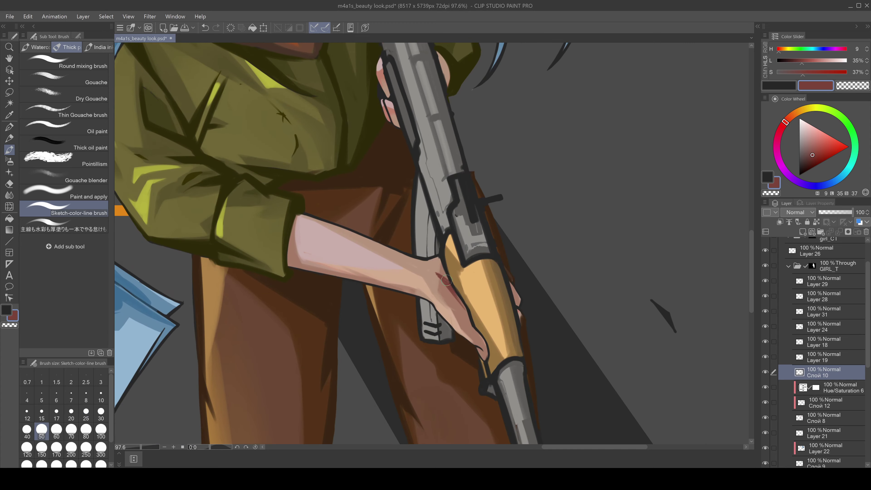
pyautogui.moveTo(295, 212)
pyautogui.mouseDown()
pyautogui.moveTo(412, 255)
pyautogui.moveTo(448, 287)
pyautogui.mouseUp()
# - Paint the fingertips showing behind the rifle's wooden handguard in the same dark reddish brown
pyautogui.scroll(-8, 446, 284)
pyautogui.scroll(8, 514, 292)
pyautogui.moveTo(514, 260); pyautogui.dragTo(522, 291)
pyautogui.scroll(-8, 443, 291)
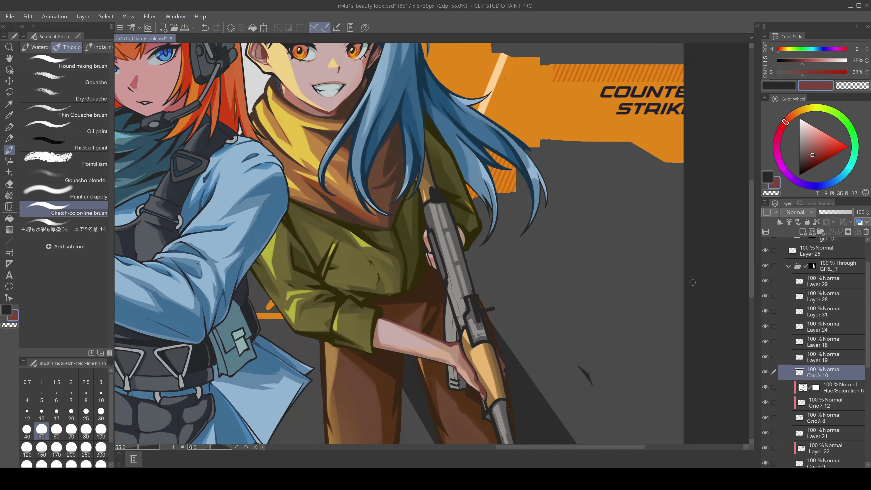
# - Hide the girl_CT group and sample the dark olive of the blue-haired girl's jacket
pyautogui.scroll(8, 398, 213)
pyautogui.scroll(-8, 398, 213)
pyautogui.scroll(1, 357, 123)
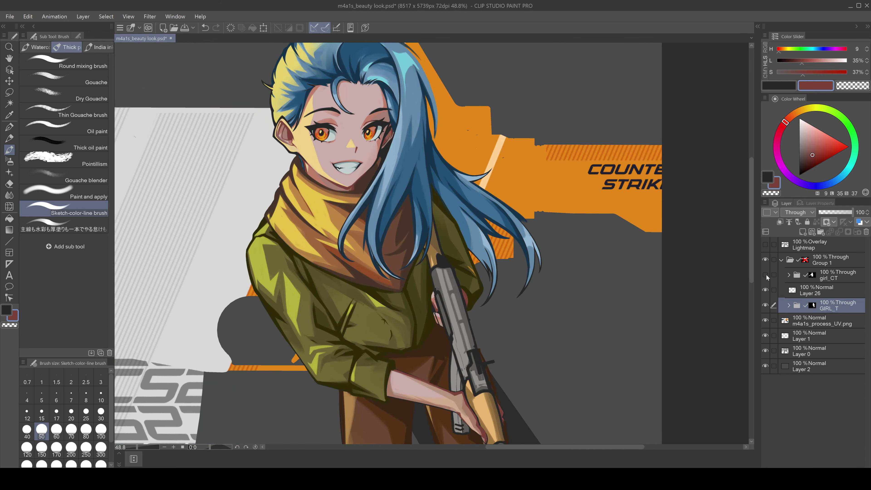
pyautogui.scroll(-8, 377, 241)
pyautogui.scroll(8, 445, 223)
pyautogui.keyDown('alt'); pyautogui.click(606, 236); pyautogui.keyUp('alt')
pyautogui.keyDown('ctrl'); pyautogui.click(607, 235); pyautogui.keyUp('ctrl')
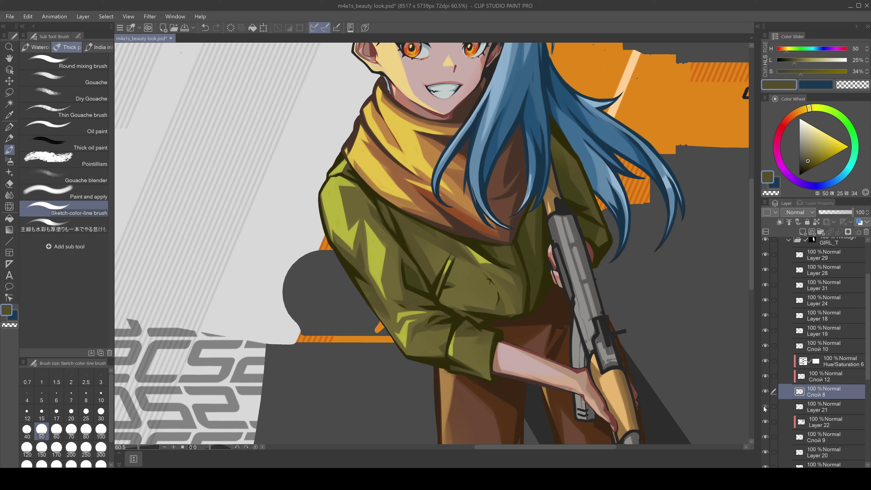
# - Blend and repaint the folds of the olive jacket on Layer 30 with sampled olive tones
pyautogui.keyDown('ctrl'); pyautogui.click(477, 274); pyautogui.keyUp('ctrl')
pyautogui.press('j')
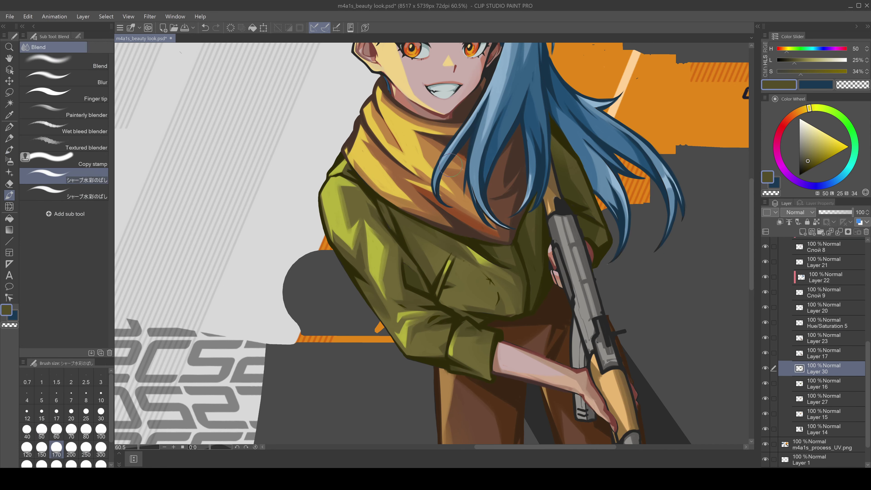
pyautogui.press('b')
pyautogui.keyDown('alt'); pyautogui.click(388, 294); pyautogui.keyUp('alt')
pyautogui.scroll(-3, 476, 215)
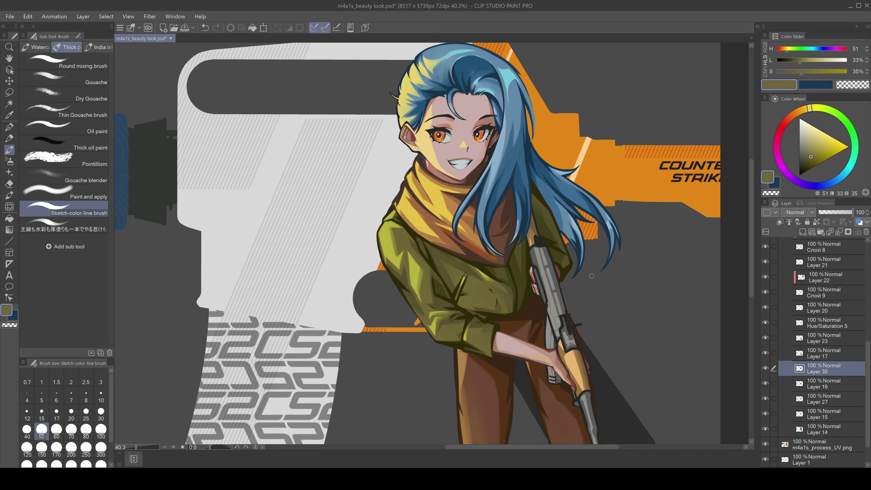
# - Touch up the metal of the blue-haired girl's rifle in sampled mid grey on layer Hue/Saturation 5
pyautogui.click(768, 325)
pyautogui.scroll(3, 550, 352)
pyautogui.keyDown('alt'); pyautogui.click(553, 337); pyautogui.keyUp('alt')
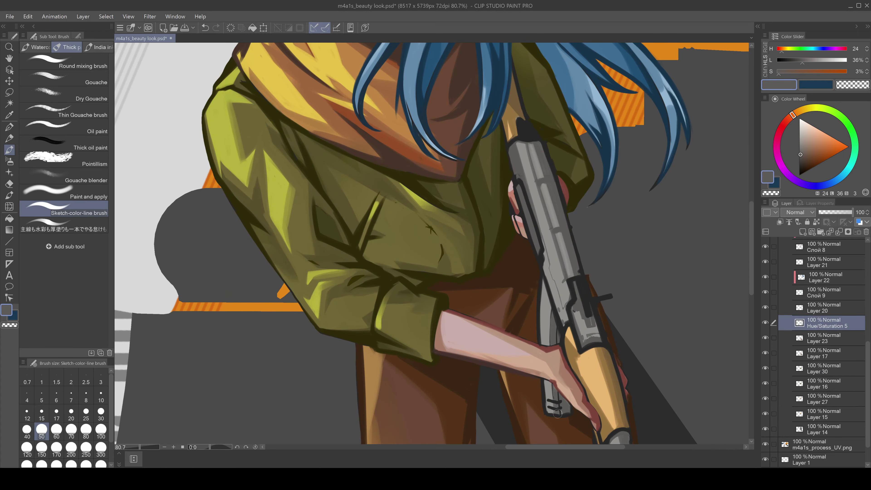
pyautogui.scroll(-4, 556, 396)
# - Select layer Hue/Saturation 2 in girl_CT's base color folder and sample the hand's pale pink for the Fill tool
pyautogui.click(765, 384)
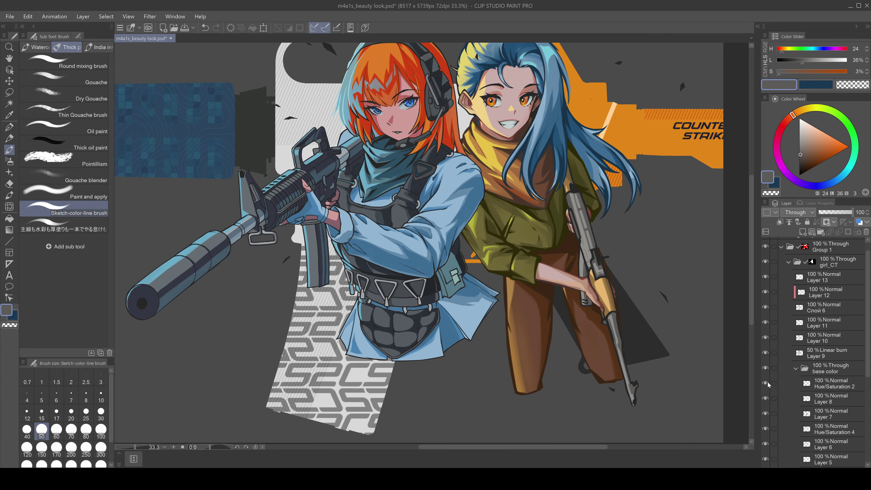
pyautogui.click(768, 385)
pyautogui.press('g')
pyautogui.keyDown('alt'); pyautogui.click(330, 201); pyautogui.keyUp('alt')
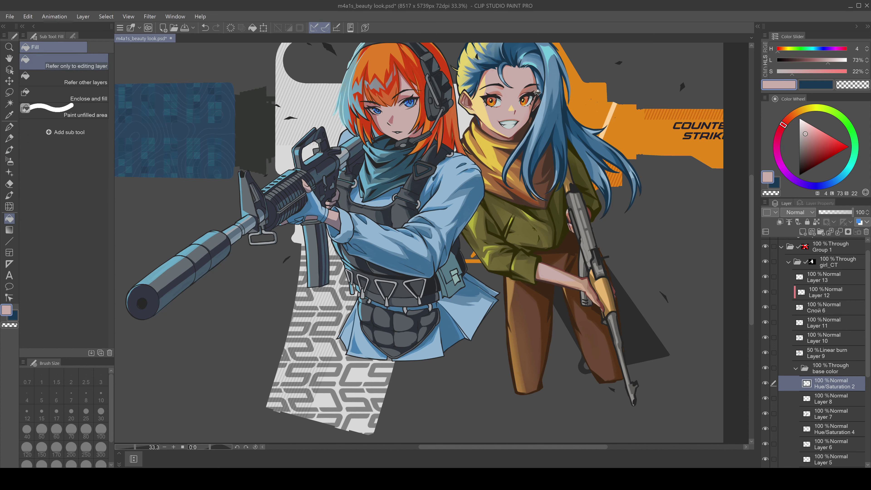
# - Add a layer above Layer 9 in girl_CT and shade the light-blue sleeve folds in sampled mid blue with a size 170 brush
pyautogui.click(796, 369)
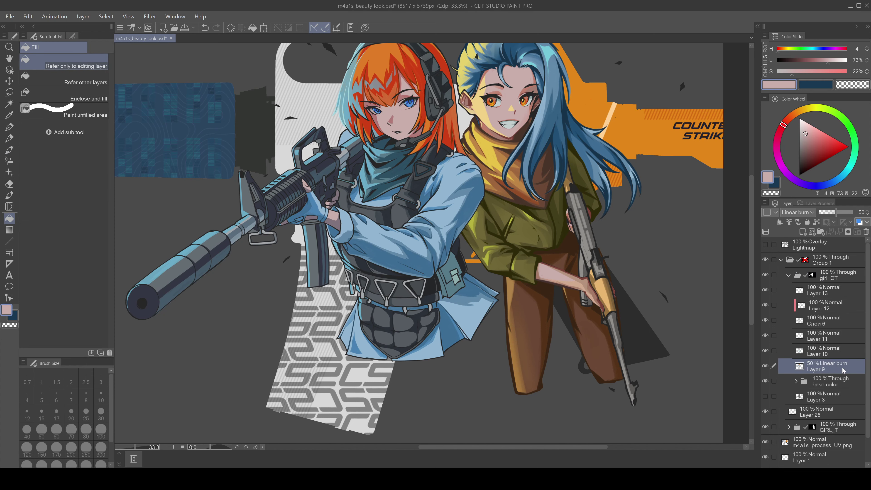
pyautogui.hotkey('ctrl', '+')
pyautogui.click(10, 150)
pyautogui.keyDown('alt'); pyautogui.click(469, 176); pyautogui.keyUp('alt')
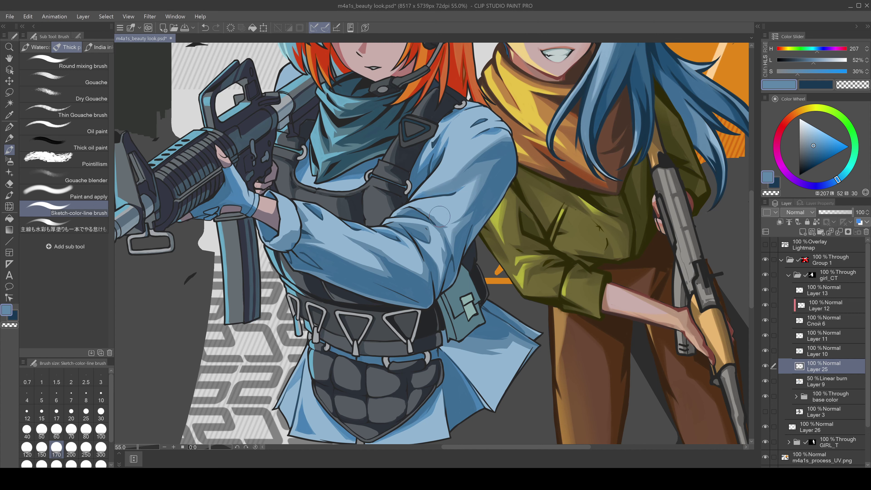
pyautogui.moveTo(440, 216); pyautogui.dragTo(412, 241)
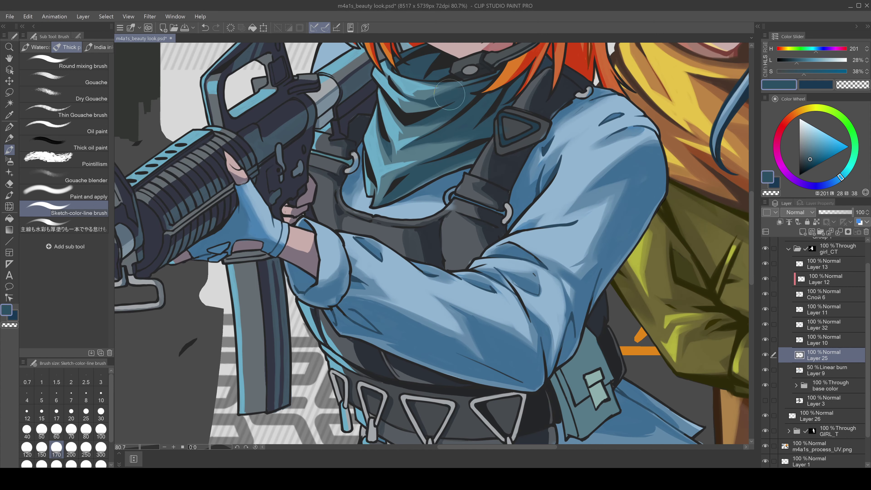
# - Shade the teal scarf with sampled dark teal on Layer 25 and erase its cyan highlights on Layer 10
pyautogui.keyDown('alt'); pyautogui.click(439, 129); pyautogui.keyUp('alt')
pyautogui.keyDown('alt'); pyautogui.click(439, 129); pyautogui.keyUp('alt')
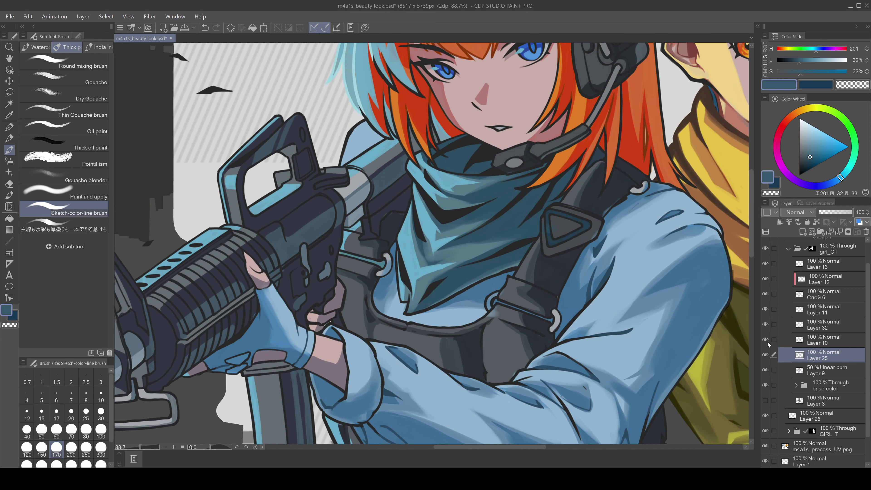
pyautogui.click(816, 340)
pyautogui.moveTo(473, 147)
pyautogui.mouseDown()
pyautogui.moveTo(442, 178)
pyautogui.moveTo(412, 295)
pyautogui.mouseUp()
pyautogui.scroll(-5, 445, 240)
pyautogui.scroll(5, 490, 163)
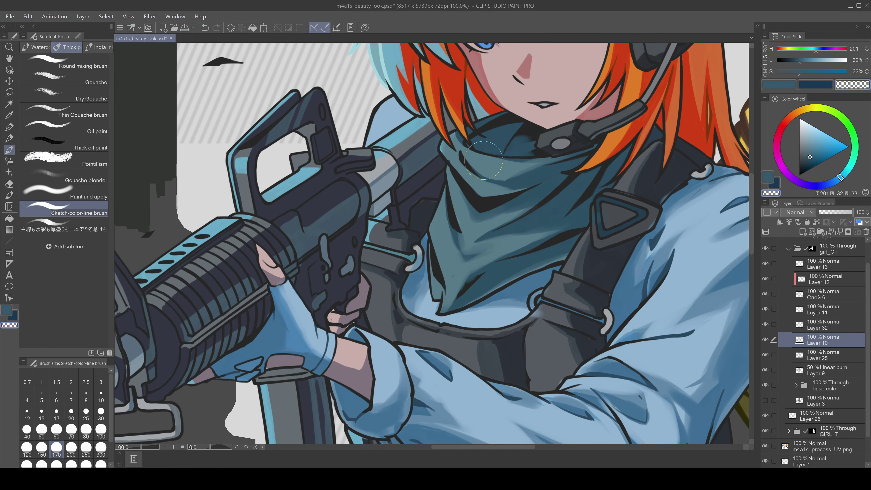
# - Deepen the scarf's folds in dark teal on Layer 25 with a size 100 brush
pyautogui.hotkey('alt', '[')
pyautogui.keyDown('alt'); pyautogui.click(443, 205); pyautogui.keyUp('alt')
pyautogui.keyDown('alt'); pyautogui.click(446, 212); pyautogui.keyUp('alt')
pyautogui.moveTo(528, 240)
pyautogui.mouseDown()
pyautogui.moveTo(494, 265)
pyautogui.moveTo(436, 264)
pyautogui.mouseUp()
pyautogui.scroll(-8, 549, 162)
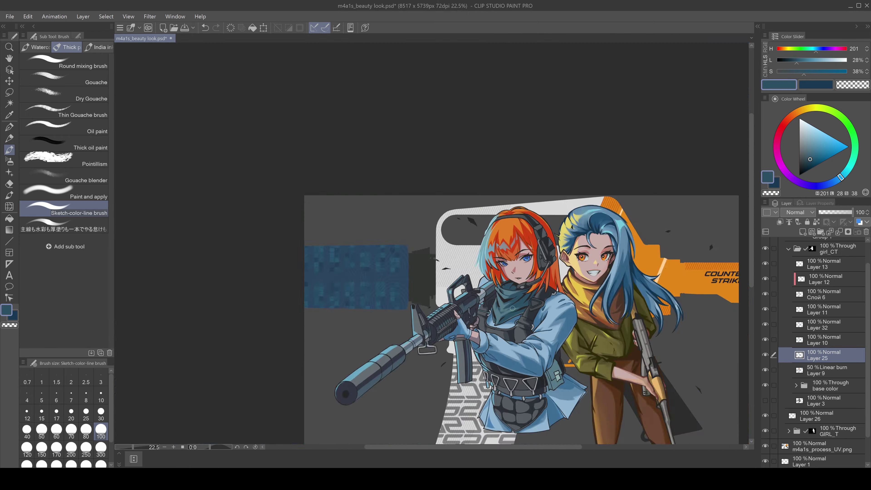
# - Try pale yellow highlights sampled from the other girl on the teal scarf
pyautogui.scroll(7, 480, 206)
pyautogui.keyDown('alt'); pyautogui.click(707, 219); pyautogui.keyUp('alt')
pyautogui.moveTo(433, 230)
pyautogui.mouseDown()
pyautogui.moveTo(455, 264)
pyautogui.moveTo(489, 246)
pyautogui.moveTo(437, 325)
pyautogui.mouseUp()
pyautogui.scroll(-4, 445, 283)
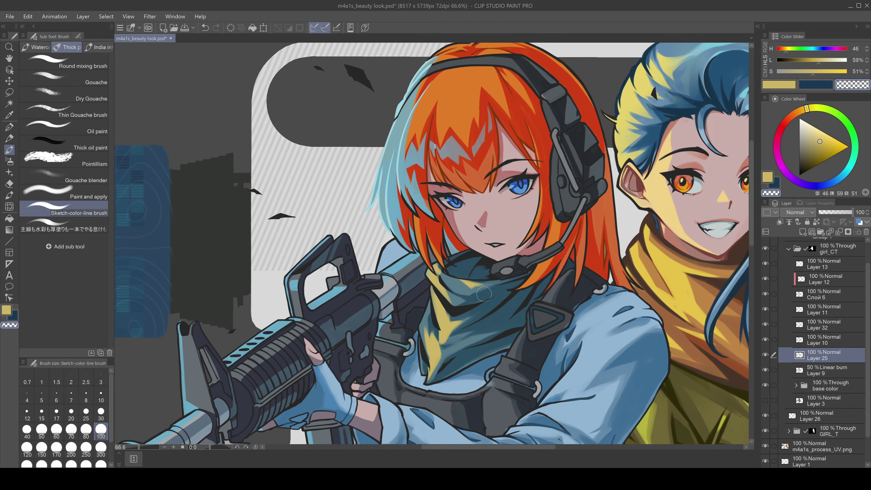
pyautogui.scroll(-3, 445, 289)
pyautogui.scroll(3, 527, 354)
pyautogui.scroll(-1, 421, 200)
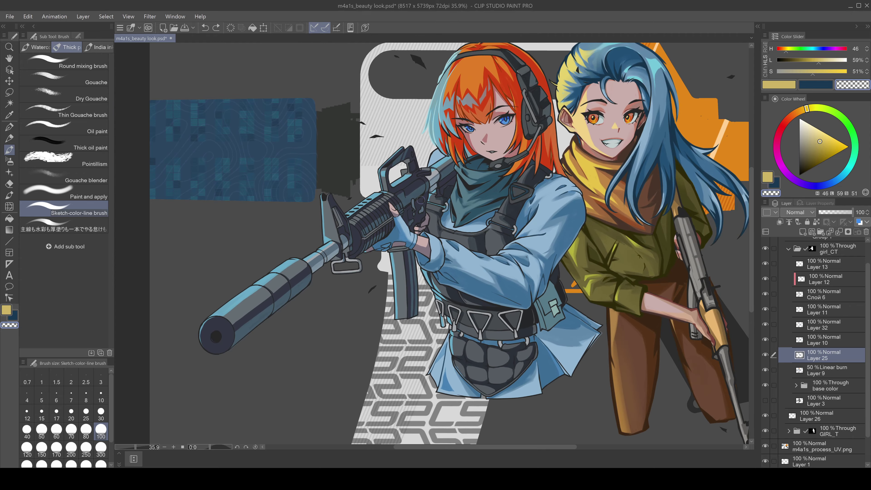
# - Hide Layer 10 and repaint the headset's band and earcup in sampled dark blue-greys on Layer 25
pyautogui.click(765, 340)
pyautogui.click(765, 340)
pyautogui.scroll(8, 509, 45)
pyautogui.click(764, 339)
pyautogui.click(764, 340)
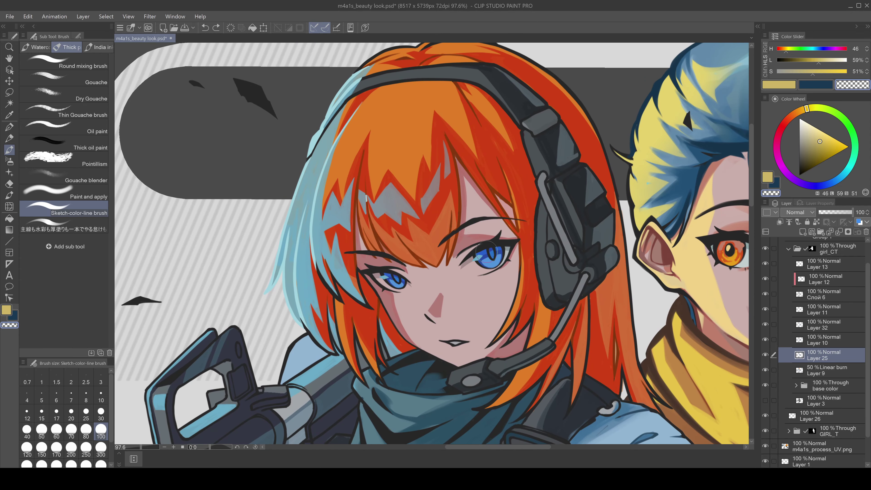
pyautogui.keyDown('alt'); pyautogui.click(550, 161); pyautogui.keyUp('alt')
pyautogui.click(765, 339)
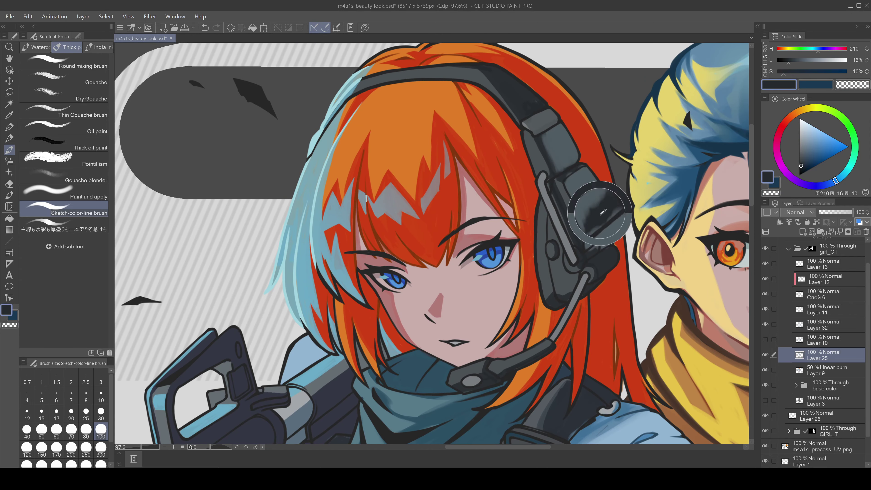
pyautogui.keyDown('alt'); pyautogui.click(585, 173); pyautogui.keyUp('alt')
pyautogui.keyDown('alt'); pyautogui.click(507, 92); pyautogui.keyUp('alt')
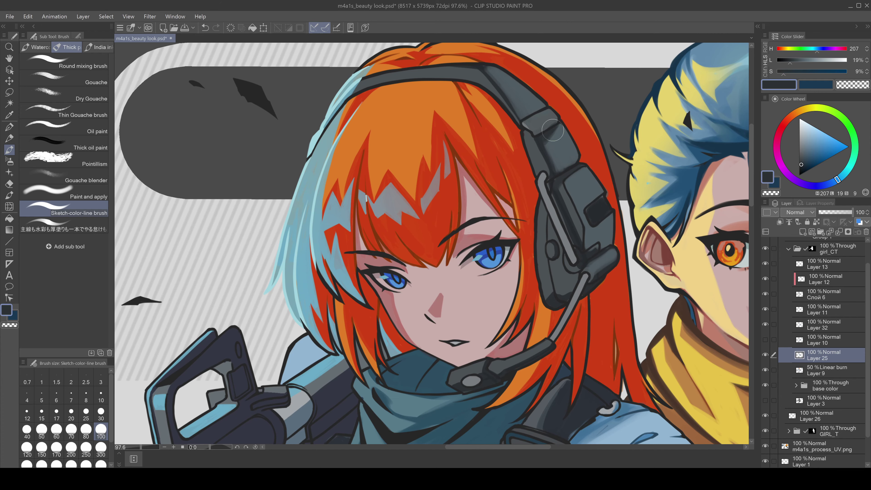
pyautogui.keyDown('alt'); pyautogui.click(534, 122); pyautogui.keyUp('alt')
# - Add a new raster layer directly above the Linear burn Layer 9 in the girl_CT group
pyautogui.scroll(-11, 444, 176)
pyautogui.click(765, 370)
pyautogui.click(765, 370)
pyautogui.click(803, 232)
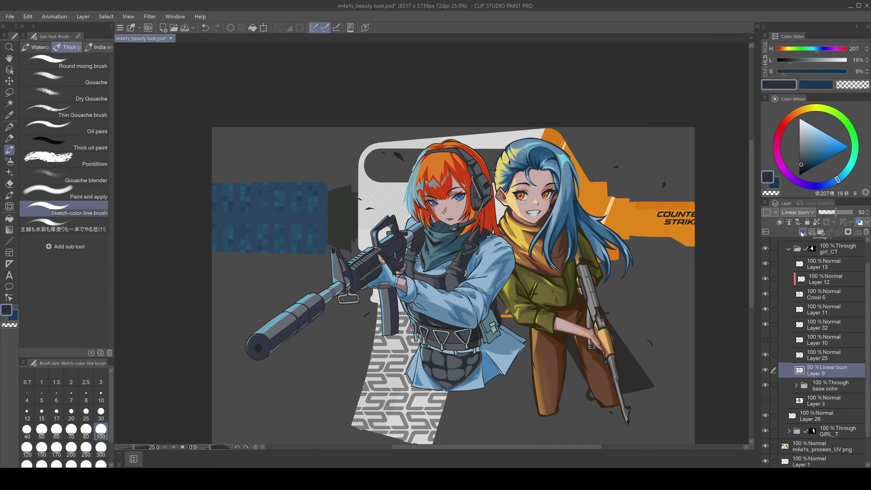
pyautogui.scroll(5, 434, 240)
pyautogui.scroll(-5, 433, 240)
# - Delete Layer 11 with the cyan highlights and move the new Layer 33 above Layer 32
pyautogui.click(765, 355)
pyautogui.click(823, 309)
pyautogui.press('Delete')
pyautogui.click(765, 324)
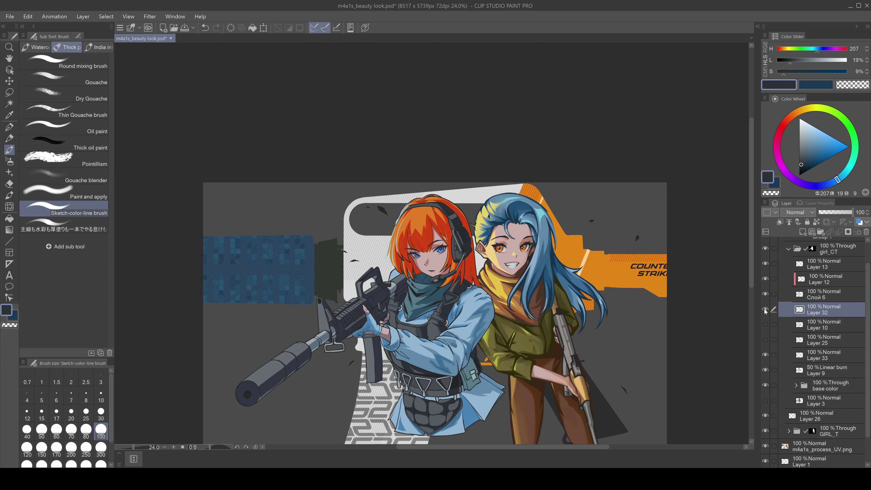
pyautogui.click(765, 339)
pyautogui.moveTo(823, 355); pyautogui.dragTo(823, 309)
# - Paint over the cyan and grey patches in the orange-haired girl's fringe and side strands with sampled red and orange
pyautogui.scroll(6, 460, 266)
pyautogui.keyDown('alt'); pyautogui.click(460, 266); pyautogui.keyUp('alt')
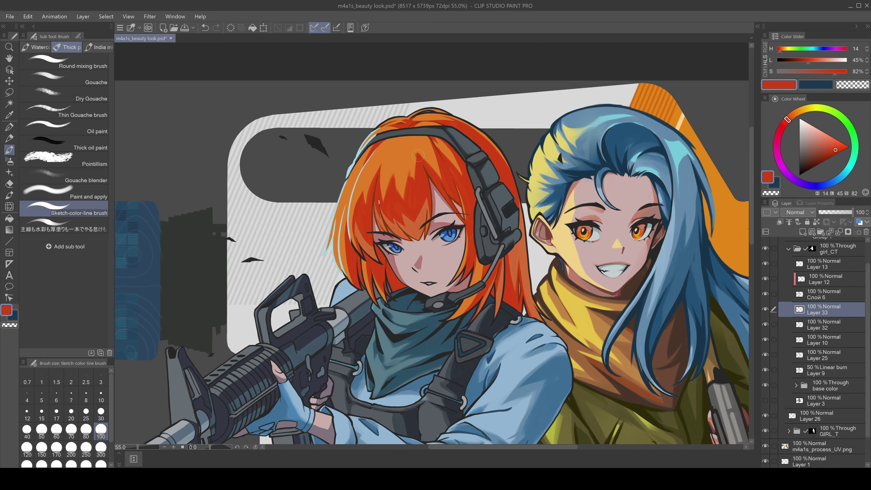
pyautogui.keyDown('alt'); pyautogui.click(432, 172); pyautogui.keyUp('alt')
pyautogui.moveTo(411, 176); pyautogui.dragTo(384, 206)
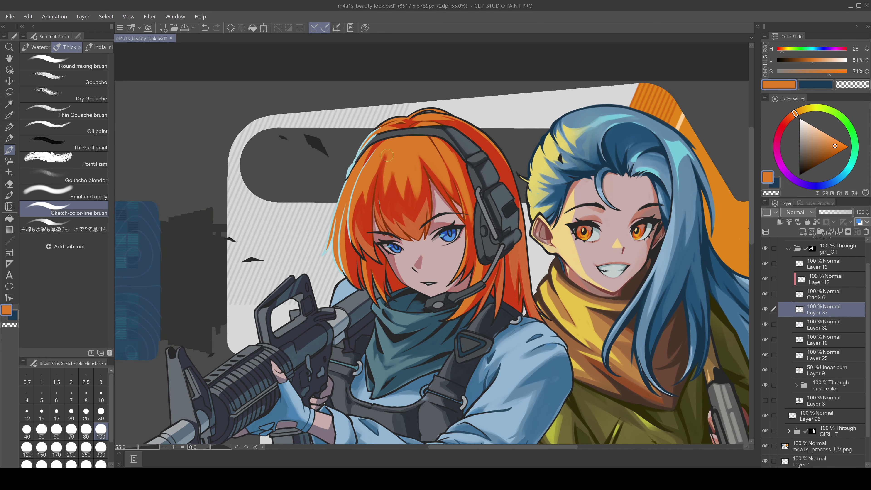
pyautogui.keyDown('alt'); pyautogui.click(476, 300); pyautogui.keyUp('alt')
pyautogui.scroll(-5, 477, 300)
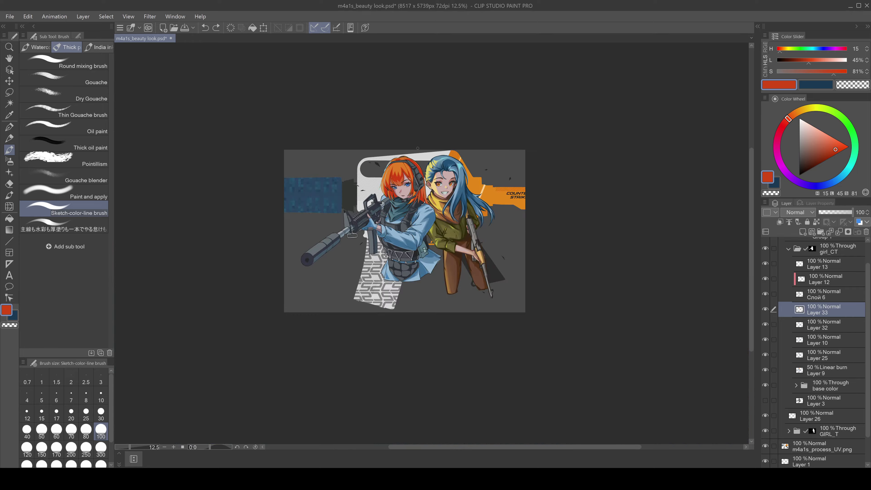
# - Paint dark red shadows into the fringe, the side strands and the hair behind the headset on Layer 33
pyautogui.scroll(6, 382, 258)
pyautogui.keyDown('alt'); pyautogui.click(383, 259); pyautogui.keyUp('alt')
pyautogui.moveTo(379, 247)
pyautogui.mouseDown()
pyautogui.moveTo(381, 226)
pyautogui.moveTo(378, 259)
pyautogui.moveTo(343, 192)
pyautogui.mouseUp()
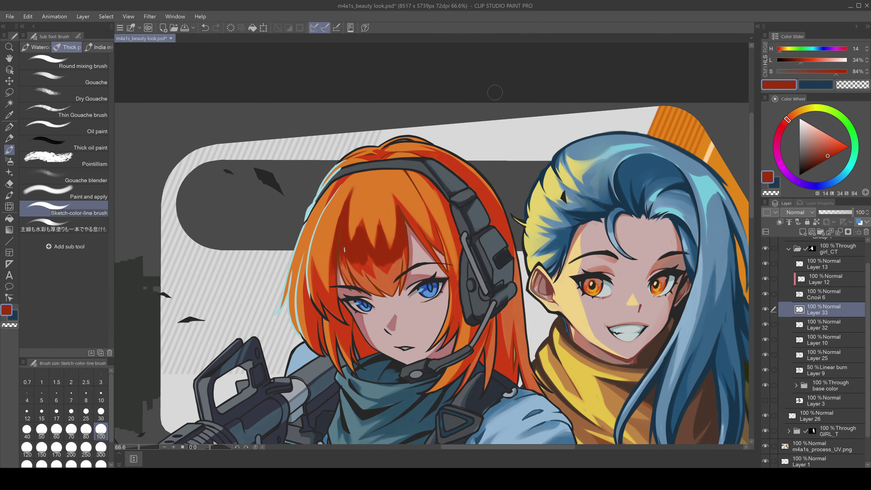
pyautogui.moveTo(405, 206); pyautogui.dragTo(446, 275)
pyautogui.moveTo(453, 223); pyautogui.dragTo(322, 309)
pyautogui.moveTo(452, 165)
pyautogui.mouseDown()
pyautogui.moveTo(501, 332)
pyautogui.moveTo(524, 309)
pyautogui.mouseUp()
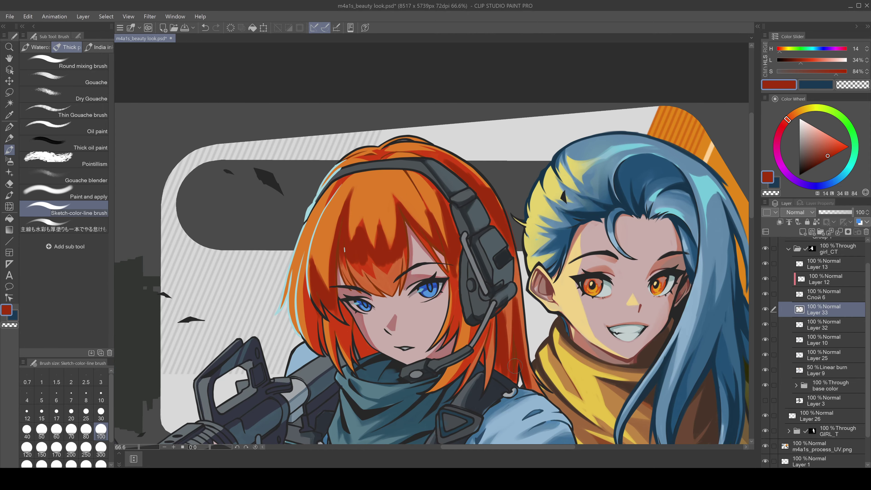
pyautogui.scroll(-1, 443, 286)
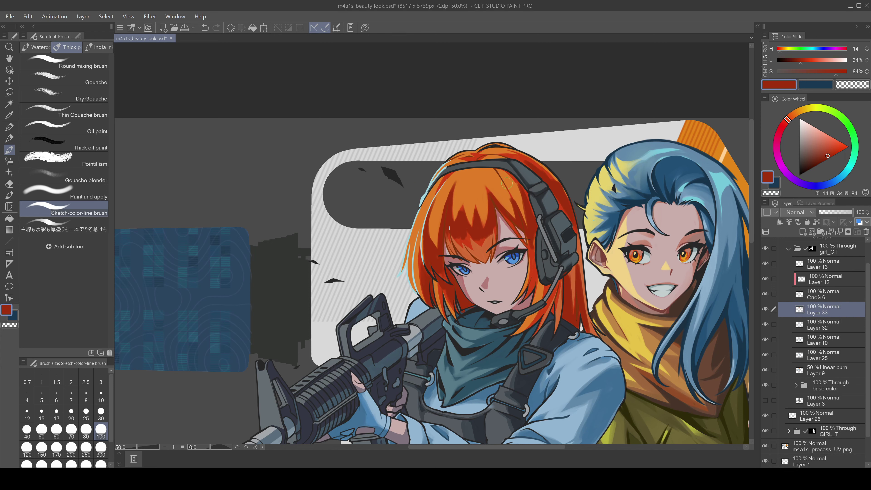
# - Rework the fringe and side strands with sampled orange and medium red, extending the shadow shapes
pyautogui.scroll(-2, 511, 195)
pyautogui.scroll(3, 473, 206)
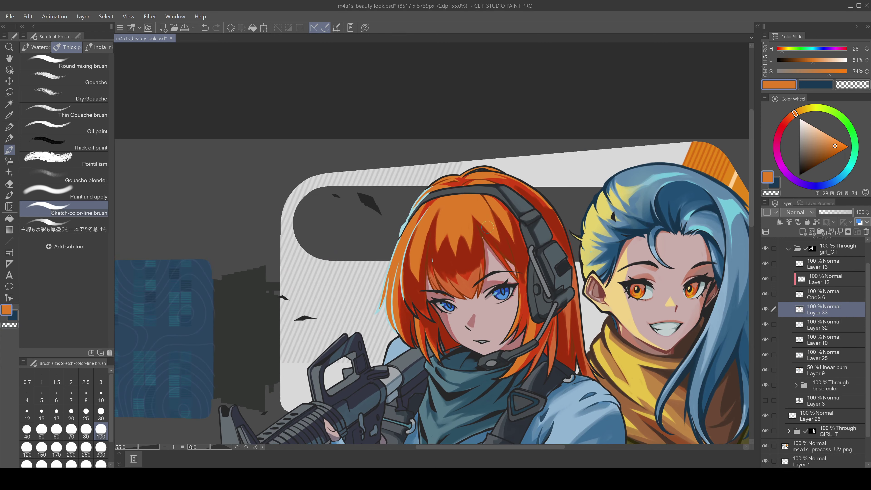
pyautogui.keyDown('alt'); pyautogui.click(504, 227); pyautogui.keyUp('alt')
pyautogui.scroll(2, 451, 187)
pyautogui.keyDown('alt'); pyautogui.click(412, 276); pyautogui.keyUp('alt')
pyautogui.keyDown('alt'); pyautogui.click(419, 282); pyautogui.keyUp('alt')
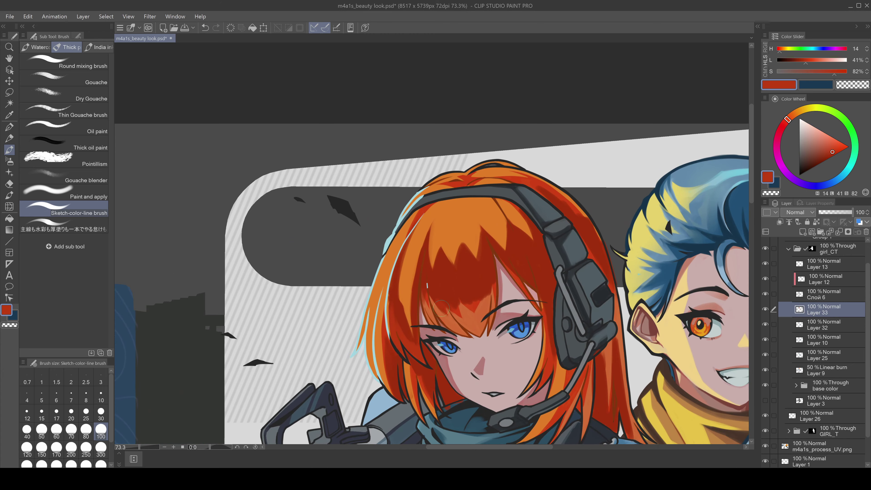
# - Round off the orange lit area at the crown and fill the fringe below it with sampled red
pyautogui.scroll(-5, 494, 212)
pyautogui.scroll(5, 493, 212)
pyautogui.keyDown('alt'); pyautogui.click(477, 247); pyautogui.keyUp('alt')
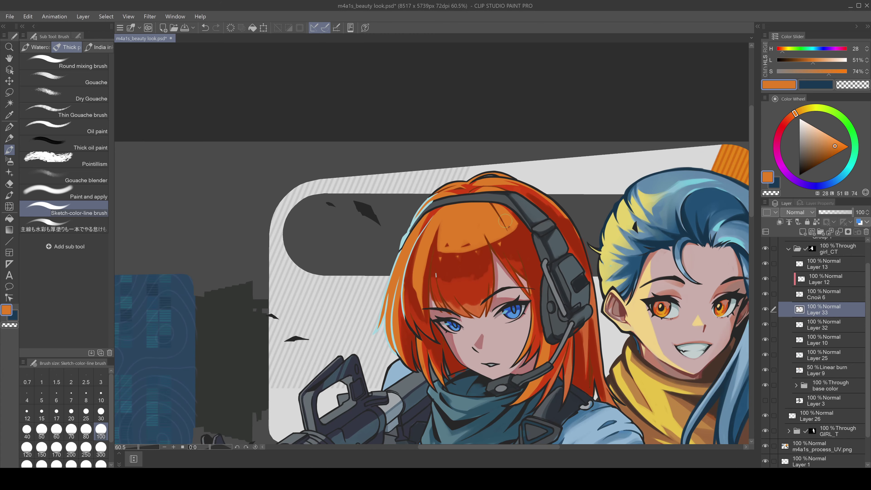
pyautogui.moveTo(477, 247); pyautogui.dragTo(434, 265)
pyautogui.keyDown('alt'); pyautogui.click(404, 254); pyautogui.keyUp('alt')
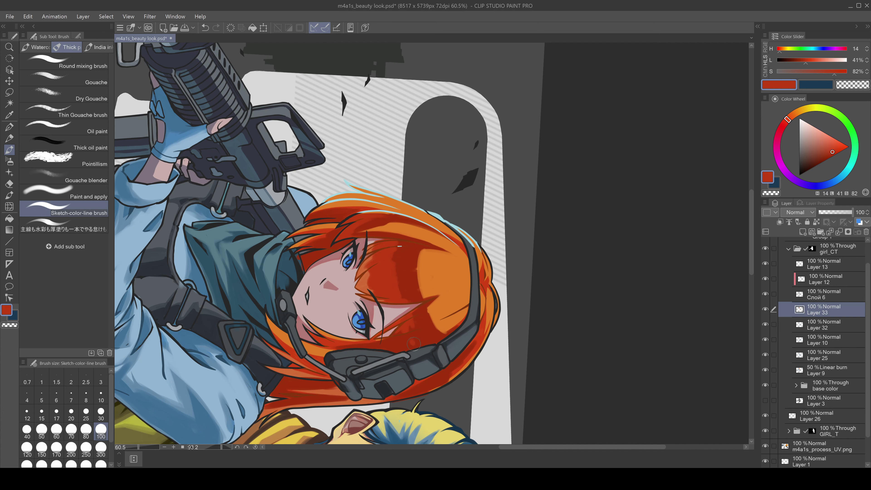
pyautogui.hotkey('ctrl', '@')
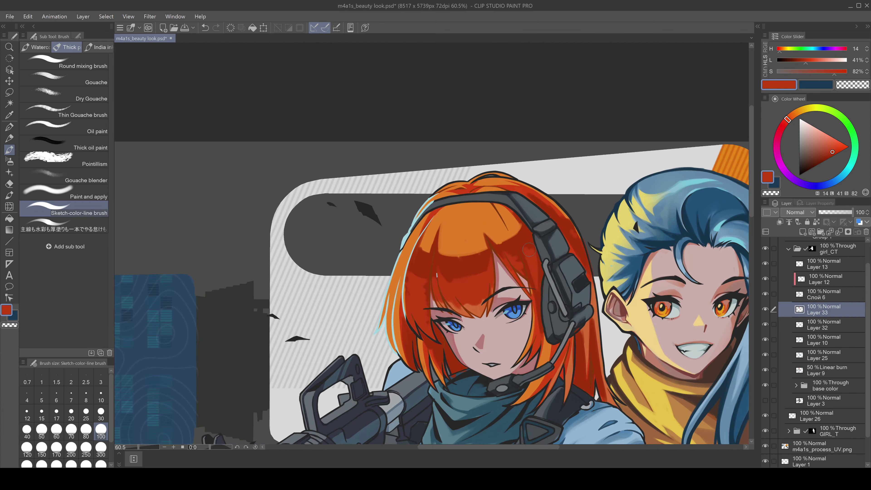
# - Paint a muted orange highlight band across the red fringe and down the side strands
pyautogui.keyDown('alt'); pyautogui.click(511, 280); pyautogui.keyUp('alt')
pyautogui.keyDown('alt'); pyautogui.click(504, 256); pyautogui.keyUp('alt')
pyautogui.scroll(1, 488, 154)
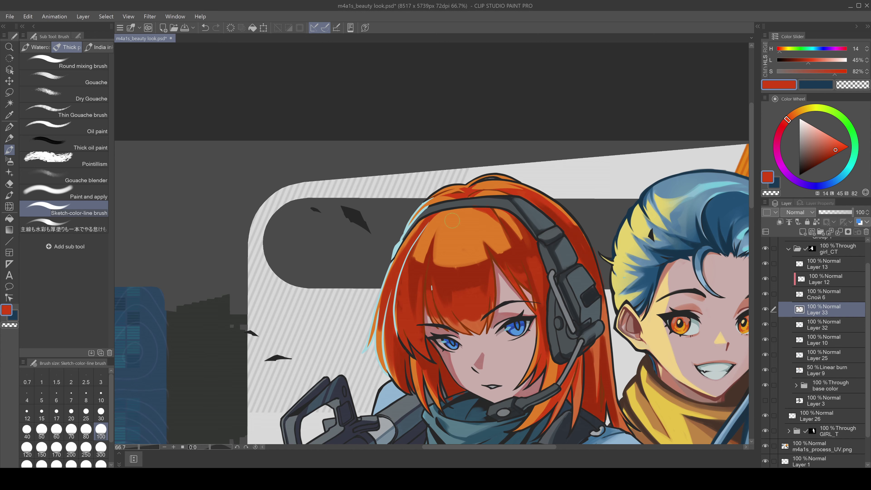
pyautogui.moveTo(430, 273); pyautogui.dragTo(487, 292)
pyautogui.moveTo(511, 248); pyautogui.dragTo(535, 268)
pyautogui.moveTo(405, 268); pyautogui.dragTo(422, 316)
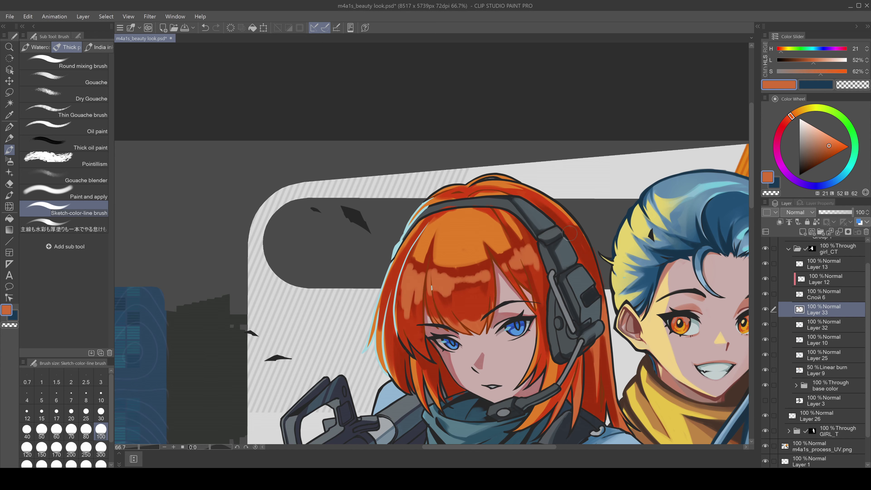
# - Refine the highlight band's edges on the fringe and side strands with sampled hair tones
pyautogui.scroll(2, 411, 292)
pyautogui.keyDown('alt'); pyautogui.click(438, 251); pyautogui.keyUp('alt')
pyautogui.press('e')
pyautogui.press('b')
pyautogui.moveTo(438, 250); pyautogui.dragTo(453, 271)
pyautogui.moveTo(411, 292); pyautogui.dragTo(421, 329)
# - Sharpen the dark red shadow shapes between the crown and the highlight band with sampled dark red and muted orange
pyautogui.keyDown('alt'); pyautogui.click(434, 242); pyautogui.keyUp('alt')
pyautogui.keyDown('alt'); pyautogui.click(435, 247); pyautogui.keyUp('alt')
pyautogui.keyDown('alt'); pyautogui.click(435, 242); pyautogui.keyUp('alt')
pyautogui.keyDown('alt'); pyautogui.click(439, 219); pyautogui.keyUp('alt')
pyautogui.keyDown('alt'); pyautogui.click(439, 219); pyautogui.keyUp('alt')
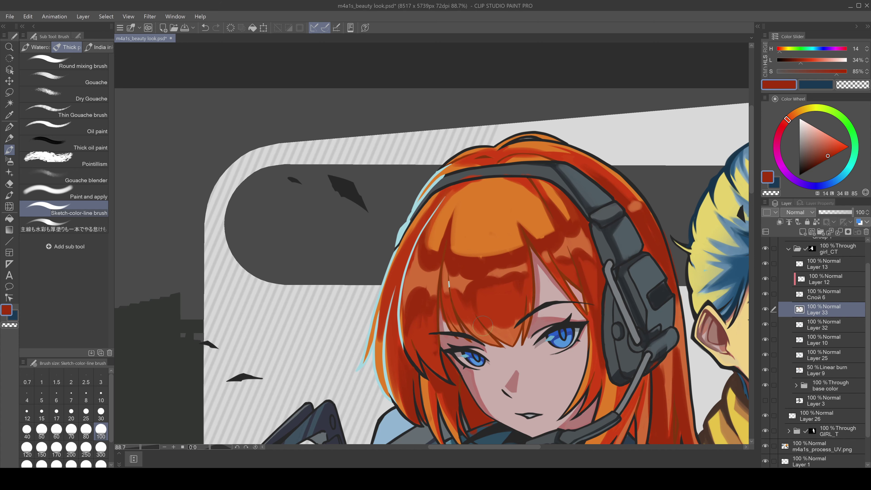
pyautogui.scroll(-8, 542, 238)
pyautogui.scroll(6, 542, 239)
pyautogui.scroll(-8, 542, 239)
pyautogui.scroll(8, 441, 269)
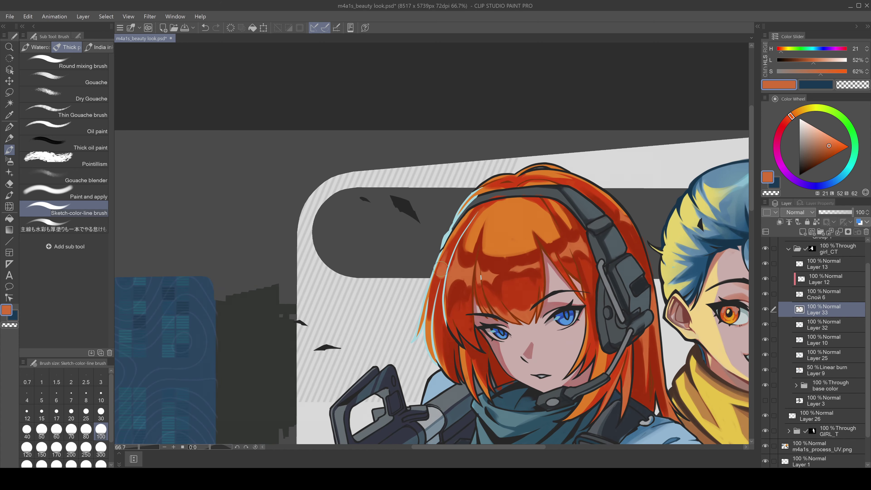
# - Extend the orange lit area at the crown and along the side strands with sampled orange
pyautogui.keyDown('alt'); pyautogui.click(536, 304); pyautogui.keyUp('alt')
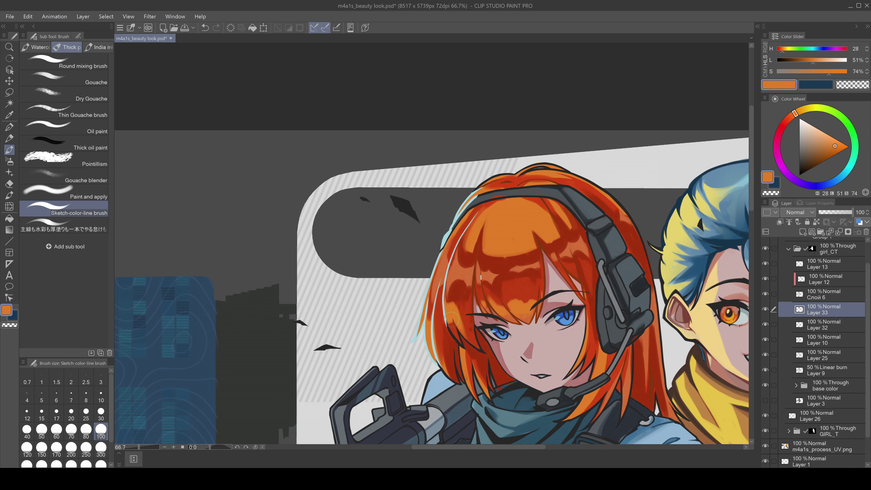
pyautogui.moveTo(445, 323)
pyautogui.mouseDown()
pyautogui.moveTo(443, 379)
pyautogui.moveTo(444, 358)
pyautogui.mouseUp()
pyautogui.scroll(3, 484, 248)
pyautogui.moveTo(634, 160); pyautogui.dragTo(603, 171)
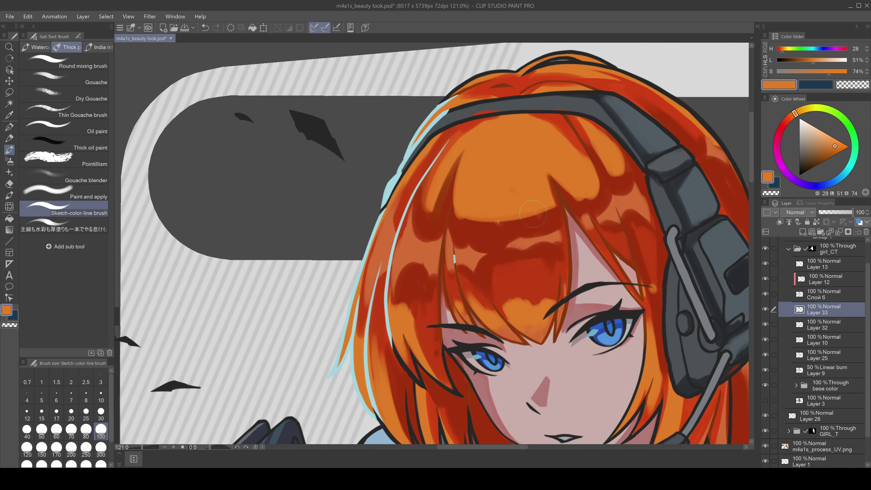
pyautogui.moveTo(542, 185); pyautogui.dragTo(487, 212)
pyautogui.scroll(-10, 489, 209)
pyautogui.scroll(9, 502, 203)
pyautogui.keyDown('alt'); pyautogui.click(457, 237); pyautogui.keyUp('alt')
pyautogui.moveTo(422, 241); pyautogui.dragTo(487, 223)
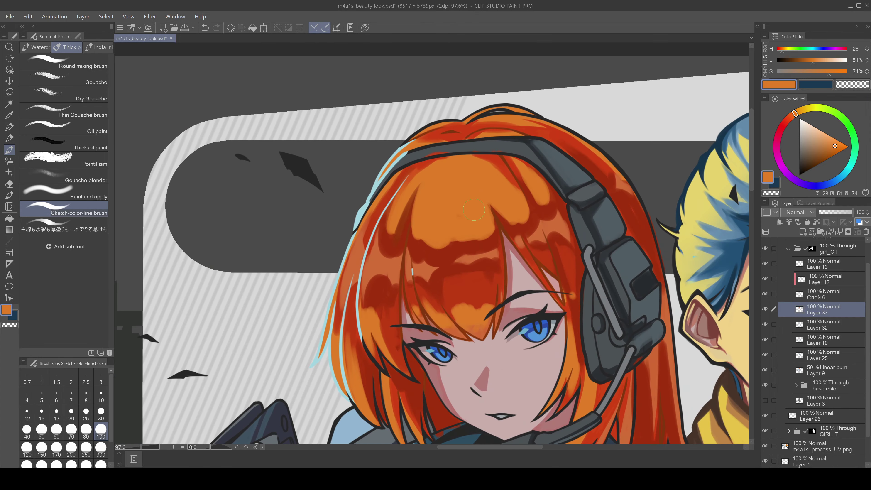
# - Repaint the crown's orange area with sampled red and dark red, leaving only small orange highlights in the fringe
pyautogui.moveTo(432, 193)
pyautogui.mouseDown()
pyautogui.moveTo(507, 168)
pyautogui.moveTo(457, 234)
pyautogui.moveTo(429, 213)
pyautogui.mouseUp()
pyautogui.moveTo(546, 165)
pyautogui.mouseDown()
pyautogui.moveTo(518, 199)
pyautogui.moveTo(532, 206)
pyautogui.mouseUp()
pyautogui.moveTo(415, 186); pyautogui.dragTo(391, 234)
pyautogui.keyDown('alt'); pyautogui.click(473, 206); pyautogui.keyUp('alt')
pyautogui.moveTo(474, 164)
pyautogui.mouseDown()
pyautogui.moveTo(472, 211)
pyautogui.moveTo(443, 241)
pyautogui.mouseUp()
pyautogui.scroll(-5, 520, 207)
pyautogui.scroll(5, 500, 205)
pyautogui.keyDown('alt'); pyautogui.click(500, 205); pyautogui.keyUp('alt')
pyautogui.keyDown('alt'); pyautogui.click(500, 206); pyautogui.keyUp('alt')
pyautogui.moveTo(508, 241); pyautogui.dragTo(498, 289)
pyautogui.moveTo(552, 260); pyautogui.dragTo(549, 278)
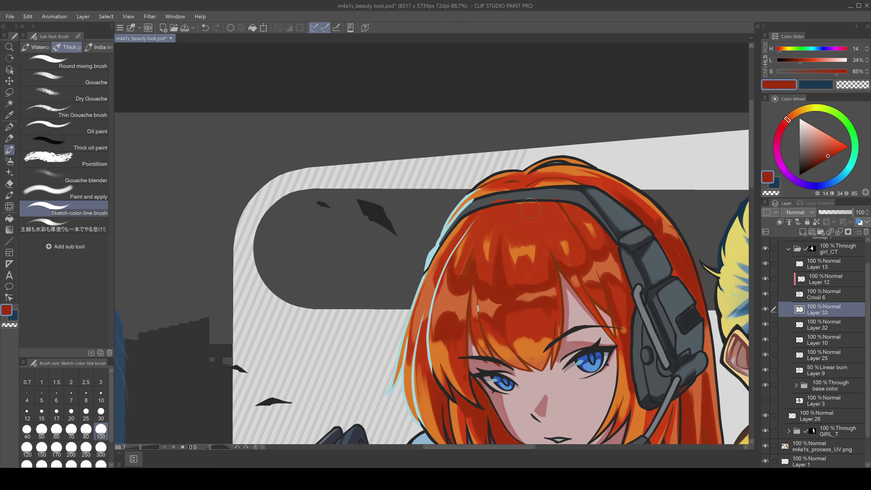
# - Try pale yellow-orange highlights on the fringe beside the side strands, cutting them back with sampled dark red
pyautogui.scroll(-3, 520, 275)
pyautogui.keyDown('alt'); pyautogui.click(703, 275); pyautogui.keyUp('alt')
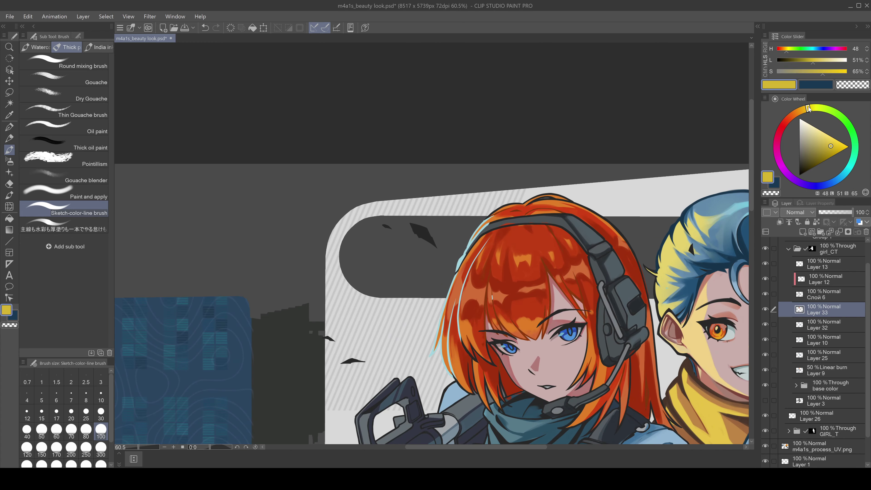
pyautogui.keyDown('alt'); pyautogui.click(466, 295); pyautogui.keyUp('alt')
pyautogui.moveTo(494, 273); pyautogui.dragTo(462, 311)
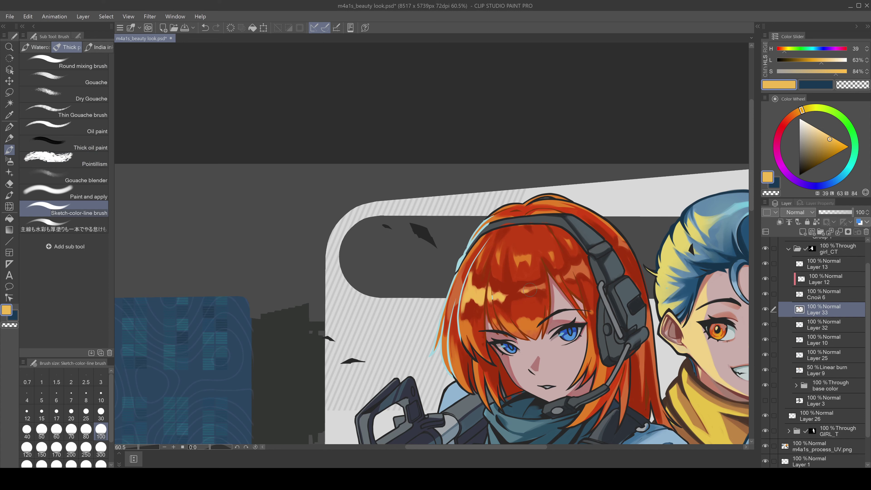
pyautogui.keyDown('alt'); pyautogui.click(492, 303); pyautogui.keyUp('alt')
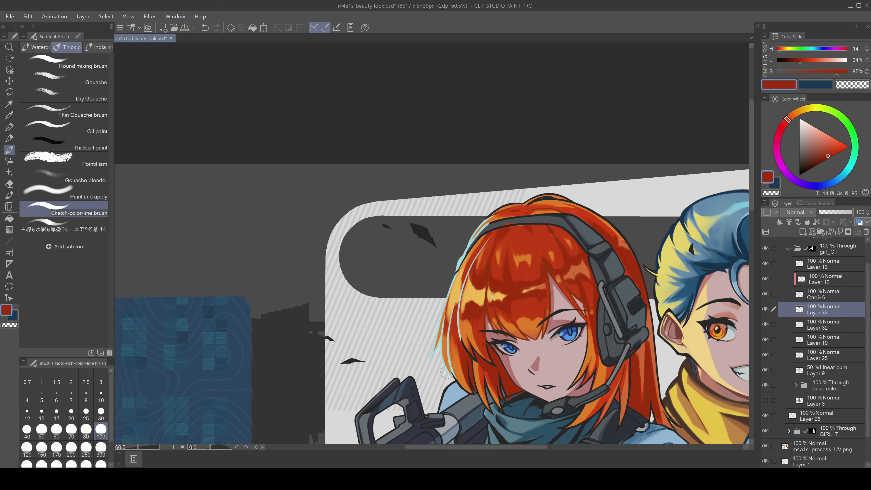
pyautogui.moveTo(484, 294); pyautogui.dragTo(461, 315)
pyautogui.moveTo(481, 241); pyautogui.dragTo(459, 289)
pyautogui.moveTo(457, 304); pyautogui.dragTo(447, 361)
# - Paint the lit side strands from the headband to their tips in sampled yellow-orange, and reduce the brush size to 60
pyautogui.scroll(1, 424, 270)
pyautogui.keyDown('alt'); pyautogui.click(424, 270); pyautogui.keyUp('alt')
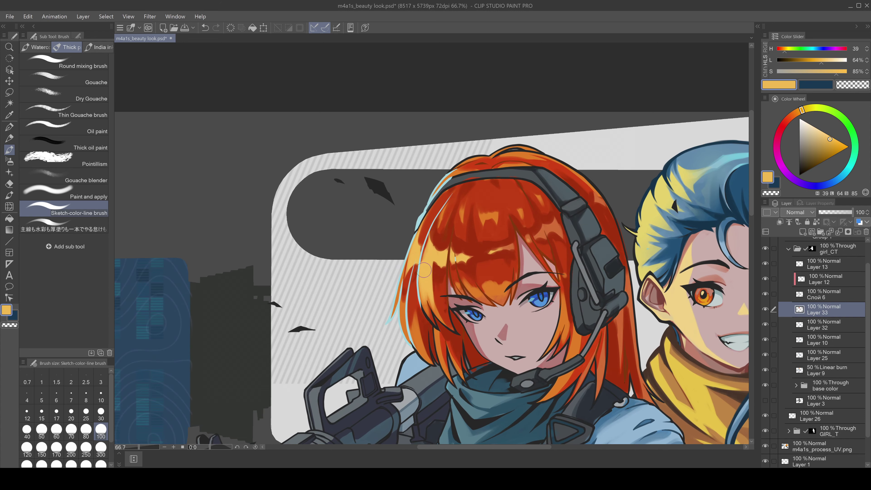
pyautogui.moveTo(443, 204); pyautogui.dragTo(410, 360)
pyautogui.moveTo(420, 265); pyautogui.dragTo(399, 348)
pyautogui.moveTo(411, 247); pyautogui.dragTo(395, 334)
pyautogui.moveTo(425, 295); pyautogui.dragTo(419, 354)
pyautogui.press('[')
pyautogui.press('[')
pyautogui.press('[')
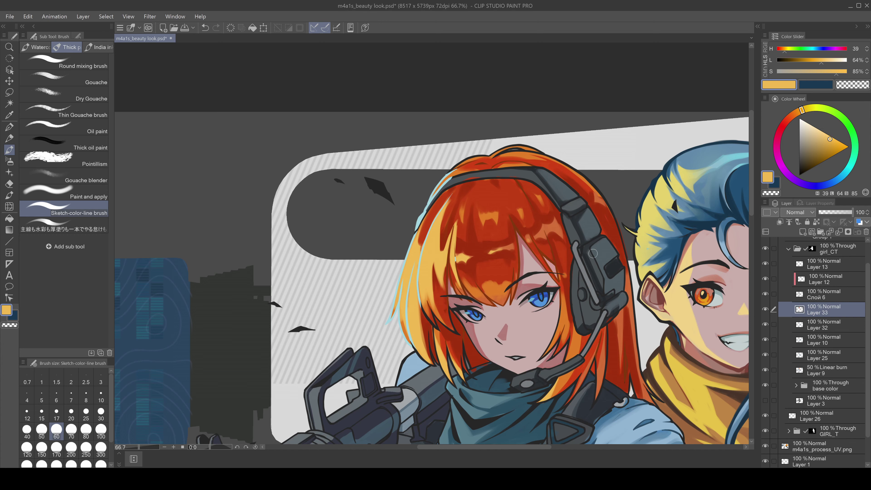
# - Touch up the headset and the hair beneath its band with sampled grey and brownish red
pyautogui.keyDown('alt'); pyautogui.click(470, 384); pyautogui.keyUp('alt')
pyautogui.scroll(-8, 471, 384)
pyautogui.scroll(8, 481, 389)
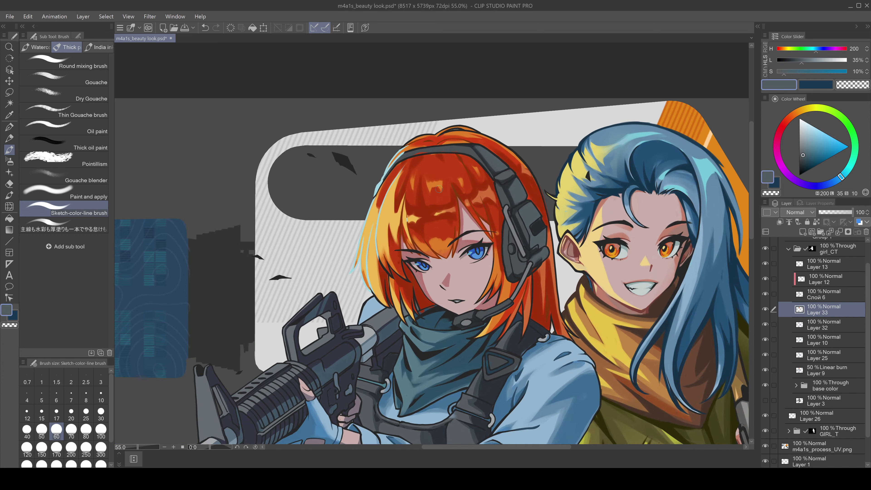
pyautogui.keyDown('alt'); pyautogui.click(633, 202); pyautogui.keyUp('alt')
pyautogui.scroll(2, 413, 215)
pyautogui.keyDown('alt'); pyautogui.click(514, 230); pyautogui.keyUp('alt')
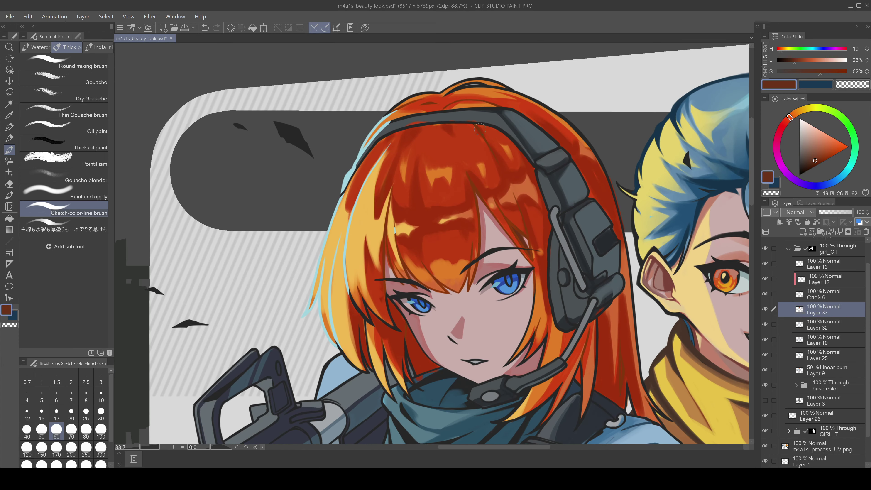
# - Remove the cyan rim-light layer from the hair and clean the side strands' line work with transparent colour
pyautogui.scroll(-5, 524, 224)
pyautogui.scroll(2, 517, 188)
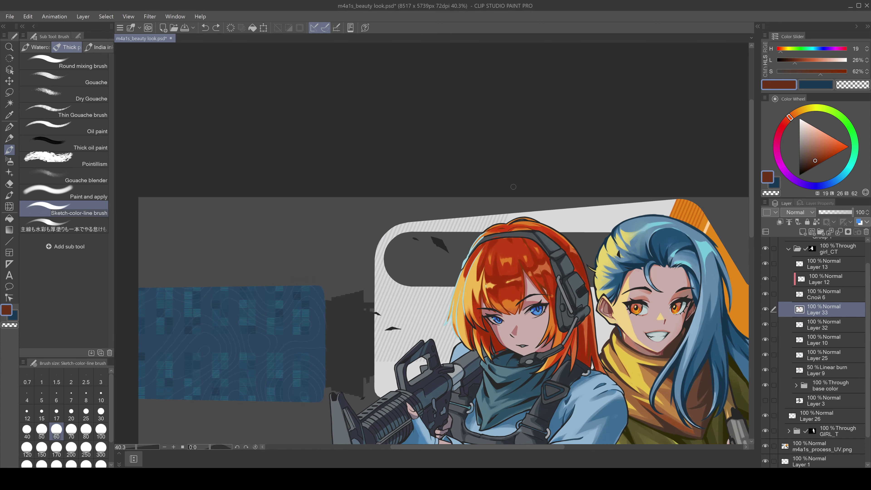
pyautogui.scroll(3, 521, 202)
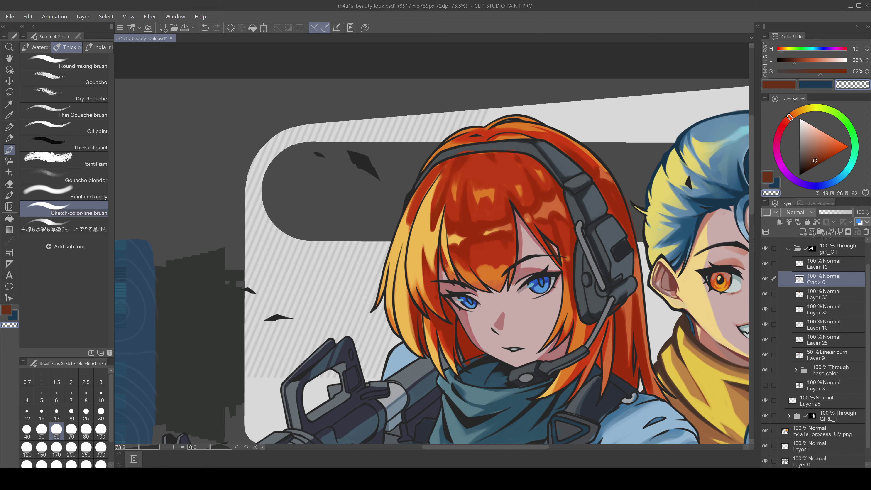
pyautogui.moveTo(408, 238); pyautogui.dragTo(404, 336)
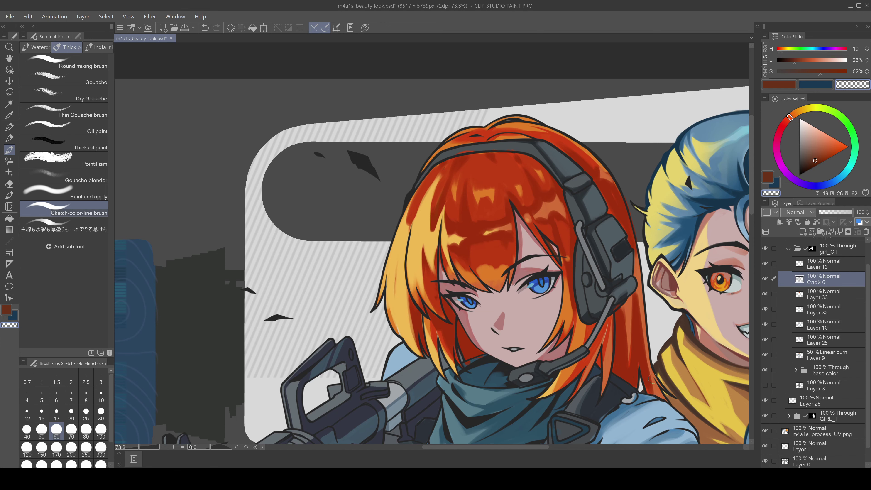
pyautogui.scroll(-1, 532, 125)
# - On Layer 33, cover the fringe highlights with broad sampled red strokes at brush size 120
pyautogui.keyDown('alt'); pyautogui.click(524, 169); pyautogui.keyUp('alt')
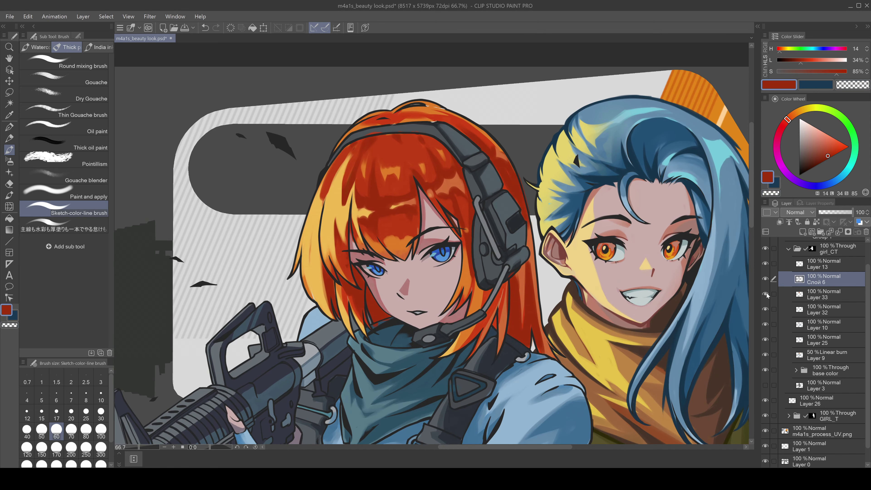
pyautogui.click(823, 294)
pyautogui.click(27, 447)
pyautogui.moveTo(387, 213); pyautogui.dragTo(398, 259)
pyautogui.moveTo(435, 155); pyautogui.dragTo(455, 193)
pyautogui.moveTo(382, 170); pyautogui.dragTo(381, 217)
pyautogui.moveTo(398, 155); pyautogui.dragTo(411, 213)
pyautogui.moveTo(360, 181); pyautogui.dragTo(360, 233)
pyautogui.moveTo(419, 179); pyautogui.dragTo(400, 174)
# - Paint sampled red strokes over the yellow side strands, keeping only a thin yellow edge along the hair's outline
pyautogui.keyDown('alt'); pyautogui.click(343, 192); pyautogui.keyUp('alt')
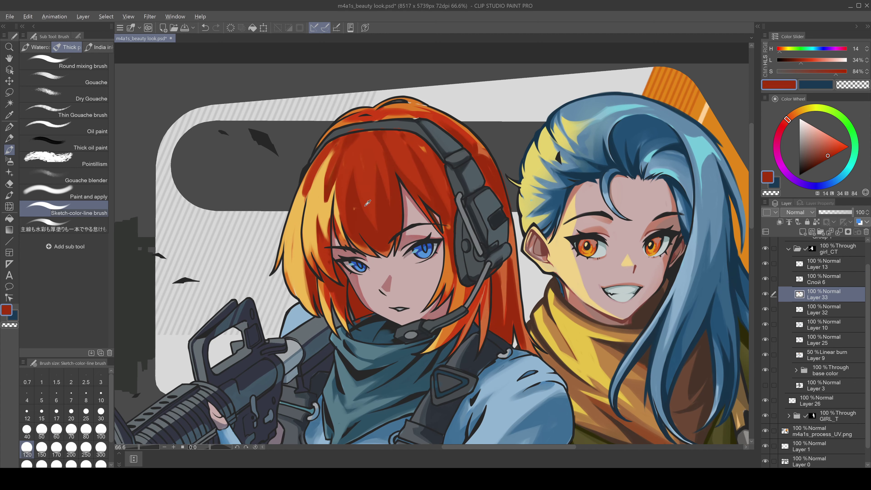
pyautogui.moveTo(329, 180); pyautogui.dragTo(339, 244)
pyautogui.moveTo(319, 140); pyautogui.dragTo(343, 226)
pyautogui.moveTo(347, 158); pyautogui.dragTo(299, 278)
pyautogui.moveTo(307, 162); pyautogui.dragTo(304, 308)
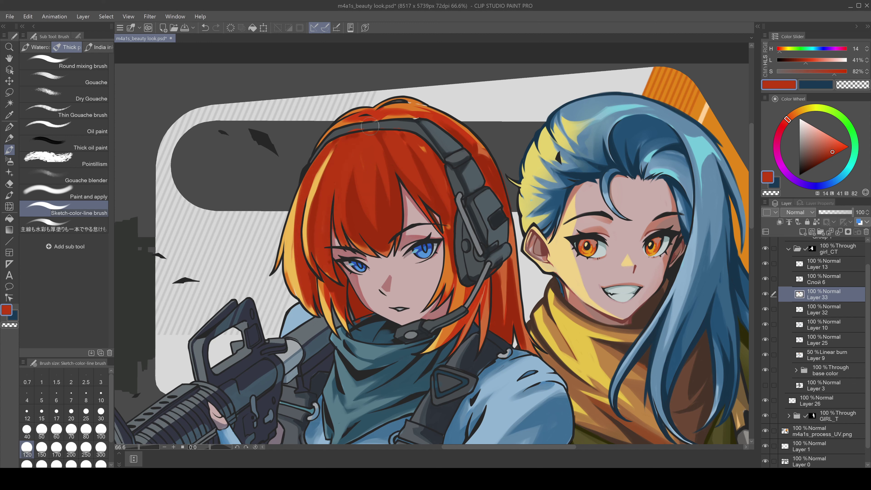
pyautogui.moveTo(356, 144); pyautogui.dragTo(302, 244)
pyautogui.moveTo(309, 211); pyautogui.dragTo(336, 281)
# - Restore the yellow-orange rim on the outer side strands and shade the hair around the headset with sampled reds
pyautogui.keyDown('alt'); pyautogui.click(331, 291); pyautogui.keyUp('alt')
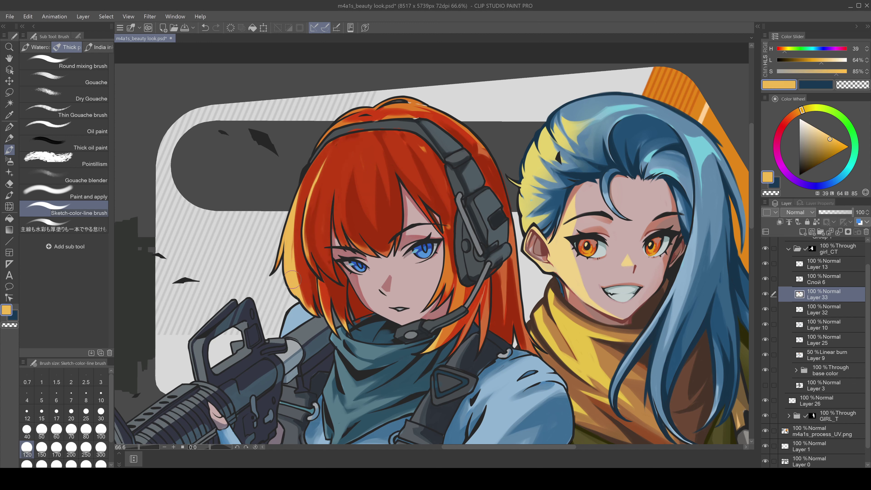
pyautogui.moveTo(309, 220); pyautogui.dragTo(289, 314)
pyautogui.moveTo(459, 295); pyautogui.dragTo(446, 245)
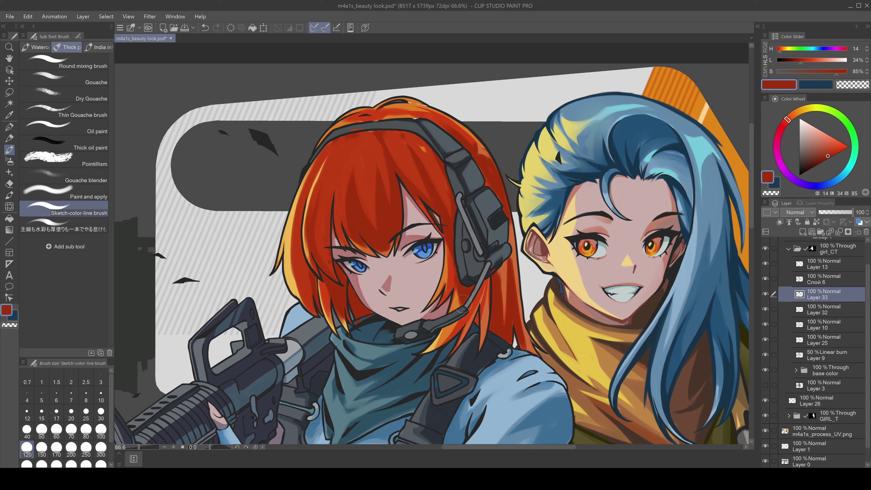
pyautogui.moveTo(489, 281); pyautogui.dragTo(480, 325)
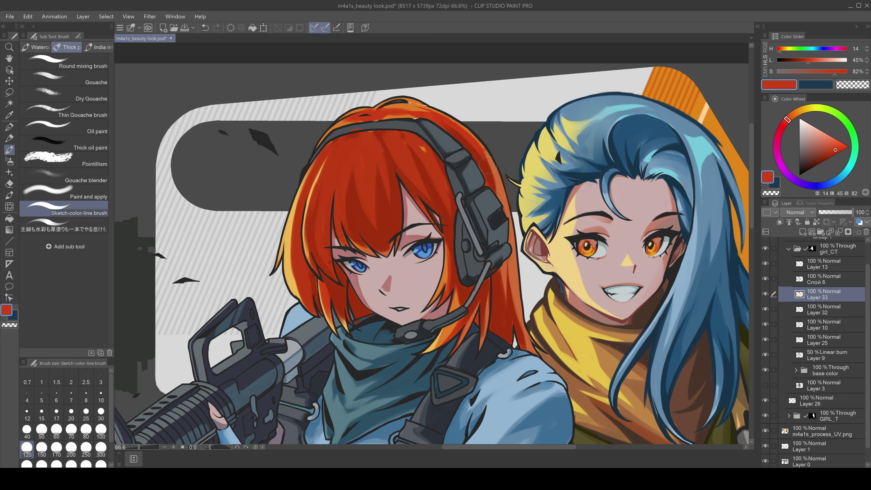
# - Paint jagged yellow-orange highlights across the upper fringe and trim them with the Hard eraser and sampled red
pyautogui.moveTo(413, 334); pyautogui.dragTo(471, 390)
pyautogui.keyDown('alt'); pyautogui.click(457, 166); pyautogui.keyUp('alt')
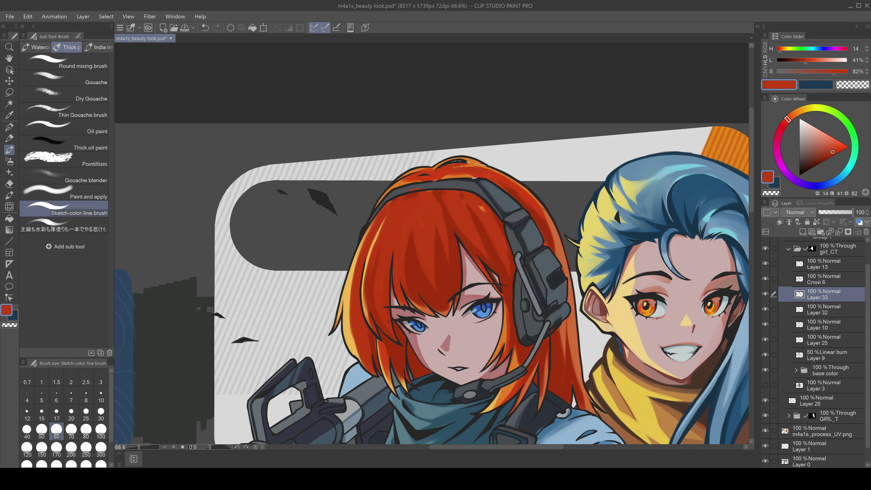
pyautogui.keyDown('alt'); pyautogui.click(345, 302); pyautogui.keyUp('alt')
pyautogui.moveTo(400, 213)
pyautogui.mouseDown()
pyautogui.moveTo(384, 254)
pyautogui.moveTo(430, 245)
pyautogui.mouseUp()
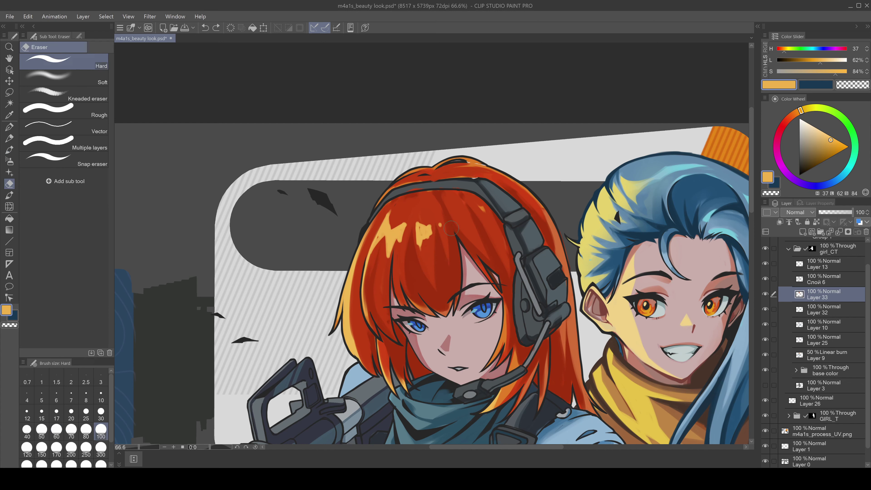
pyautogui.click(368, 238)
pyautogui.keyDown('alt'); pyautogui.click(489, 226); pyautogui.keyUp('alt')
pyautogui.keyDown('alt'); pyautogui.click(459, 221); pyautogui.keyUp('alt')
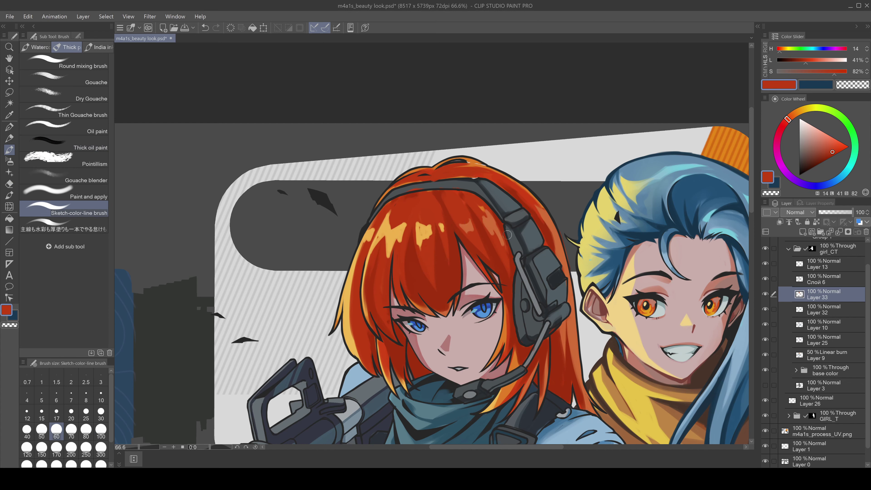
# - Refine the fringe highlights with sampled yellow-orange and add muted orange accents to the shaded strands near the headset
pyautogui.keyDown('alt'); pyautogui.click(393, 220); pyautogui.keyUp('alt')
pyautogui.scroll(-3, 378, 275)
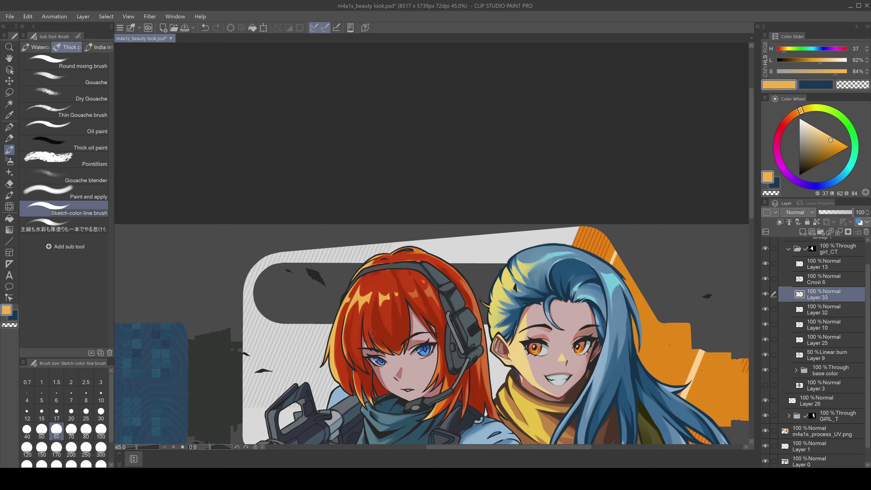
pyautogui.scroll(3, 373, 333)
pyautogui.keyDown('alt'); pyautogui.click(346, 372); pyautogui.keyUp('alt')
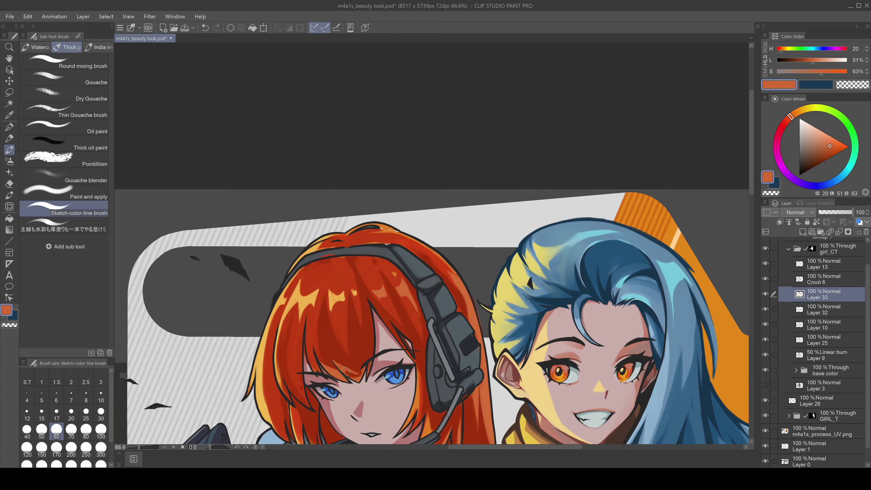
pyautogui.keyDown('alt'); pyautogui.click(358, 374); pyautogui.keyUp('alt')
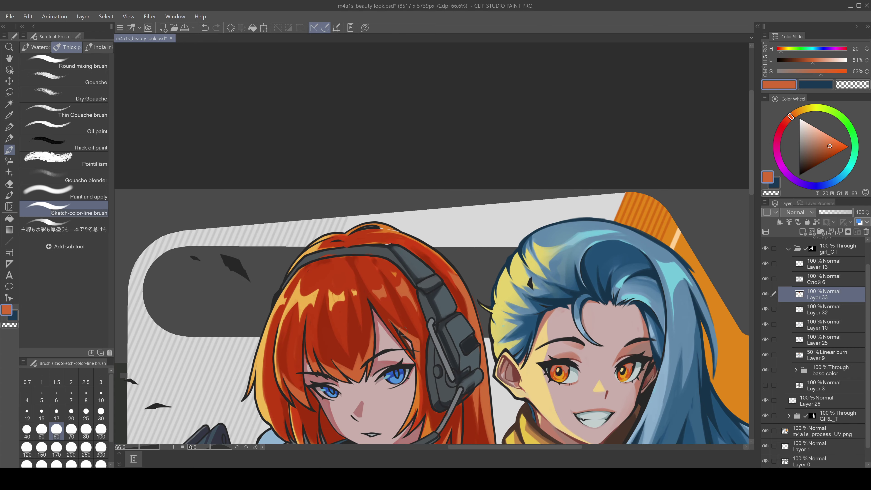
pyautogui.scroll(-1, 395, 319)
pyautogui.keyDown('alt'); pyautogui.click(412, 295); pyautogui.keyUp('alt')
pyautogui.keyDown('alt'); pyautogui.click(467, 340); pyautogui.keyUp('alt')
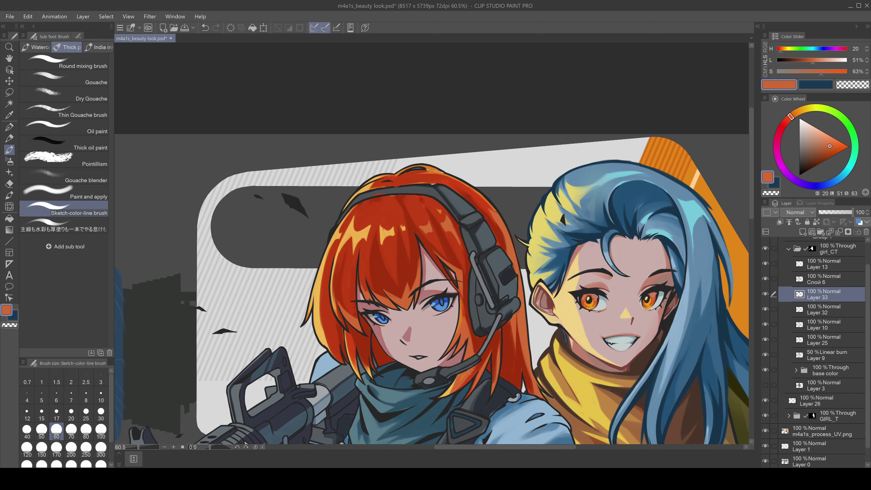
# - Clean up the hair strokes with transparent colour and refine the strand shadows with sampled dark red
pyautogui.press('c')
pyautogui.scroll(-5, 493, 282)
pyautogui.scroll(5, 481, 253)
pyautogui.keyDown('alt'); pyautogui.click(481, 253); pyautogui.keyUp('alt')
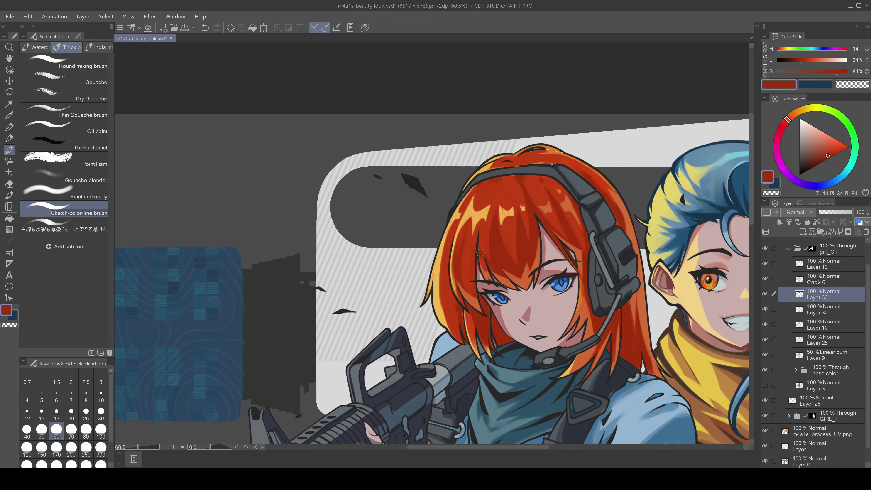
pyautogui.keyDown('alt'); pyautogui.click(453, 328); pyautogui.keyUp('alt')
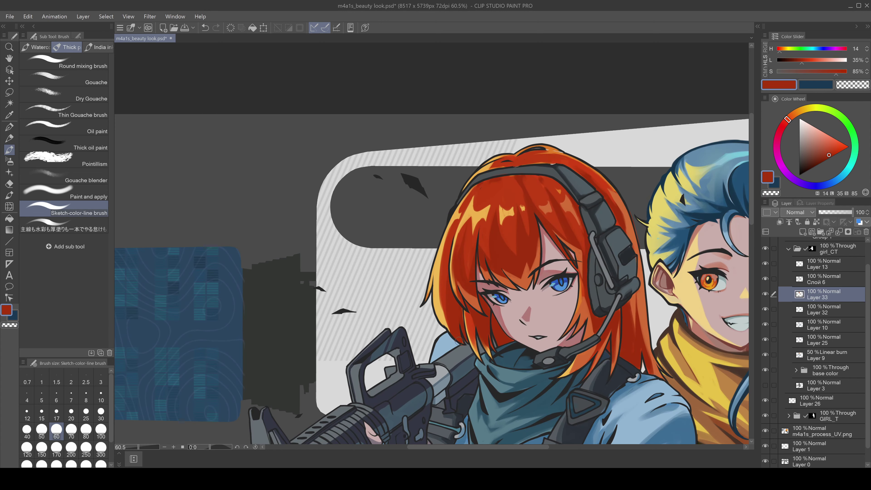
pyautogui.press('c')
pyautogui.scroll(3, 459, 341)
pyautogui.scroll(-4, 631, 178)
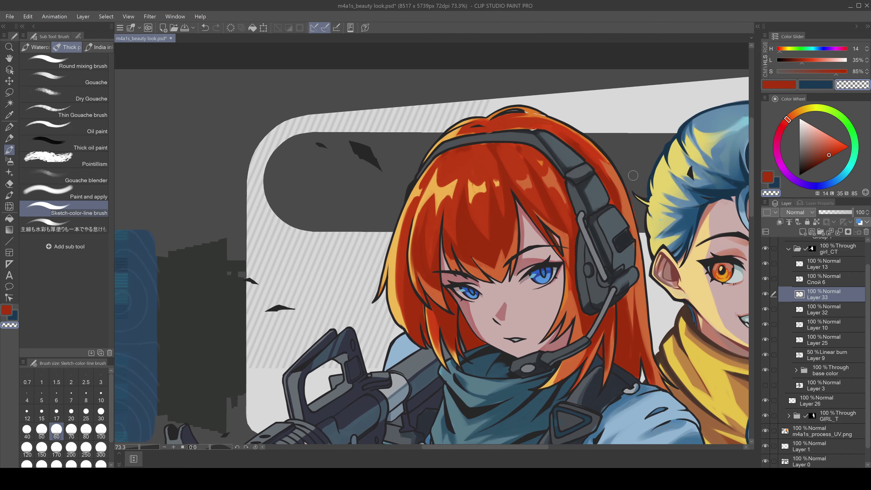
# - On Layer 32, remove the nose shadow and rework the orange-haired girl's facial shadows with sampled skin tones
pyautogui.scroll(3, 631, 179)
pyautogui.hotkey('alt', '[')
pyautogui.press('c')
pyautogui.keyDown('alt'); pyautogui.click(391, 246); pyautogui.keyUp('alt')
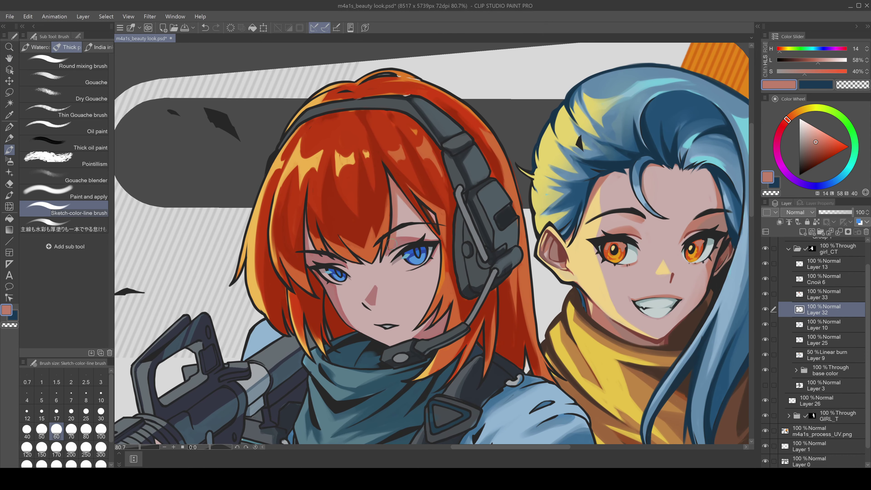
pyautogui.hotkey('ctrl', 'z')
pyautogui.keyDown('alt'); pyautogui.click(327, 283); pyautogui.keyUp('alt')
pyautogui.keyDown('alt'); pyautogui.click(434, 331); pyautogui.keyUp('alt')
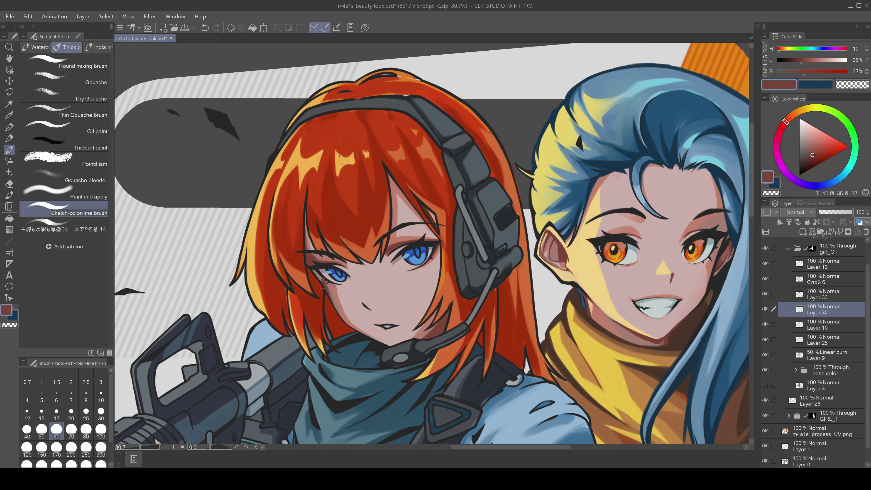
# - Try a soft nose-bridge shadow on the orange-haired girl's face with sampled skin tones
pyautogui.scroll(-5, 323, 283)
pyautogui.scroll(4, 322, 283)
pyautogui.keyDown('alt'); pyautogui.click(429, 295); pyautogui.keyUp('alt')
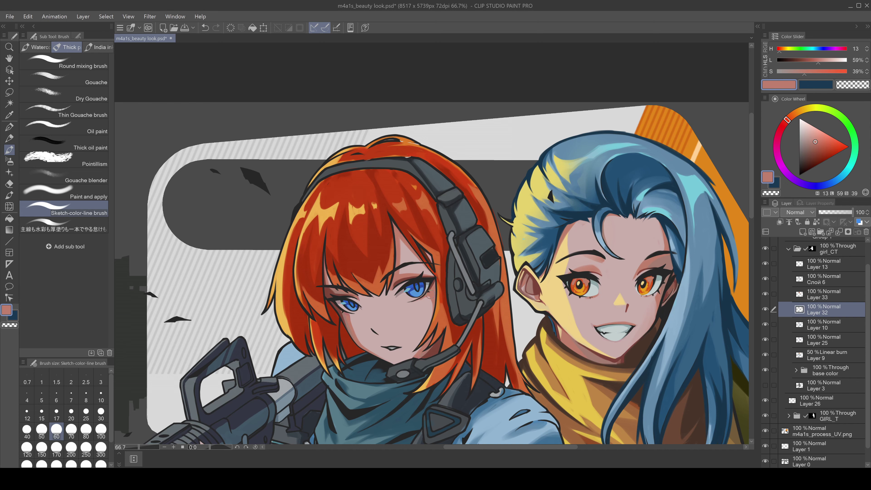
pyautogui.keyDown('alt'); pyautogui.click(395, 296); pyautogui.keyUp('alt')
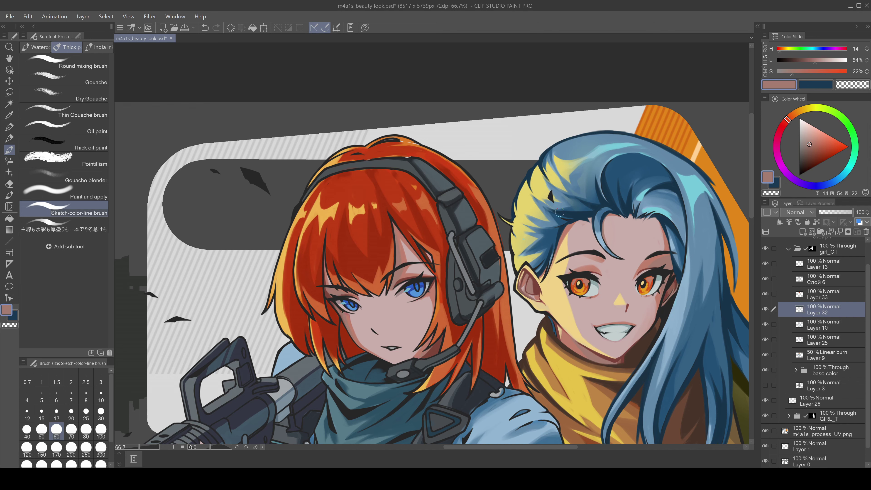
pyautogui.keyDown('alt'); pyautogui.click(392, 358); pyautogui.keyUp('alt')
pyautogui.scroll(1, 370, 355)
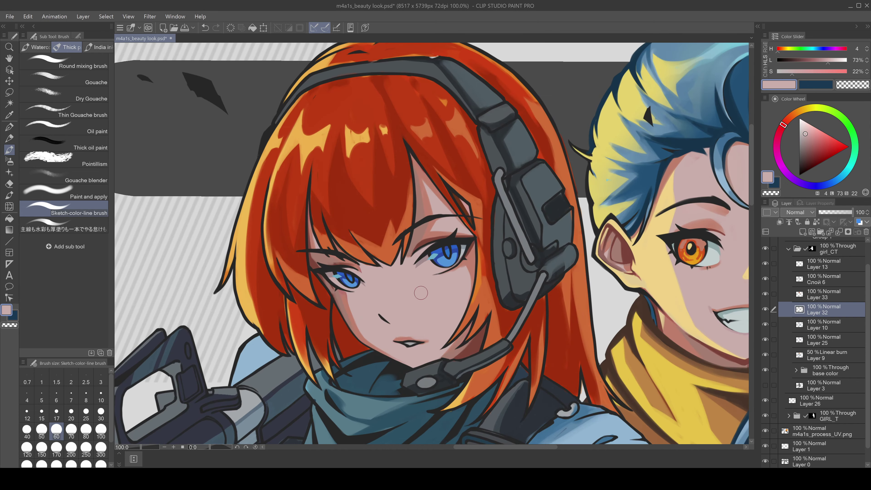
pyautogui.keyDown('alt'); pyautogui.click(395, 295); pyautogui.keyUp('alt')
pyautogui.moveTo(387, 266); pyautogui.dragTo(384, 294)
pyautogui.keyDown('alt'); pyautogui.click(395, 310); pyautogui.keyUp('alt')
pyautogui.scroll(-1, 341, 328)
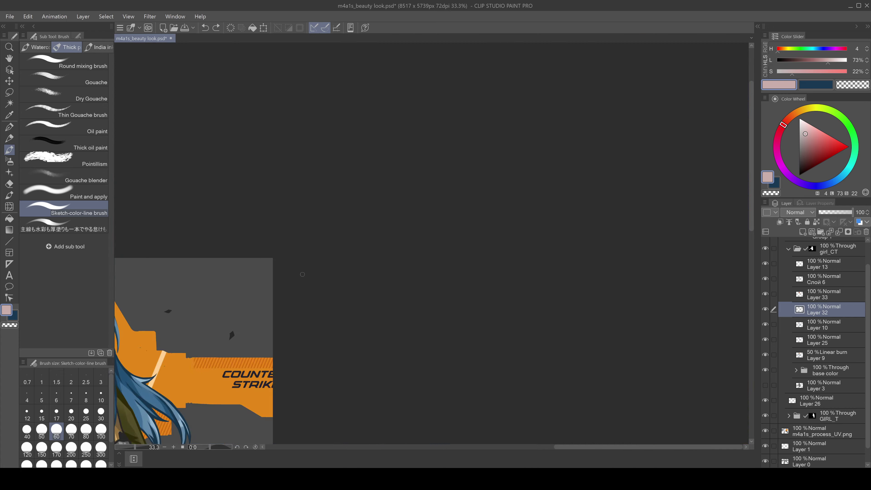
# - Try a reddish-brown shadow from the orange-haired girl's inner eye down beside her nose, using sampled shadow and base skin tones
pyautogui.scroll(1, 403, 425)
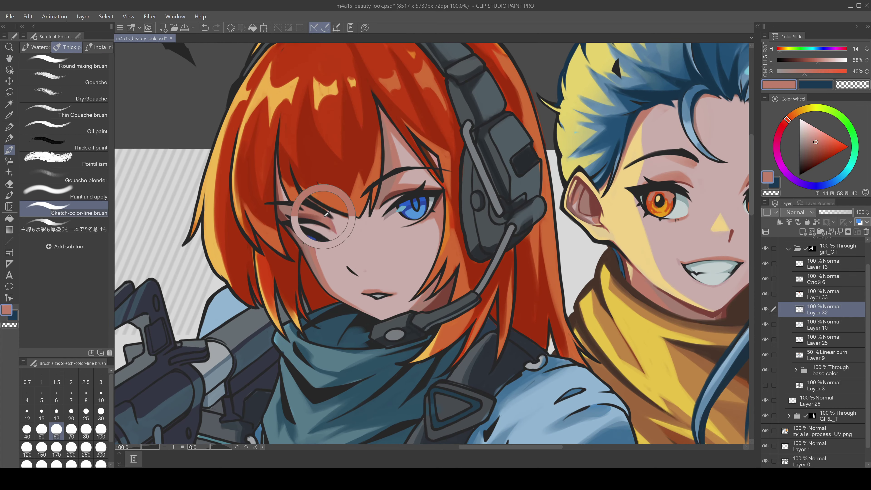
pyautogui.scroll(-2, 343, 260)
pyautogui.scroll(2, 356, 305)
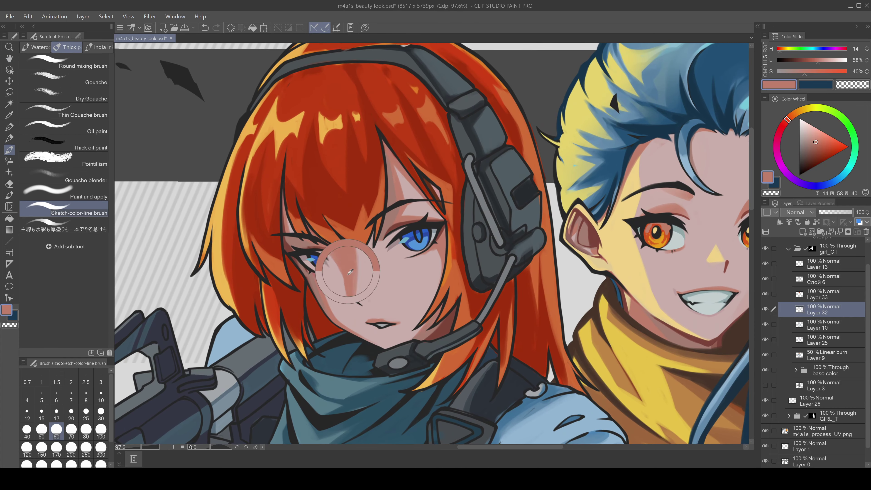
pyautogui.scroll(-1, 502, 347)
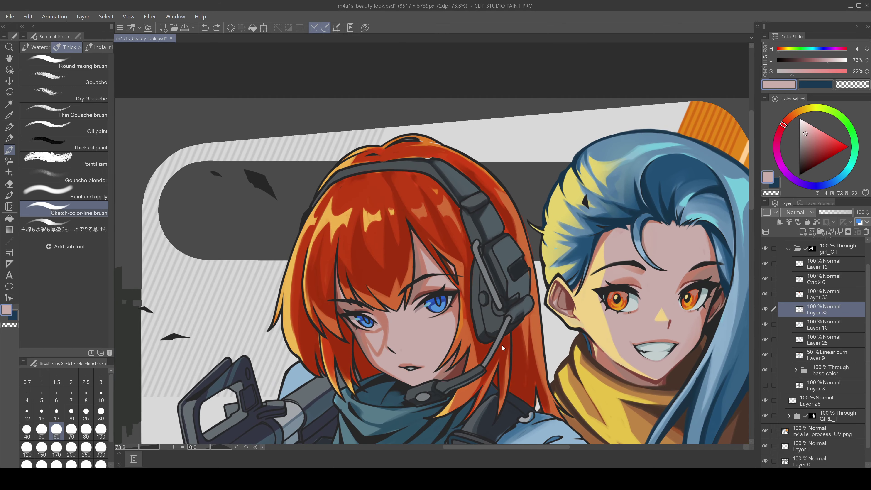
pyautogui.keyDown('alt'); pyautogui.click(408, 312); pyautogui.keyUp('alt')
pyautogui.scroll(-1, 386, 341)
pyautogui.scroll(2, 405, 302)
pyautogui.keyDown('alt'); pyautogui.click(416, 278); pyautogui.keyUp('alt')
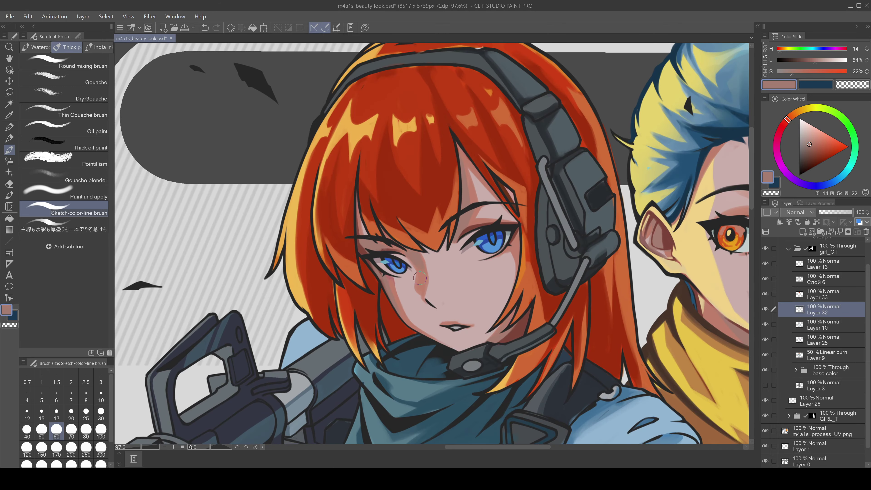
pyautogui.scroll(-3, 416, 279)
pyautogui.scroll(3, 428, 233)
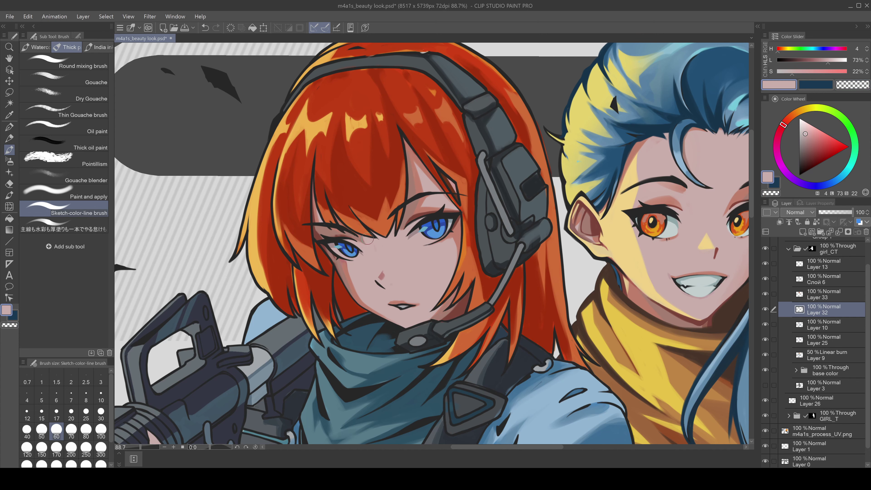
# - Paint a pointed pale-yellow highlight on the orange-haired girl's nose and tidy its shape with the sampled light skin tone
pyautogui.keyDown('alt'); pyautogui.click(374, 272); pyautogui.keyUp('alt')
pyautogui.scroll(1, 377, 281)
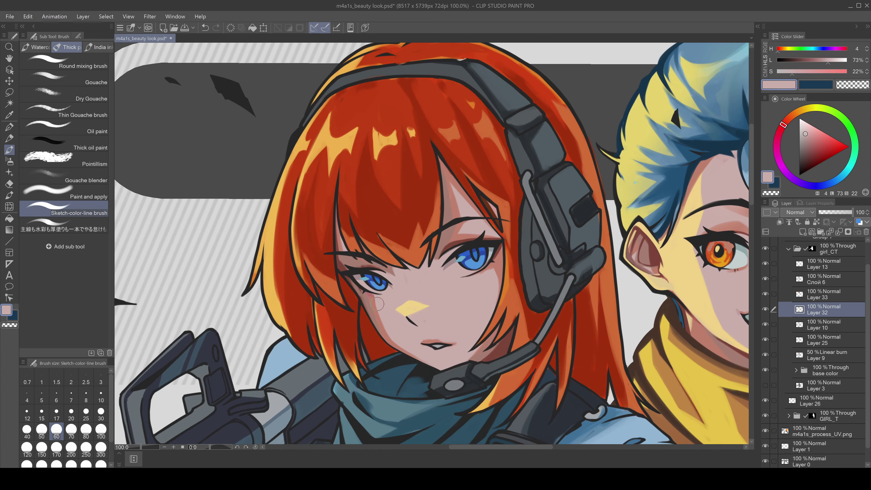
pyautogui.hotkey('ctrl', 'z')
pyautogui.scroll(-6, 455, 325)
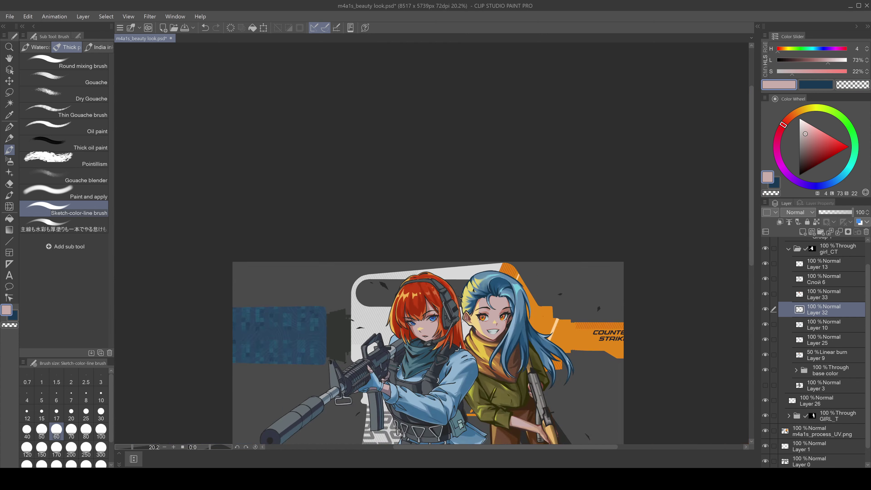
pyautogui.scroll(6, 391, 342)
pyautogui.keyDown('alt'); pyautogui.click(390, 341); pyautogui.keyUp('alt')
pyautogui.scroll(-2, 377, 275)
pyautogui.scroll(2, 377, 275)
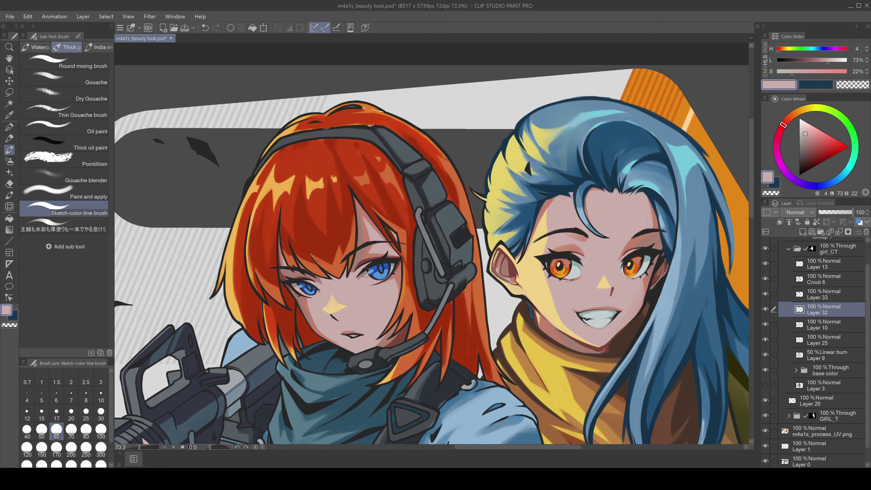
# - Try a toothy grin on Layer 33 over the orange-haired girl's mouth with sampled teeth and near-black outline colours
pyautogui.keyDown('alt'); pyautogui.click(377, 276); pyautogui.keyUp('alt')
pyautogui.click(789, 278)
pyautogui.click(786, 294)
pyautogui.moveTo(332, 347); pyautogui.dragTo(368, 337)
pyautogui.scroll(3, 563, 362)
pyautogui.keyDown('alt'); pyautogui.click(205, 335); pyautogui.keyUp('alt')
pyautogui.moveTo(229, 330)
pyautogui.mouseDown()
pyautogui.moveTo(193, 335)
pyautogui.moveTo(227, 343)
pyautogui.moveTo(193, 335)
pyautogui.moveTo(211, 350)
pyautogui.moveTo(180, 336)
pyautogui.moveTo(196, 349)
pyautogui.moveTo(191, 340)
pyautogui.moveTo(212, 347)
pyautogui.moveTo(190, 338)
pyautogui.mouseUp()
pyautogui.keyDown('alt'); pyautogui.click(197, 348); pyautogui.keyUp('alt')
pyautogui.keyDown('alt'); pyautogui.click(220, 335); pyautogui.keyUp('alt')
pyautogui.keyDown('alt'); pyautogui.click(178, 336); pyautogui.keyUp('alt')
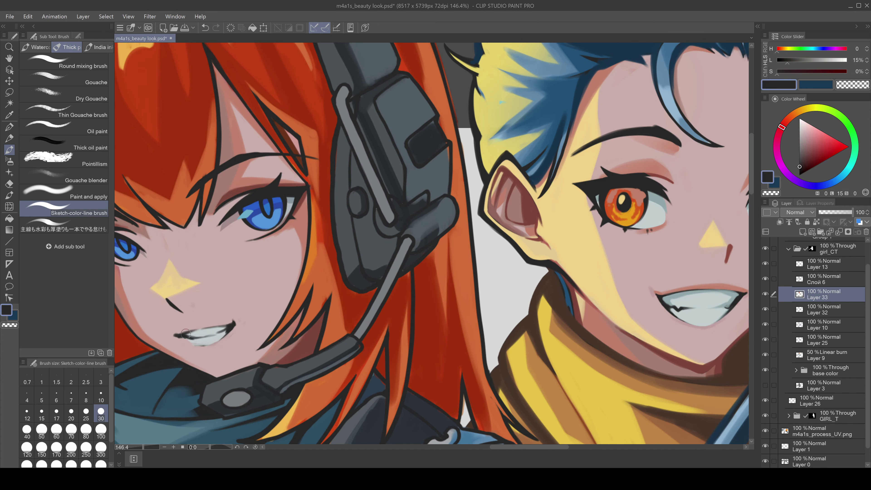
pyautogui.keyDown('alt'); pyautogui.click(234, 323); pyautogui.keyUp('alt')
pyautogui.scroll(-3, 240, 326)
pyautogui.scroll(1, 329, 363)
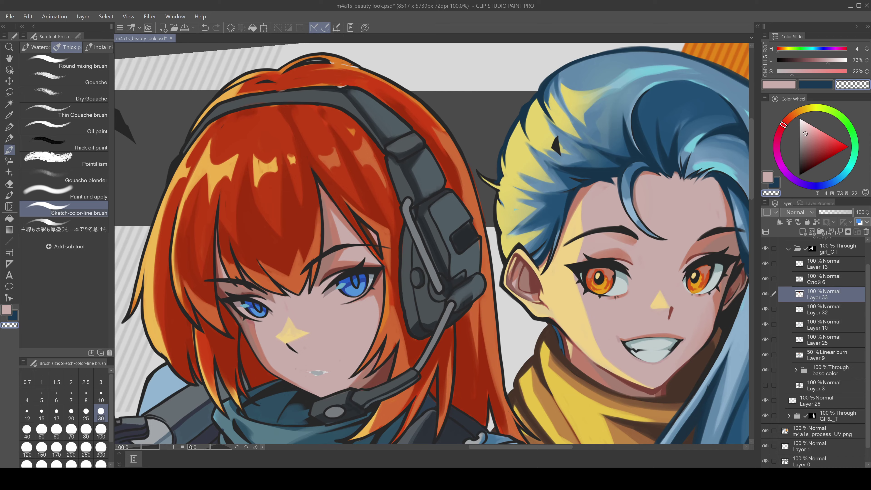
# - Merge Layer 13 into Слой 6 and redraw the orange-haired girl's mouth as an open smile with near-black outlines
pyautogui.scroll(-4, 432, 243)
pyautogui.scroll(5, 442, 338)
pyautogui.keyDown('alt'); pyautogui.click(442, 338); pyautogui.keyUp('alt')
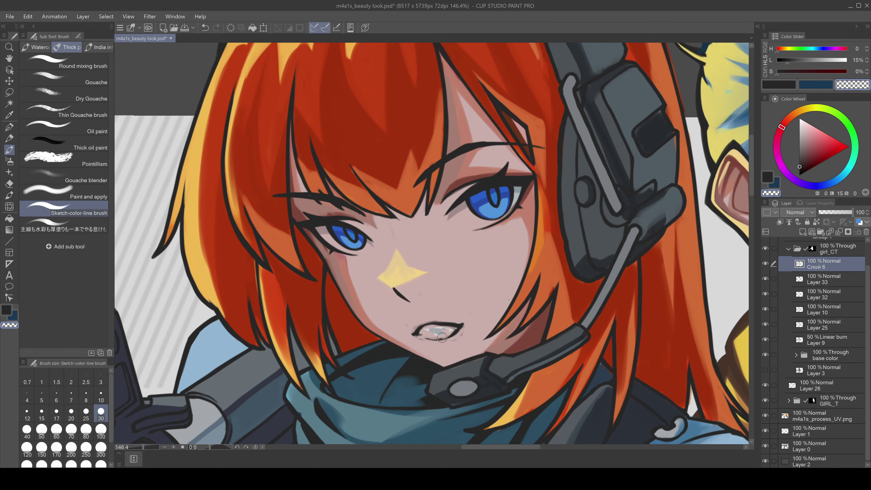
pyautogui.moveTo(430, 313)
pyautogui.mouseDown()
pyautogui.moveTo(415, 330)
pyautogui.moveTo(475, 313)
pyautogui.mouseUp()
pyautogui.keyDown('alt'); pyautogui.click(415, 329); pyautogui.keyUp('alt')
pyautogui.moveTo(409, 324)
pyautogui.mouseDown()
pyautogui.moveTo(470, 317)
pyautogui.moveTo(444, 330)
pyautogui.mouseUp()
pyautogui.scroll(-1, 444, 330)
pyautogui.scroll(-5, 429, 309)
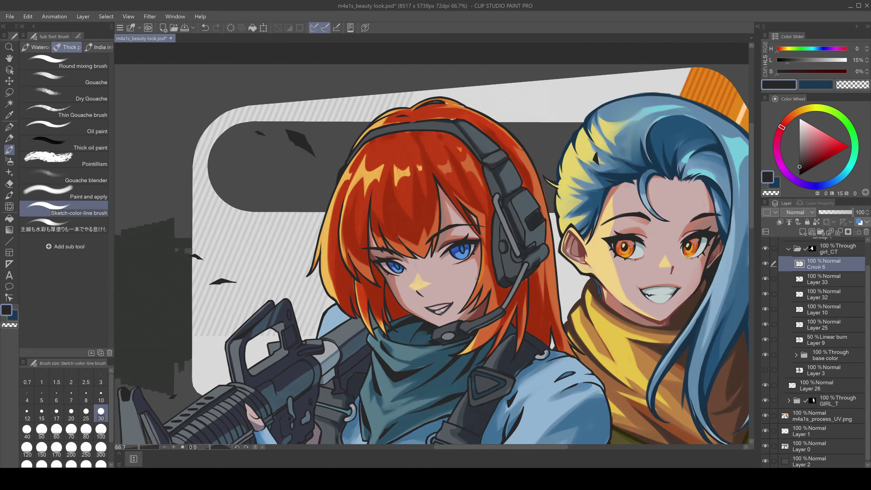
# - Paint the area below the teeth with sampled red and refine the mouth's corners with near-black and light skin tones
pyautogui.scroll(4, 375, 256)
pyautogui.scroll(2, 321, 285)
pyautogui.keyDown('alt'); pyautogui.click(191, 300); pyautogui.keyUp('alt')
pyautogui.keyDown('alt'); pyautogui.click(402, 341); pyautogui.keyUp('alt')
pyautogui.moveTo(202, 307); pyautogui.dragTo(193, 311)
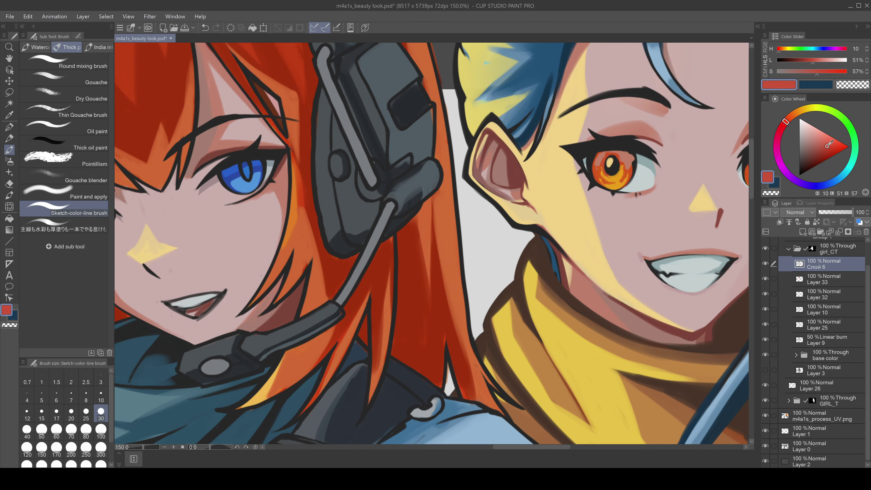
pyautogui.keyDown('alt'); pyautogui.click(213, 315); pyautogui.keyUp('alt')
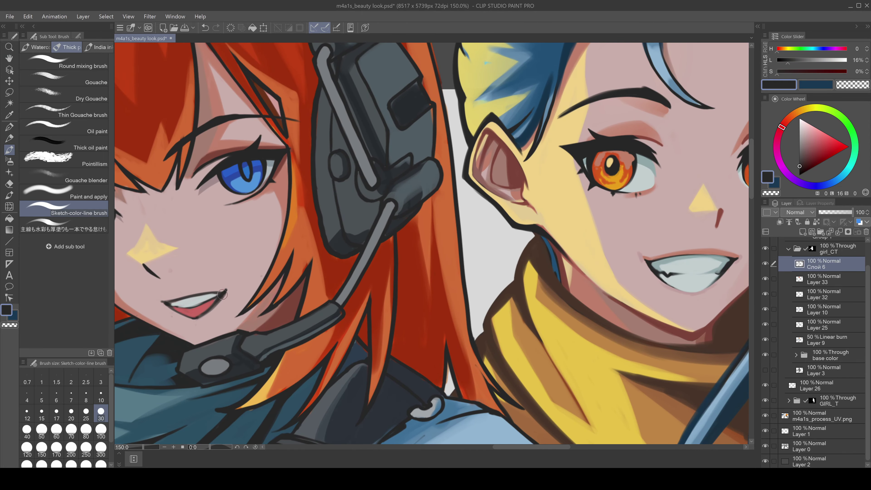
pyautogui.keyDown('alt'); pyautogui.click(165, 308); pyautogui.keyUp('alt')
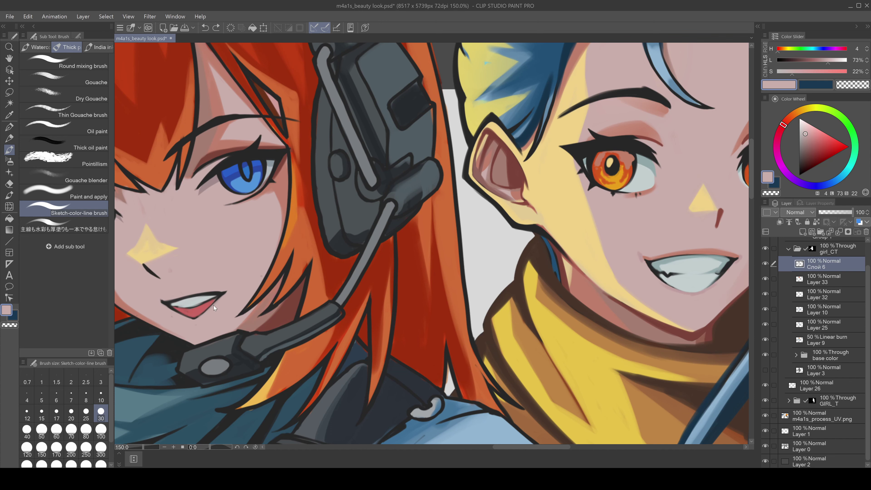
pyautogui.keyDown('alt'); pyautogui.click(169, 302); pyautogui.keyUp('alt')
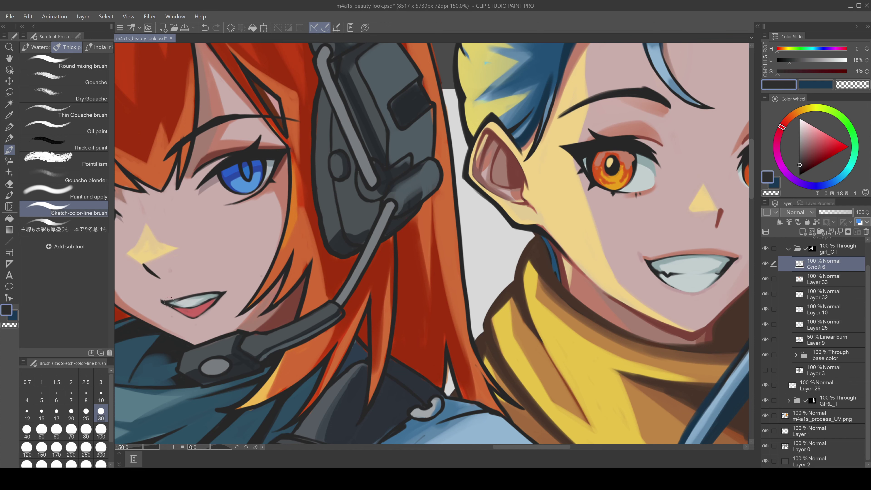
pyautogui.scroll(-1, 169, 302)
# - Narrow the red tongue area and adjust the teeth's edge with sampled pinkish red, grey-blue and skin tones
pyautogui.keyDown('alt'); pyautogui.click(229, 310); pyautogui.keyUp('alt')
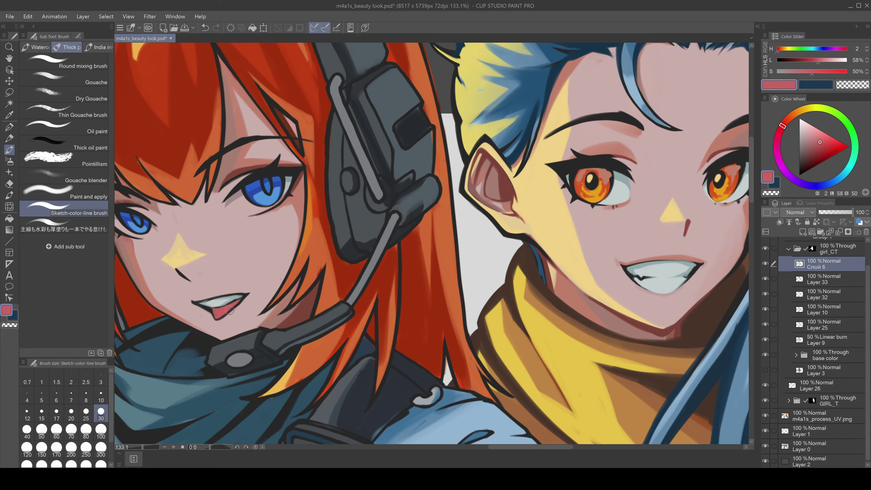
pyautogui.scroll(1, 229, 310)
pyautogui.keyDown('alt'); pyautogui.click(240, 321); pyautogui.keyUp('alt')
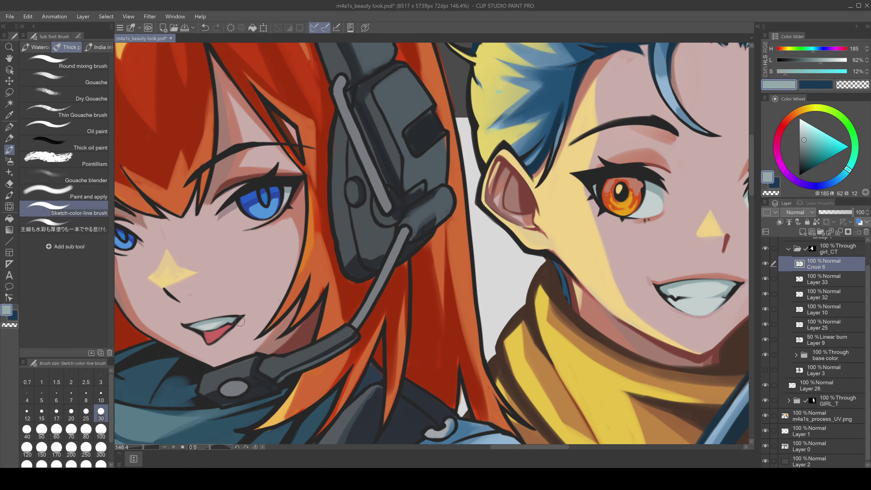
pyautogui.keyDown('alt'); pyautogui.click(230, 322); pyautogui.keyUp('alt')
pyautogui.keyDown('alt'); pyautogui.click(283, 330); pyautogui.keyUp('alt')
# - Clean up the mouth corners and brighten the orange-haired girl's teeth with sampled pale blue-grey tones
pyautogui.scroll(4, 231, 328)
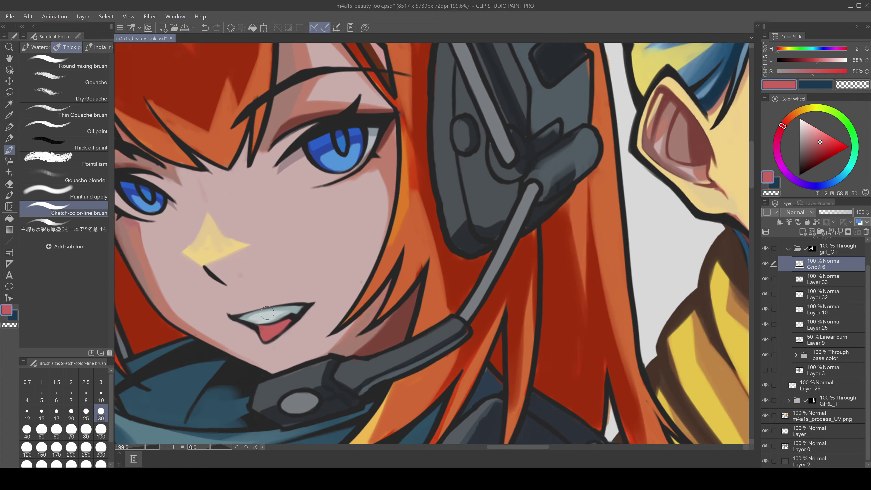
pyautogui.keyDown('alt'); pyautogui.click(232, 324); pyautogui.keyUp('alt')
pyautogui.keyDown('alt'); pyautogui.click(307, 306); pyautogui.keyUp('alt')
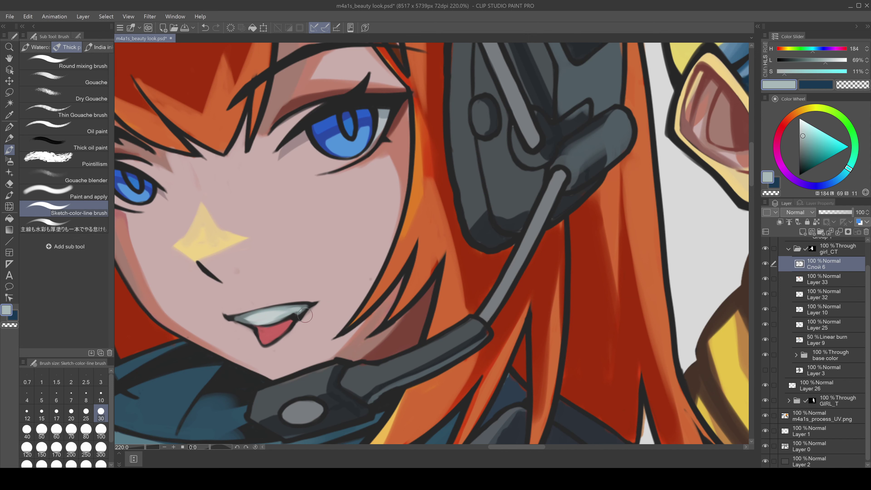
pyautogui.keyDown('alt'); pyautogui.click(233, 322); pyautogui.keyUp('alt')
pyautogui.scroll(-4, 298, 300)
pyautogui.scroll(3, 223, 285)
pyautogui.keyDown('alt'); pyautogui.click(223, 287); pyautogui.keyUp('alt')
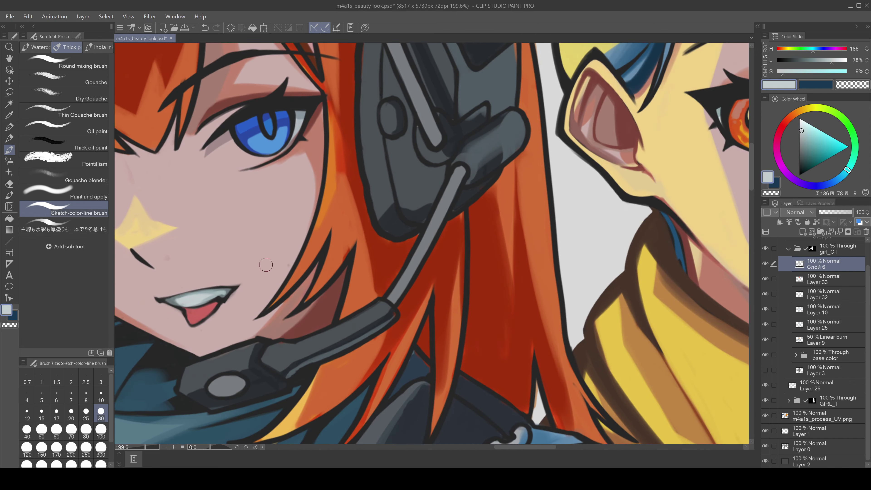
# - Shape the orange-haired girl's upper lip and add a lower-lip shadow with sampled light and muted reddish skin tones
pyautogui.scroll(-1, 222, 280)
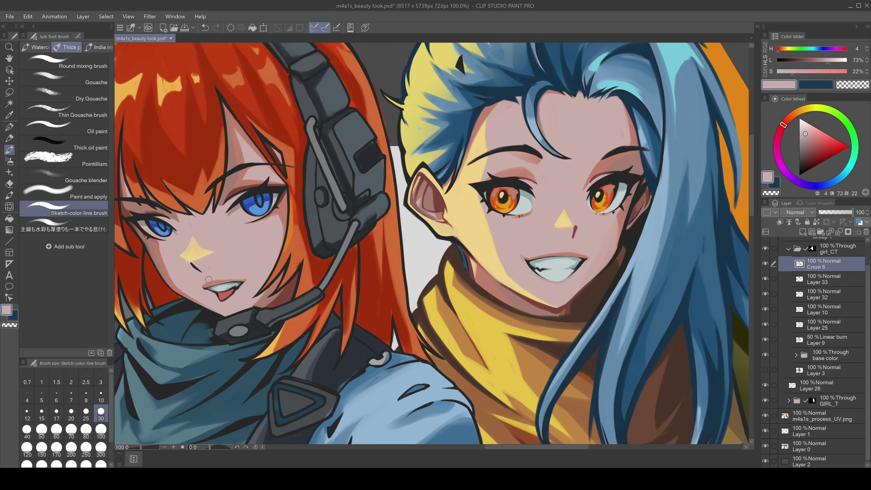
pyautogui.keyDown('alt'); pyautogui.click(243, 280); pyautogui.keyUp('alt')
pyautogui.keyDown('alt'); pyautogui.click(243, 281); pyautogui.keyUp('alt')
pyautogui.scroll(-2, 243, 281)
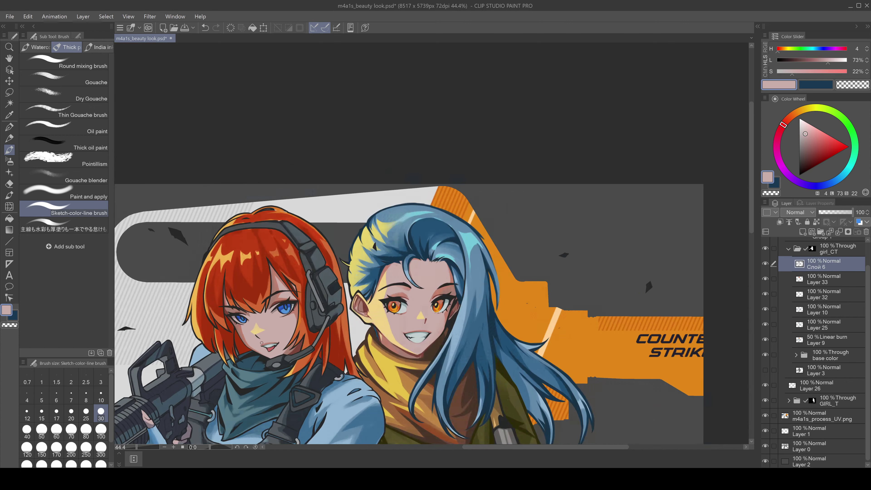
pyautogui.scroll(3, 228, 290)
pyautogui.keyDown('alt'); pyautogui.click(265, 356); pyautogui.keyUp('alt')
pyautogui.scroll(-2, 265, 356)
pyautogui.scroll(3, 275, 343)
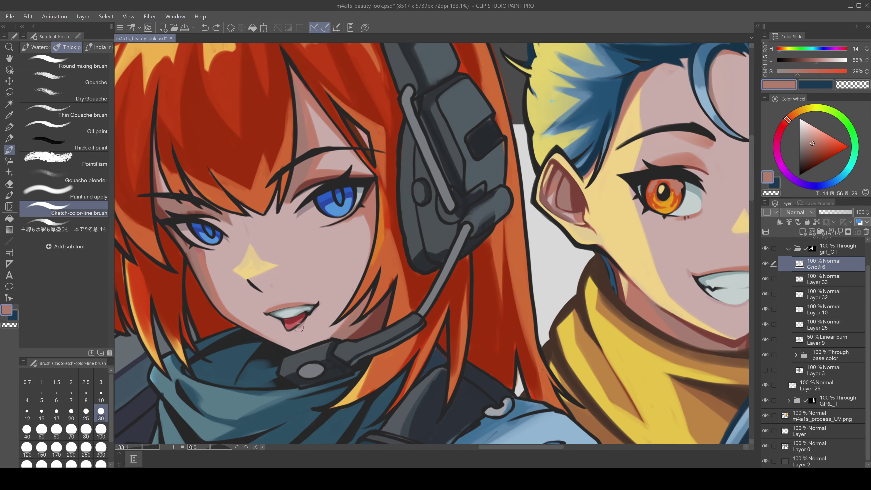
# - Shade the tongue with dark red and the far corner of the teeth with sampled grey
pyautogui.keyDown('alt'); pyautogui.click(387, 293); pyautogui.keyUp('alt')
pyautogui.scroll(-2, 387, 293)
pyautogui.scroll(3, 364, 316)
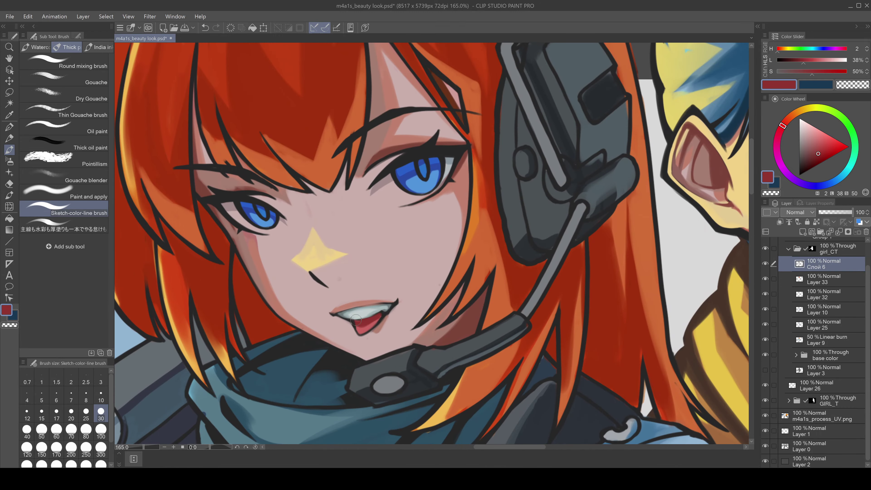
pyautogui.keyDown('alt'); pyautogui.click(357, 316); pyautogui.keyUp('alt')
pyautogui.scroll(-2, 374, 314)
pyautogui.scroll(2, 364, 314)
pyautogui.scroll(1, 343, 315)
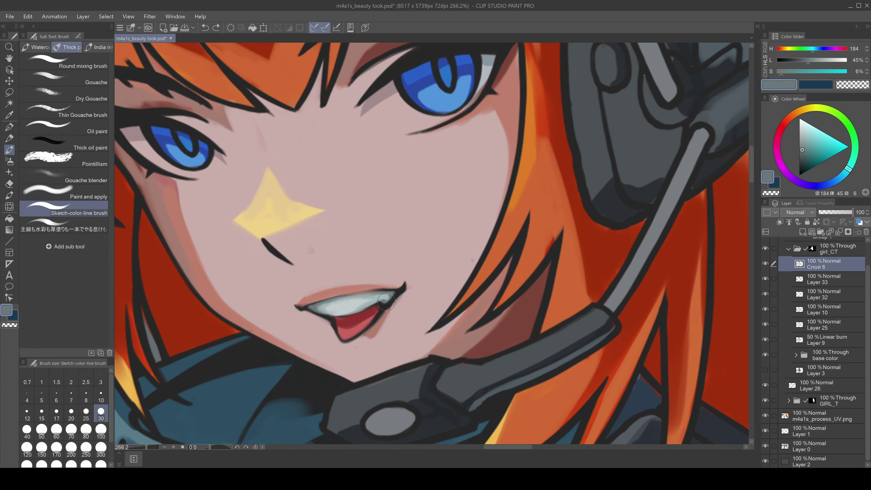
# - Refine the mouth's outline and near corner with sampled near-black
pyautogui.keyDown('alt'); pyautogui.click(335, 315); pyautogui.keyUp('alt')
pyautogui.scroll(-2, 373, 304)
pyautogui.keyDown('alt'); pyautogui.click(346, 311); pyautogui.keyUp('alt')
pyautogui.keyDown('alt'); pyautogui.click(319, 320); pyautogui.keyUp('alt')
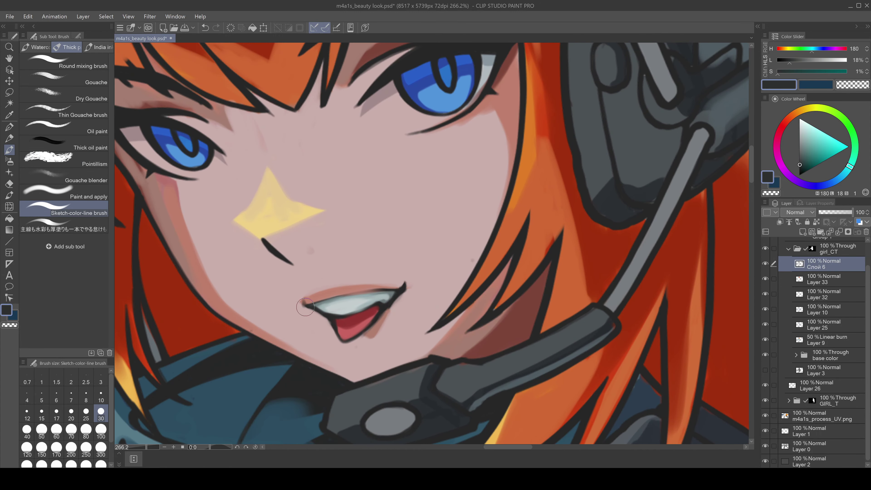
# - Switch to Layer 32 and touch up the orange-haired girl's skin shading with sampled salmon and transparent colour at brush size 100
pyautogui.keyDown('alt'); pyautogui.click(367, 148); pyautogui.keyUp('alt')
pyautogui.scroll(-2, 310, 312)
pyautogui.keyDown('ctrl'); pyautogui.keyDown('shift'); pyautogui.click(310, 312); pyautogui.keyUp('shift'); pyautogui.keyUp('ctrl')
pyautogui.keyDown('alt'); pyautogui.click(244, 241); pyautogui.keyUp('alt')
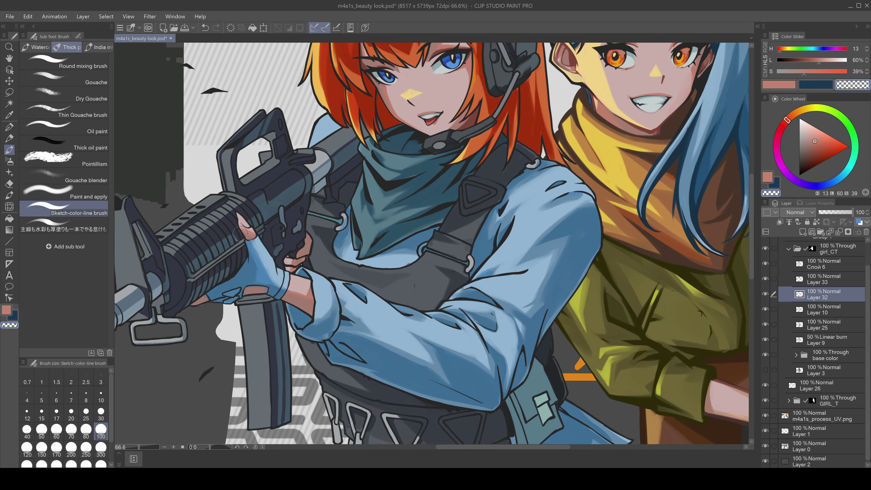
pyautogui.scroll(-3, 199, 308)
pyautogui.scroll(3, 501, 168)
pyautogui.scroll(1, 501, 168)
# - On Layer 10, paint lighter grey highlights on the headset's ear cup and microphone
pyautogui.keyDown('ctrl'); pyautogui.keyDown('shift'); pyautogui.click(413, 250); pyautogui.keyUp('shift'); pyautogui.keyUp('ctrl')
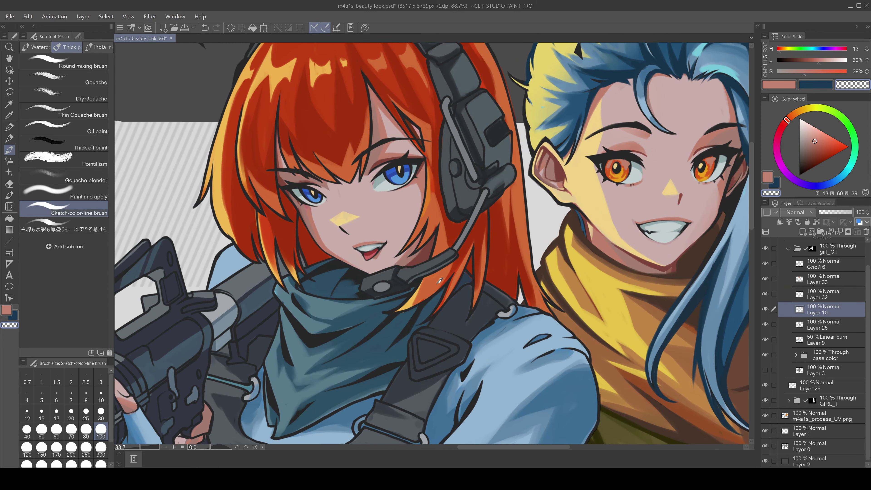
pyautogui.keyDown('alt'); pyautogui.click(413, 251); pyautogui.keyUp('alt')
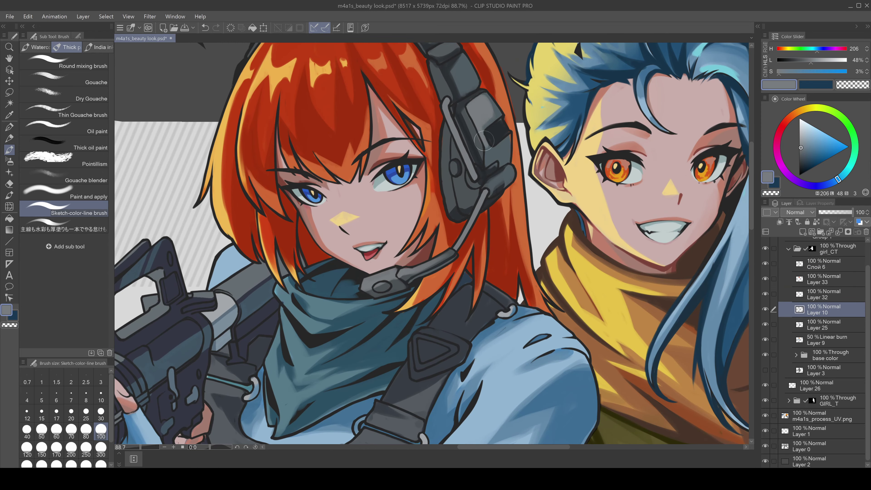
pyautogui.scroll(-1, 479, 129)
pyautogui.scroll(-3, 455, 130)
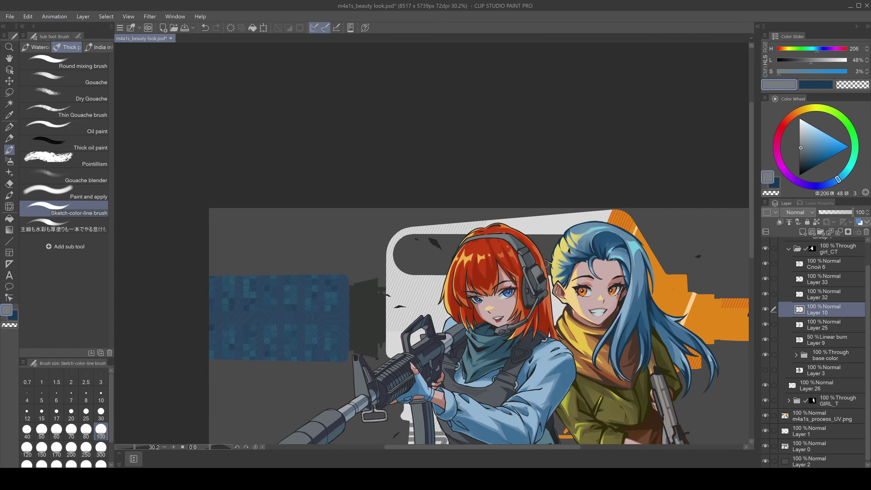
# - Add a new layer at the top of the girl_CT folder and recolour the orange hair's outline with sampled dark reddish brown at brush size 50
pyautogui.scroll(4, 534, 271)
pyautogui.keyDown('alt'); pyautogui.click(533, 271); pyautogui.keyUp('alt')
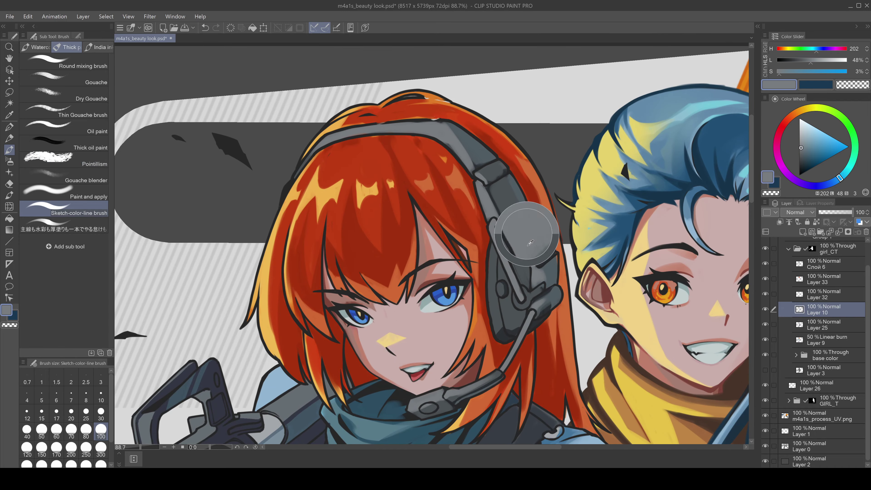
pyautogui.scroll(-2, 491, 275)
pyautogui.hotkey('ctrl', 'shift', 'n')
pyautogui.scroll(2, 576, 285)
pyautogui.keyDown('alt'); pyautogui.click(351, 202); pyautogui.keyUp('alt')
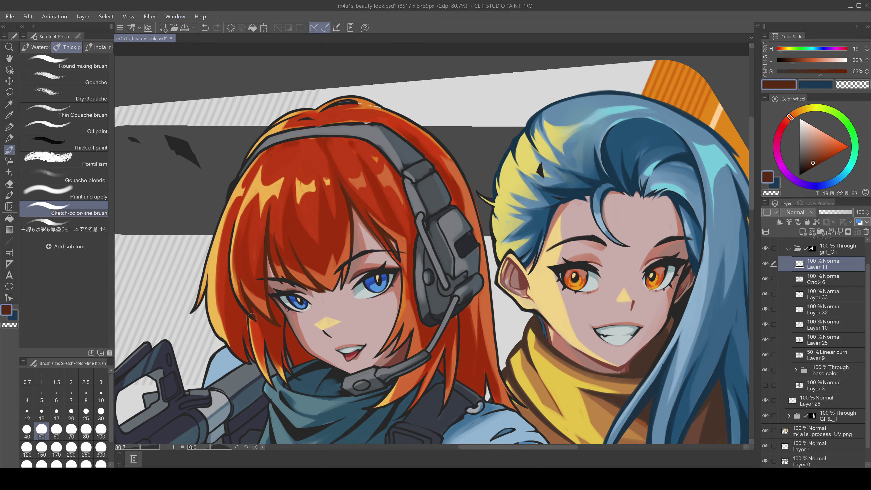
pyautogui.moveTo(253, 317); pyautogui.dragTo(255, 177)
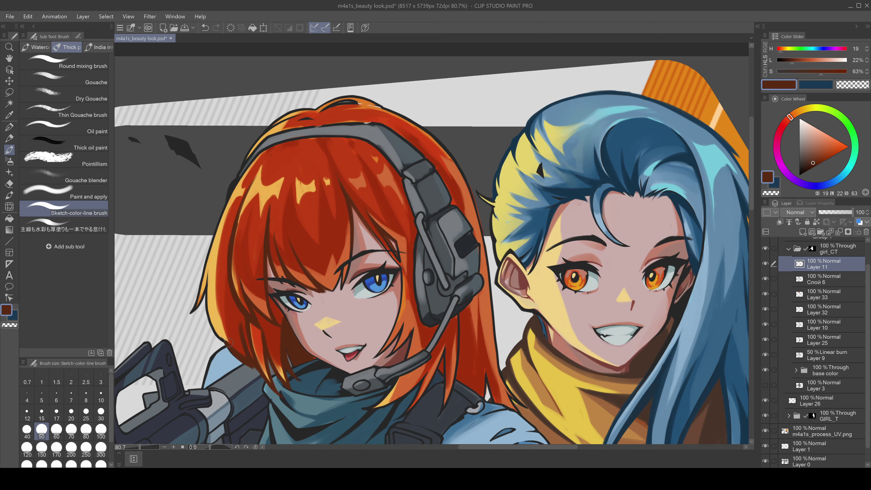
# - Move Layer 11 above the girl_CT folder and continue recolouring the orange hair's outer outline and lower strands in dark reddish brown
pyautogui.scroll(-1, 208, 307)
pyautogui.moveTo(823, 264); pyautogui.dragTo(823, 243)
pyautogui.moveTo(532, 416); pyautogui.dragTo(532, 342)
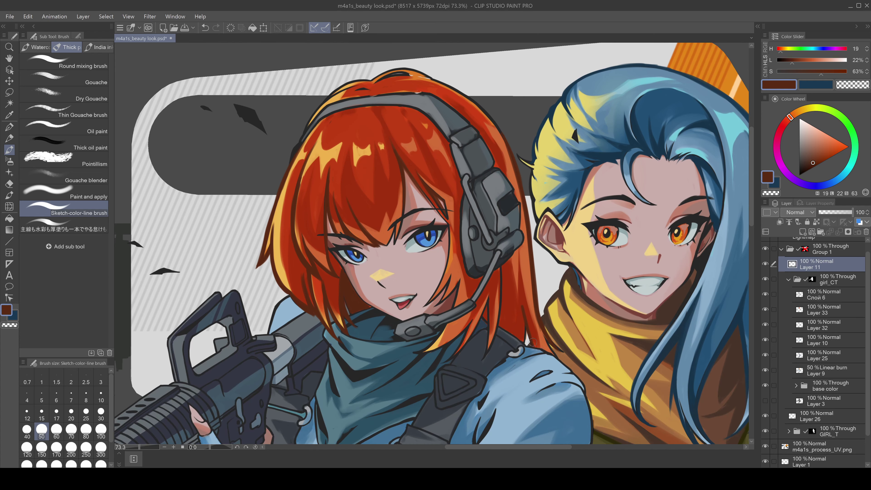
pyautogui.press('c')
pyautogui.press('c')
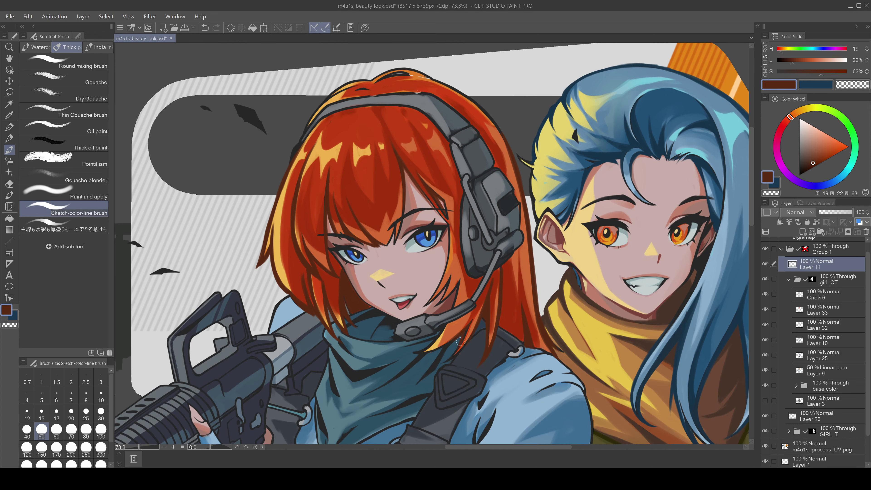
pyautogui.press('c')
pyautogui.press('c')
pyautogui.hotkey('ctrl', 'z')
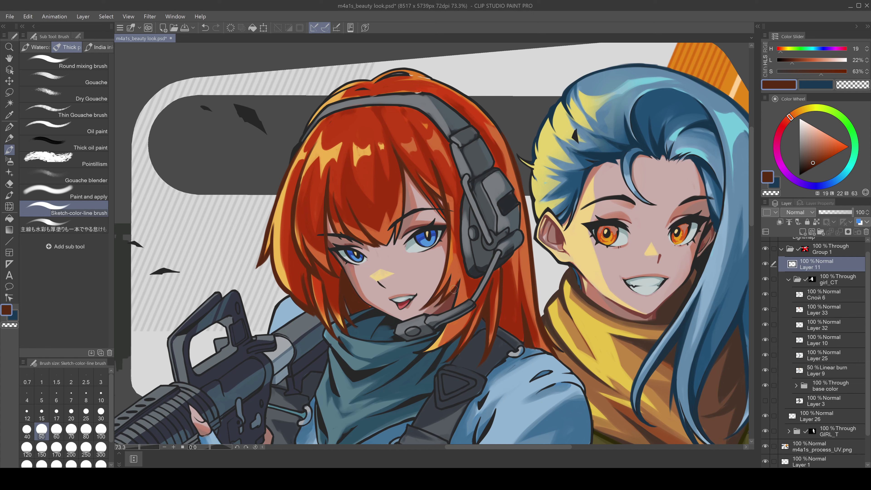
# - Recolour the orange hair's fringe lines and crown outline in dark reddish brown, cleaning up strokes with transparent colour
pyautogui.press('c')
pyautogui.press('c')
pyautogui.press('c')
pyautogui.press('c')
pyautogui.scroll(2, 453, 289)
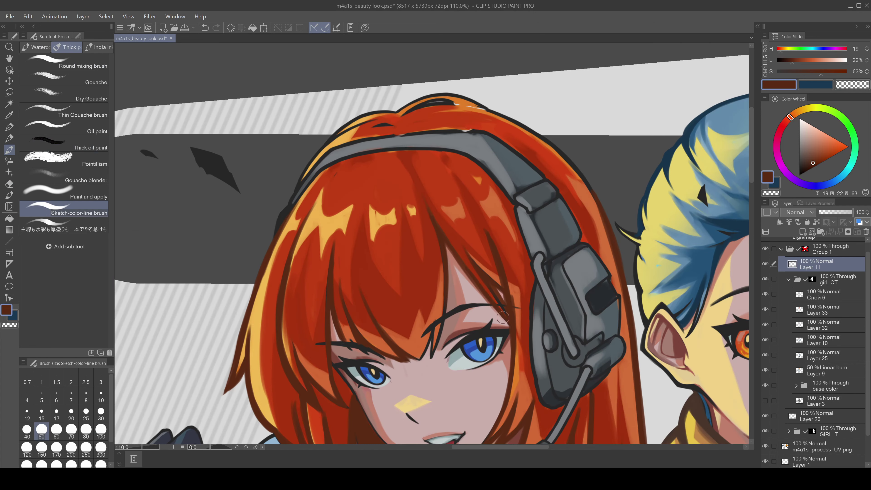
pyautogui.press('c')
pyautogui.press('c')
pyautogui.press('c')
pyautogui.scroll(-3, 498, 122)
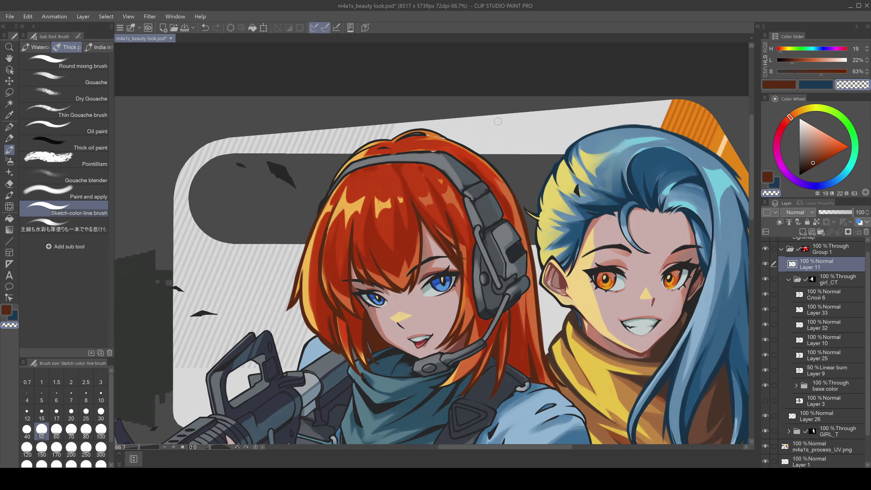
pyautogui.press('c')
pyautogui.scroll(3, 498, 121)
pyautogui.moveTo(525, 265)
pyautogui.mouseDown()
pyautogui.moveTo(408, 156)
pyautogui.moveTo(319, 149)
pyautogui.moveTo(237, 179)
pyautogui.moveTo(205, 219)
pyautogui.mouseUp()
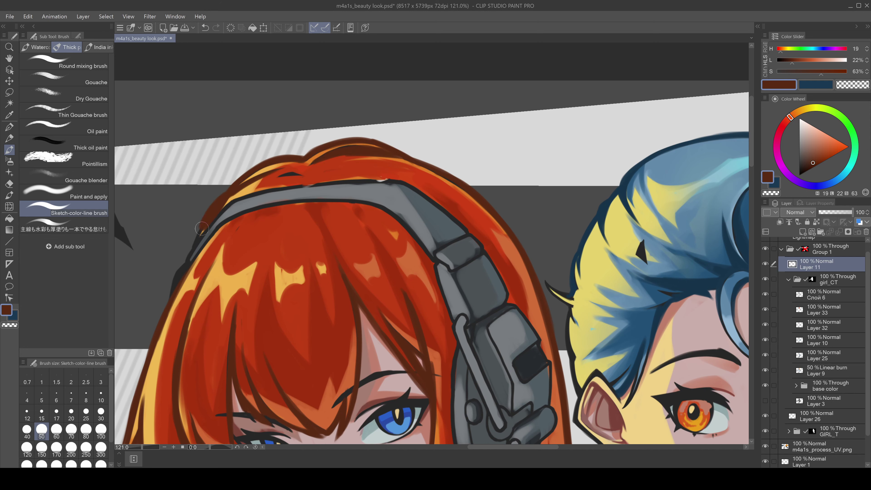
# - Recolour the orange-haired girl's shoulder and upper sleeve lines with sampled dark slate blue
pyautogui.scroll(-8, 290, 175)
pyautogui.scroll(6, 417, 266)
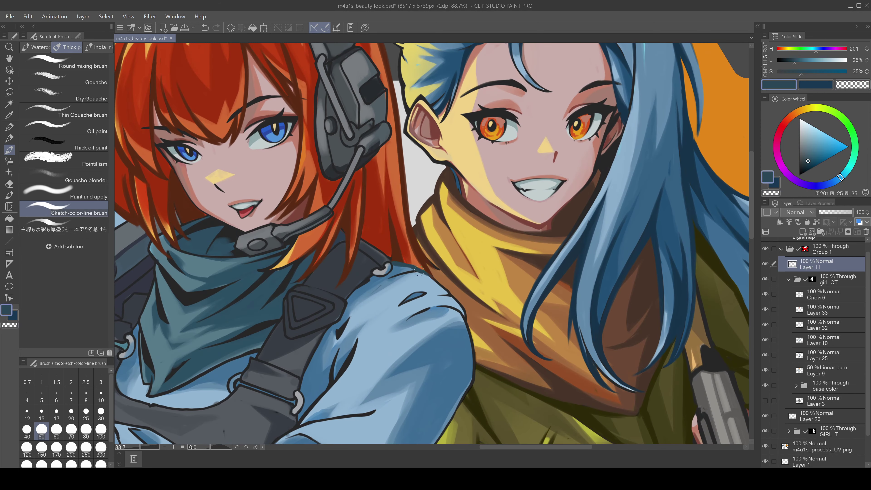
pyautogui.press('c')
pyautogui.moveTo(458, 304); pyautogui.dragTo(434, 283)
pyautogui.press('c')
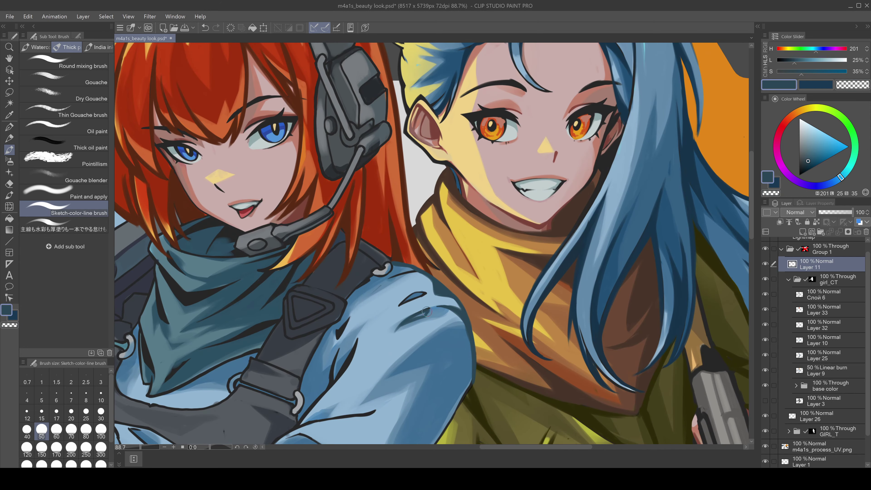
pyautogui.moveTo(397, 307)
pyautogui.mouseDown()
pyautogui.moveTo(351, 362)
pyautogui.moveTo(331, 369)
pyautogui.moveTo(301, 426)
pyautogui.mouseUp()
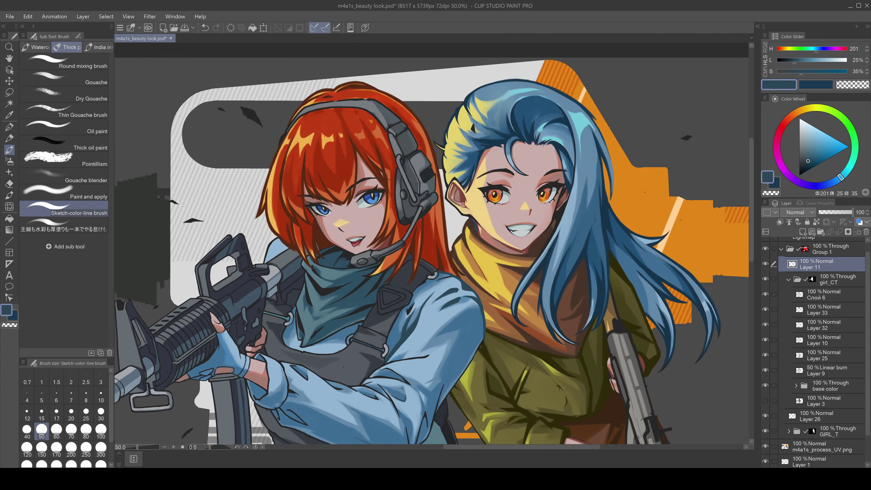
# - Recolour the forearm, cuff and elbow lines of the blue sleeve in dark slate blue, tidying them with transparent colour
pyautogui.scroll(-3, 501, 171)
pyautogui.press('e')
pyautogui.press('b')
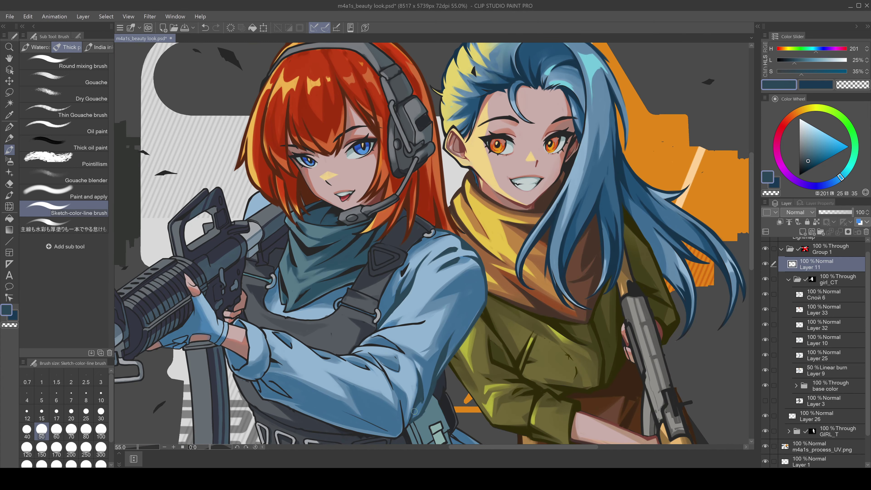
pyautogui.moveTo(480, 215); pyautogui.dragTo(481, 271)
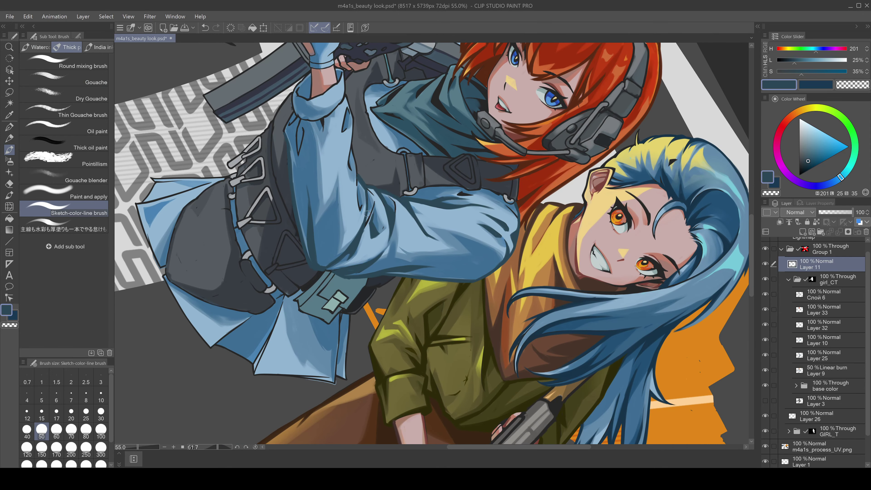
pyautogui.moveTo(359, 170); pyautogui.dragTo(358, 195)
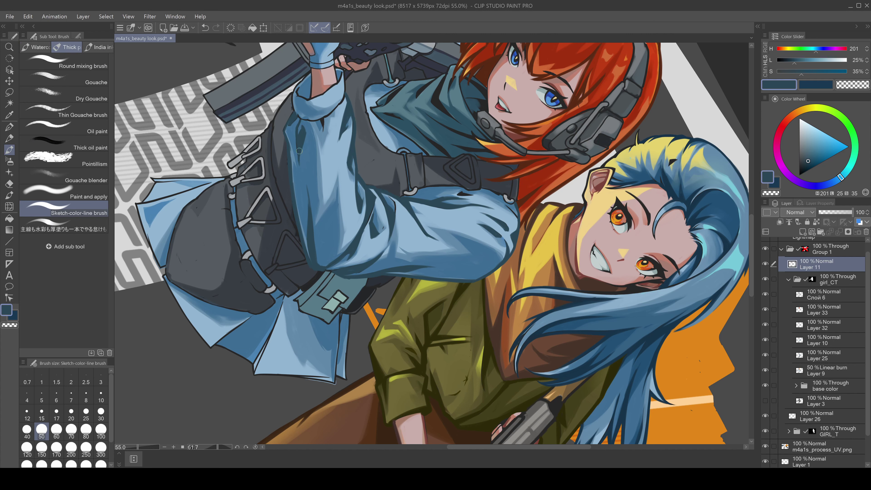
pyautogui.scroll(5, 324, 131)
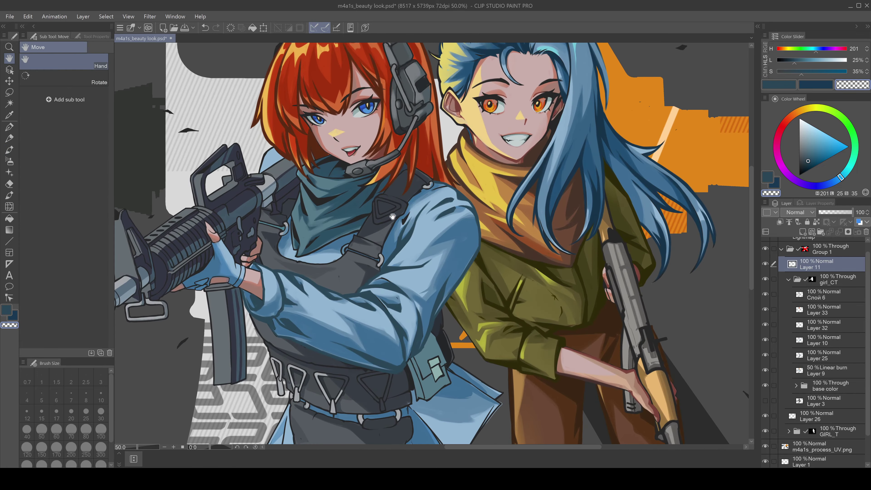
# - Switch to a darker navy blue and recolour the outlines of the coat tails beside and below the belt pouch
pyautogui.press('g')
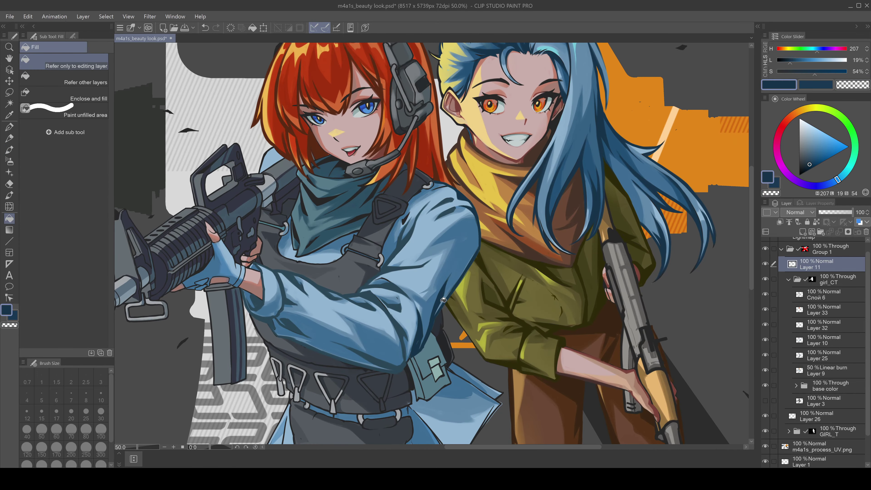
pyautogui.press('b')
pyautogui.hotkey('ctrl', '0')
pyautogui.scroll(5, 424, 296)
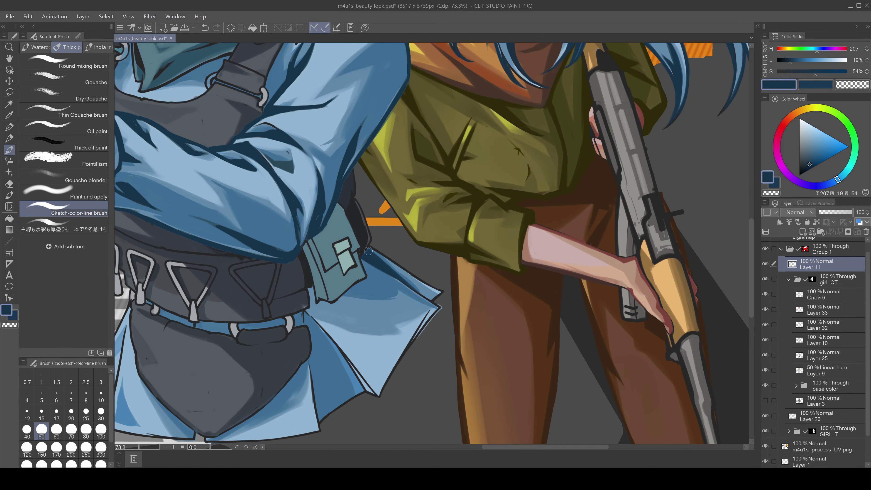
pyautogui.moveTo(440, 297); pyautogui.dragTo(386, 379)
pyautogui.moveTo(312, 319)
pyautogui.mouseDown()
pyautogui.moveTo(350, 363)
pyautogui.moveTo(319, 420)
pyautogui.mouseUp()
pyautogui.hotkey('ctrl', '0')
# - Recolour the remaining coat tail outlines and fold lines on the rifle side in navy blue
pyautogui.scroll(5, 398, 422)
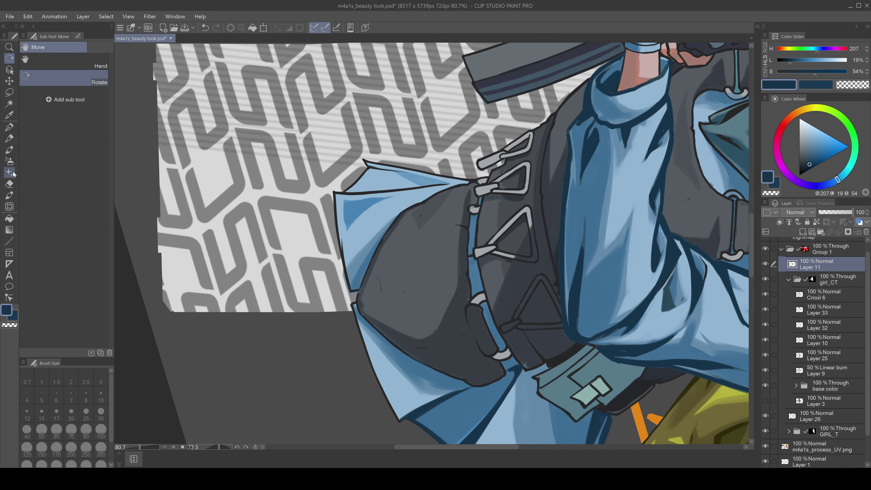
pyautogui.moveTo(370, 276); pyautogui.dragTo(377, 240)
pyautogui.moveTo(343, 196)
pyautogui.mouseDown()
pyautogui.moveTo(355, 295)
pyautogui.moveTo(376, 218)
pyautogui.mouseUp()
pyautogui.moveTo(338, 294); pyautogui.dragTo(376, 194)
pyautogui.press('c')
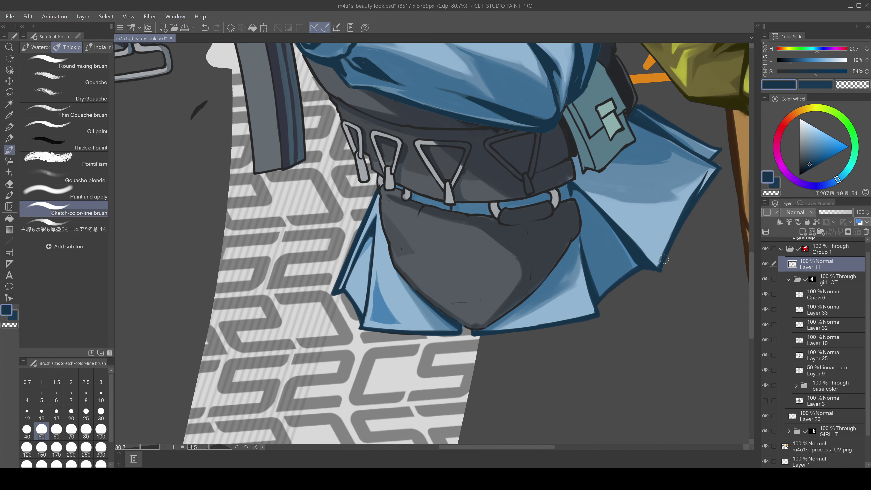
pyautogui.press('c')
# - Recolour the tactical vest's chest and neckline outlines with sampled blackish navy
pyautogui.scroll(-5, 432, 240)
pyautogui.scroll(5, 443, 128)
pyautogui.keyDown('alt'); pyautogui.click(495, 247); pyautogui.keyUp('alt')
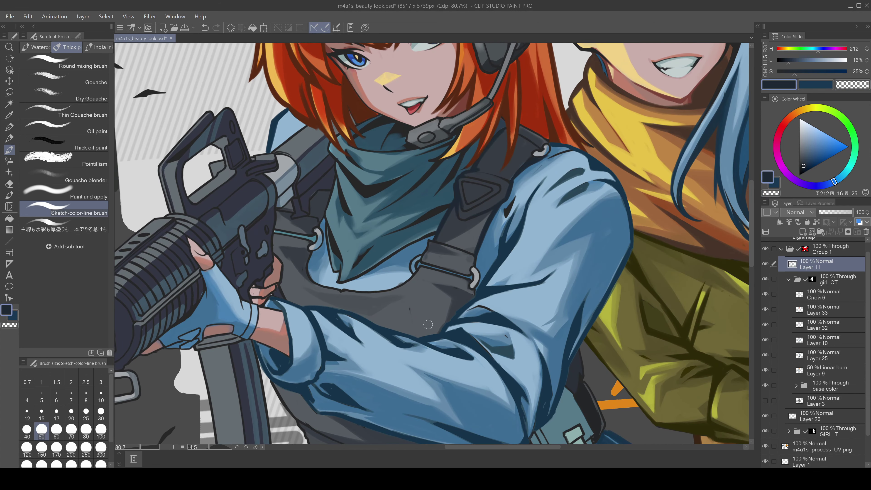
pyautogui.moveTo(412, 369); pyautogui.dragTo(429, 297)
pyautogui.moveTo(388, 245); pyautogui.dragTo(338, 159)
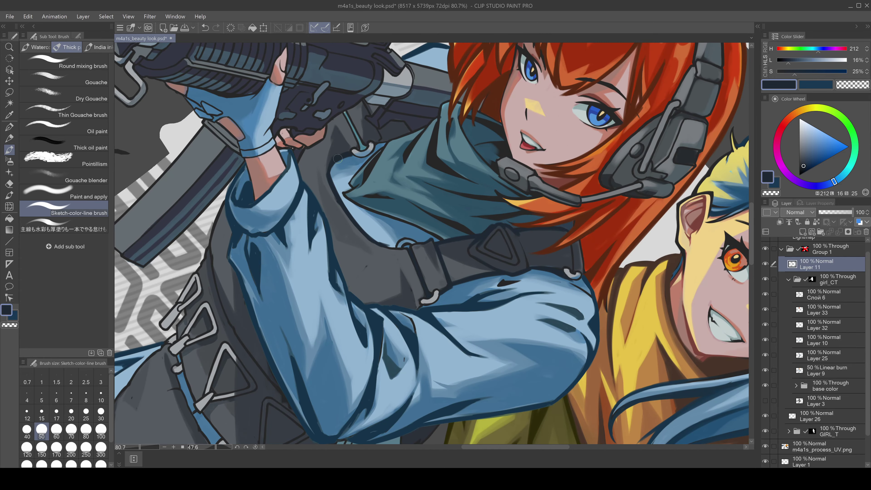
pyautogui.scroll(-5, 428, 302)
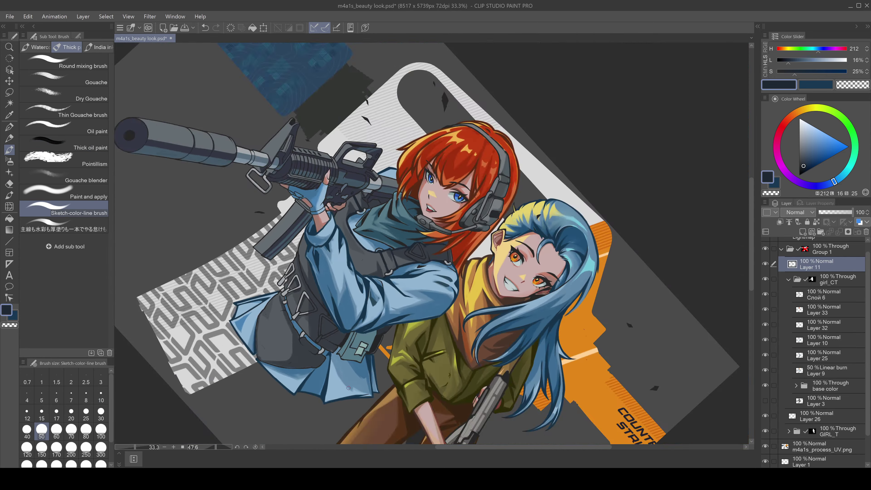
pyautogui.scroll(4, 397, 325)
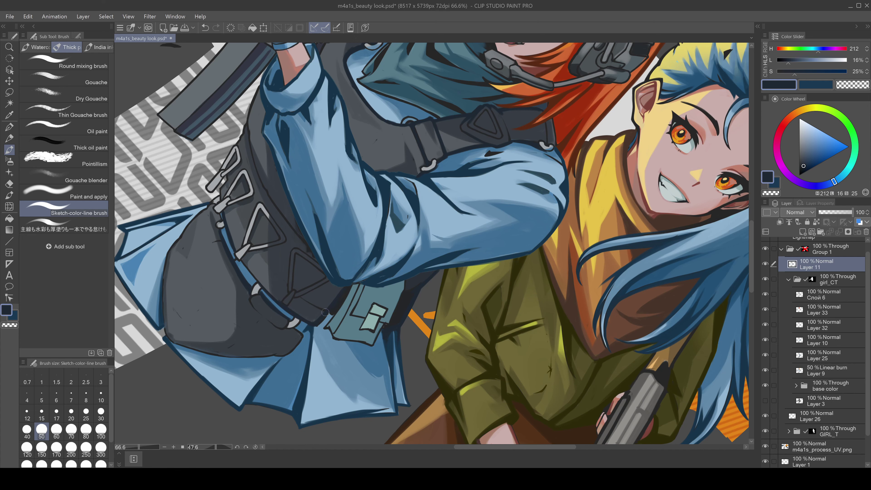
# - Recolour the vest's back edge, shoulder strap and buckle outlines in blackish navy
pyautogui.moveTo(247, 131); pyautogui.dragTo(274, 202)
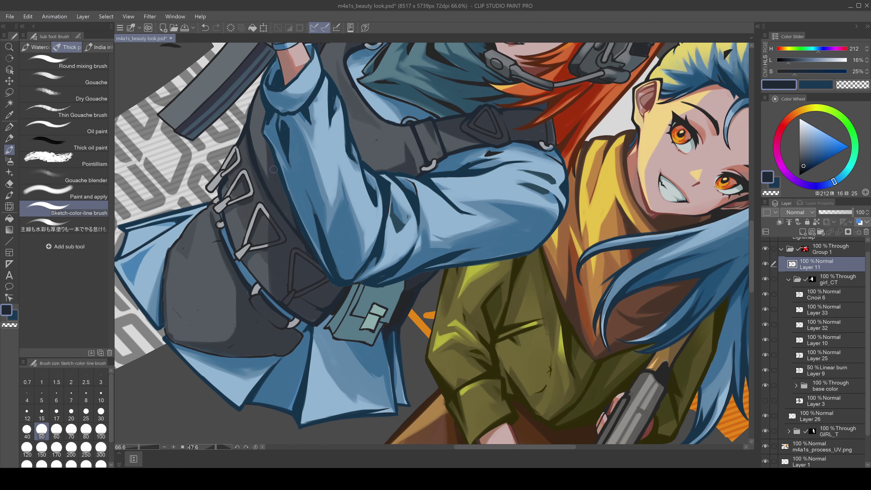
pyautogui.scroll(2, 274, 169)
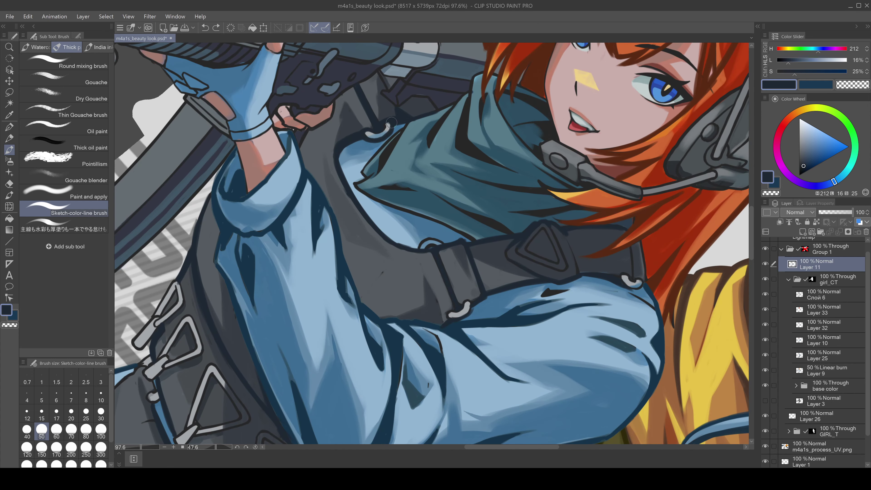
pyautogui.hotkey('ctrl', '0')
pyautogui.scroll(5, 431, 291)
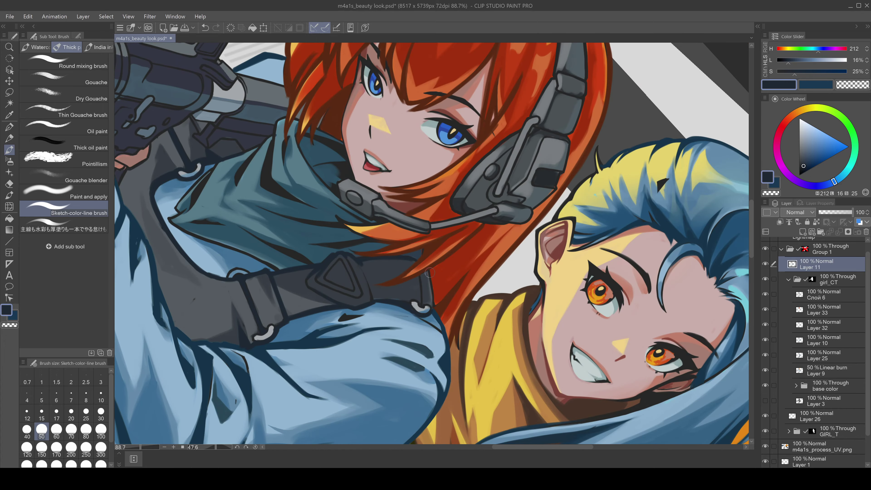
pyautogui.hotkey('ctrl', '0')
pyautogui.scroll(4, 263, 236)
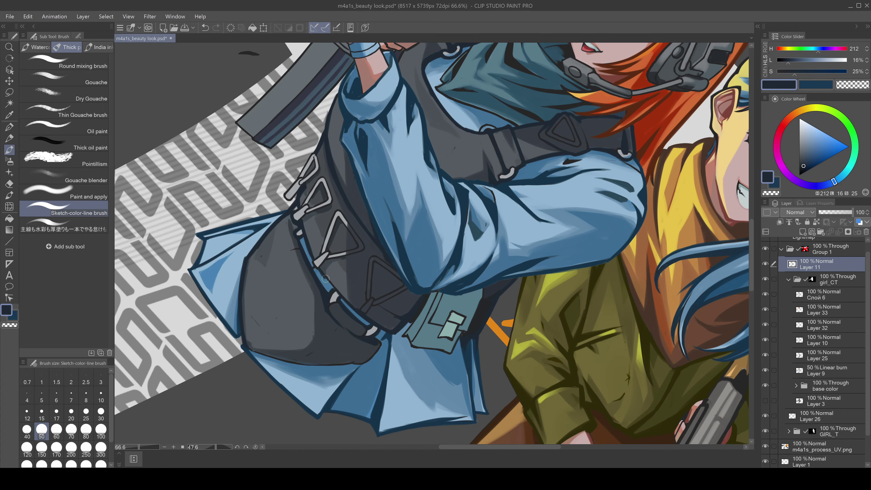
# - Recolour the vest's waist webbing and belt pouch outlines in blackish navy, cleaning up with transparent colour
pyautogui.moveTo(507, 294); pyautogui.dragTo(467, 322)
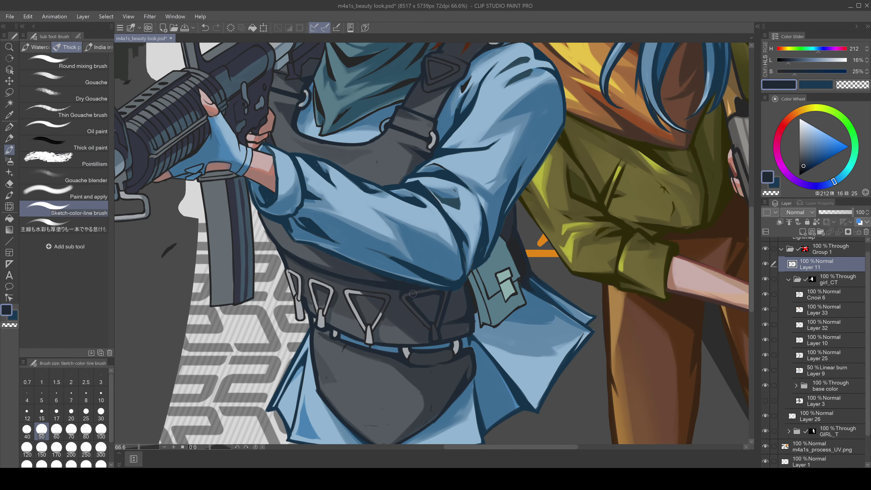
pyautogui.hotkey('ctrl', '0')
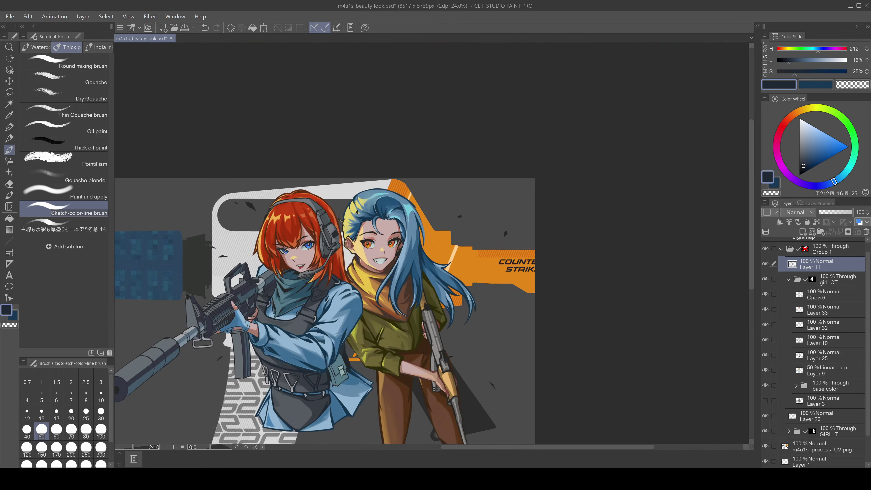
pyautogui.scroll(6, 297, 338)
pyautogui.hotkey('ctrl', '0')
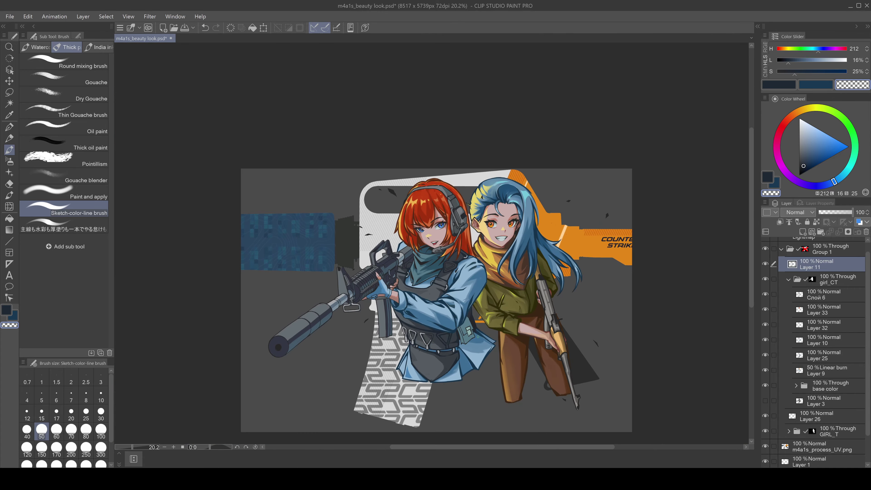
pyautogui.scroll(4, 400, 339)
pyautogui.keyDown('alt'); pyautogui.click(523, 313); pyautogui.keyUp('alt')
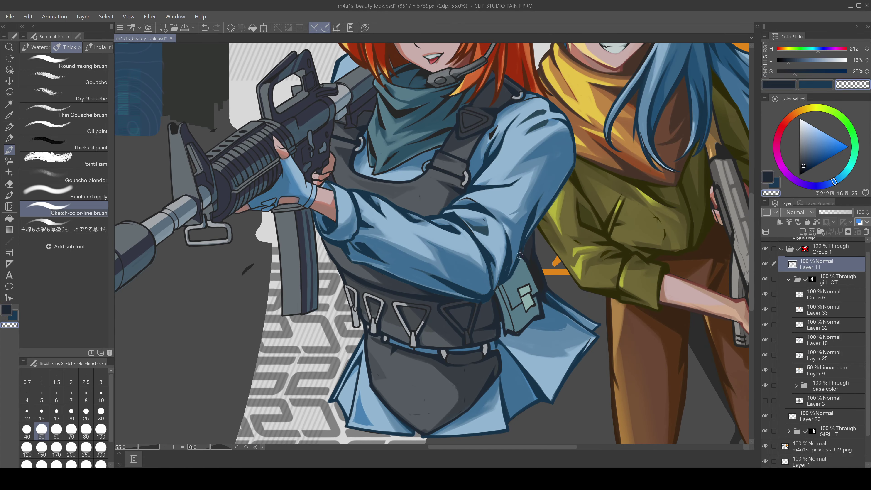
pyautogui.scroll(3, 492, 293)
pyautogui.hotkey('ctrl', '0')
# - Recolour the teal scarf's outline and black fold lines with sampled blackish navy
pyautogui.scroll(3, 391, 247)
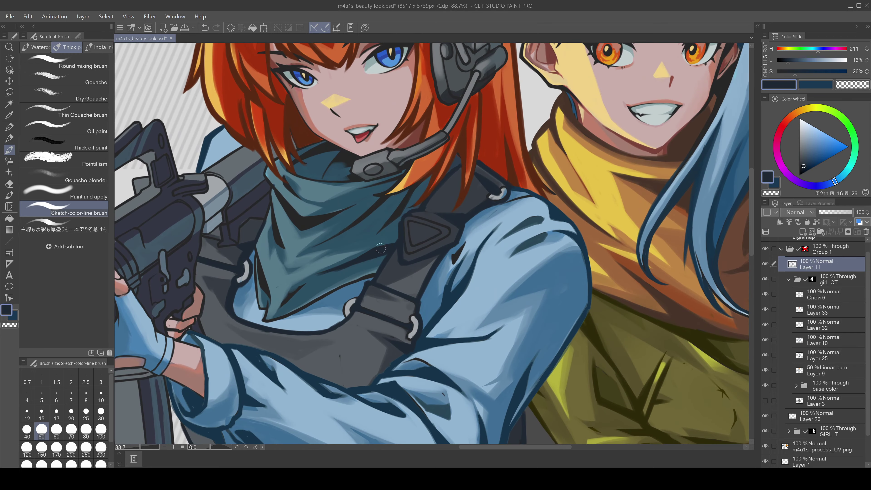
pyautogui.keyDown('alt'); pyautogui.click(370, 207); pyautogui.keyUp('alt')
pyautogui.moveTo(370, 207); pyautogui.dragTo(338, 232)
pyautogui.moveTo(368, 189); pyautogui.dragTo(351, 191)
pyautogui.moveTo(391, 182); pyautogui.dragTo(374, 187)
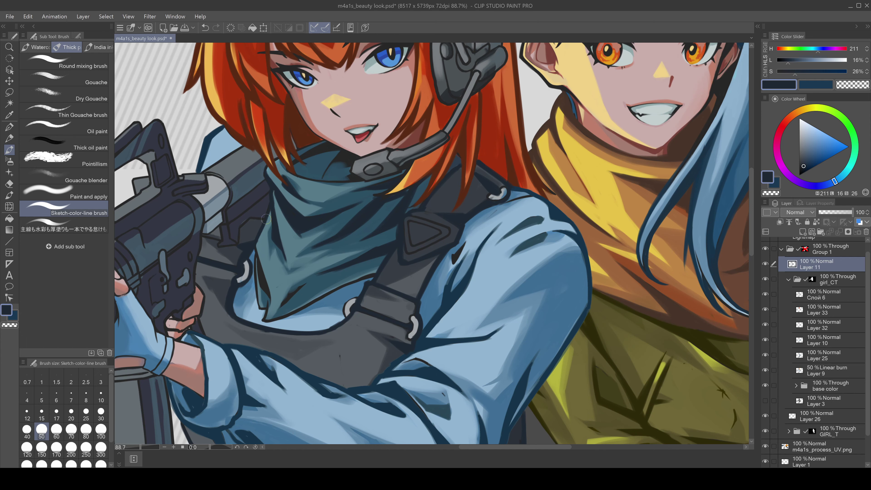
pyautogui.moveTo(341, 155)
pyautogui.mouseDown()
pyautogui.moveTo(333, 179)
pyautogui.moveTo(312, 178)
pyautogui.mouseUp()
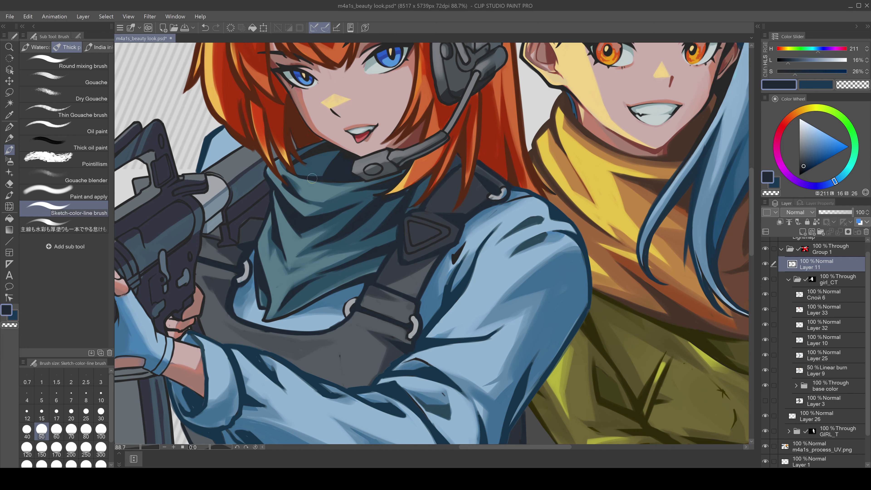
# - Recolour the headset ear cup's black outlines with sampled dark grey-blue
pyautogui.scroll(-6, 539, 311)
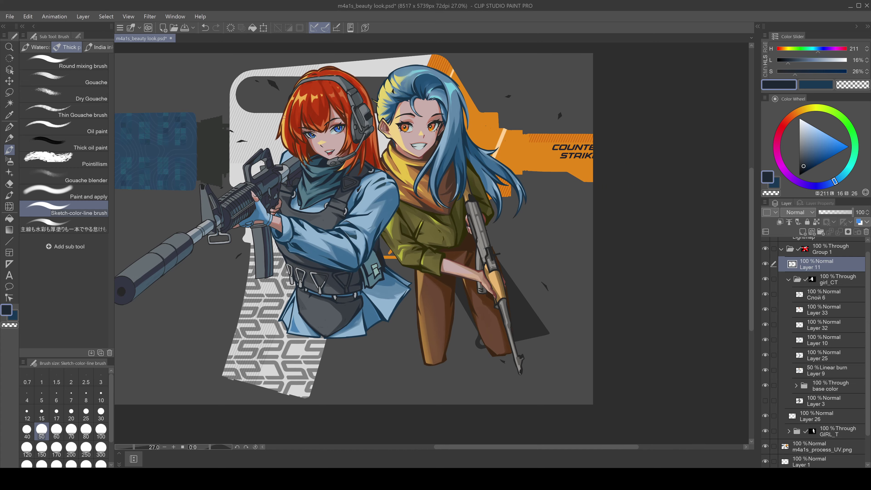
pyautogui.scroll(5, 318, 91)
pyautogui.keyDown('alt'); pyautogui.click(440, 236); pyautogui.keyUp('alt')
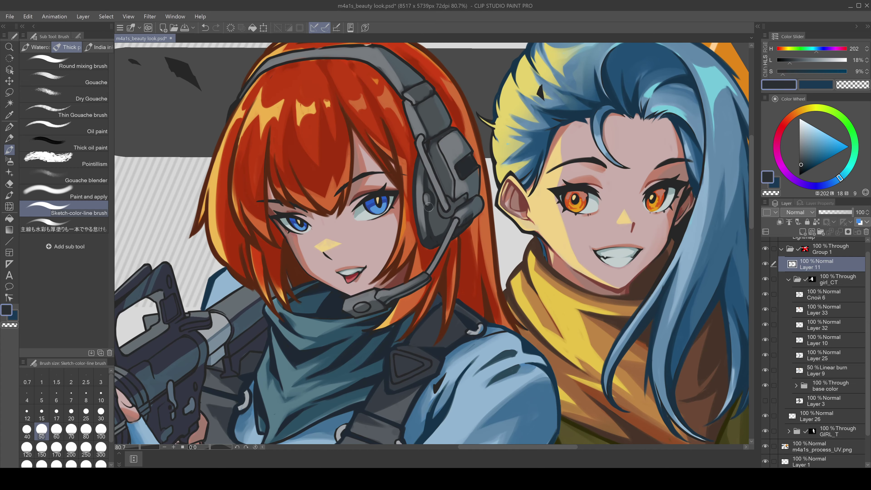
pyautogui.keyDown('alt'); pyautogui.click(433, 148); pyautogui.keyUp('alt')
pyautogui.keyDown('alt'); pyautogui.click(467, 156); pyautogui.keyUp('alt')
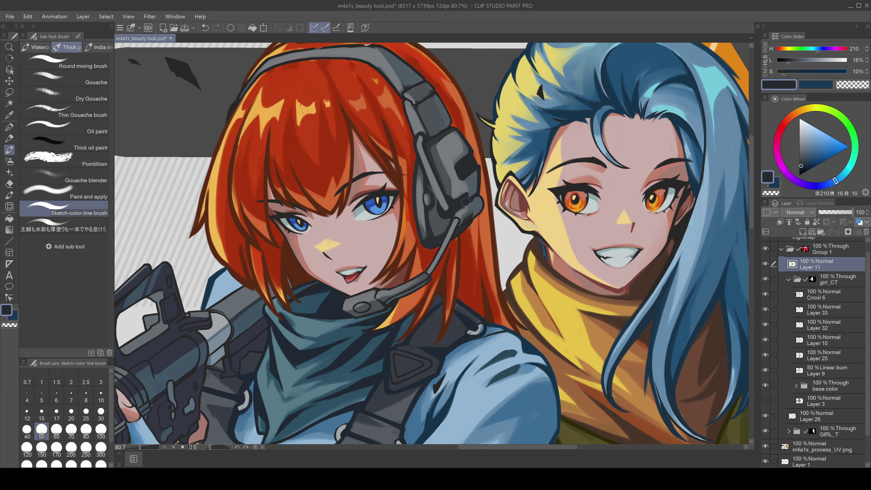
pyautogui.scroll(-5, 473, 215)
pyautogui.scroll(5, 418, 256)
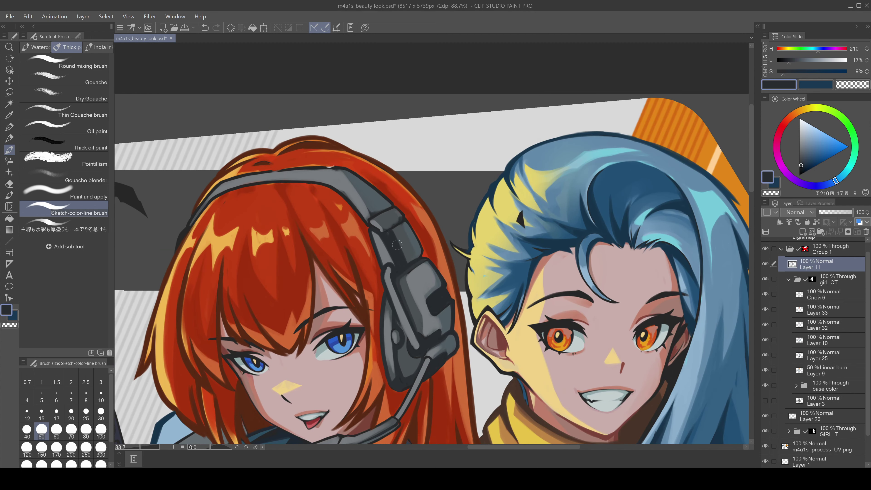
# - Recolour the headset's headband, hinge and microphone arm outlines in dark grey-blue
pyautogui.keyDown('alt'); pyautogui.click(418, 255); pyautogui.keyUp('alt')
pyautogui.keyDown('alt'); pyautogui.click(351, 173); pyautogui.keyUp('alt')
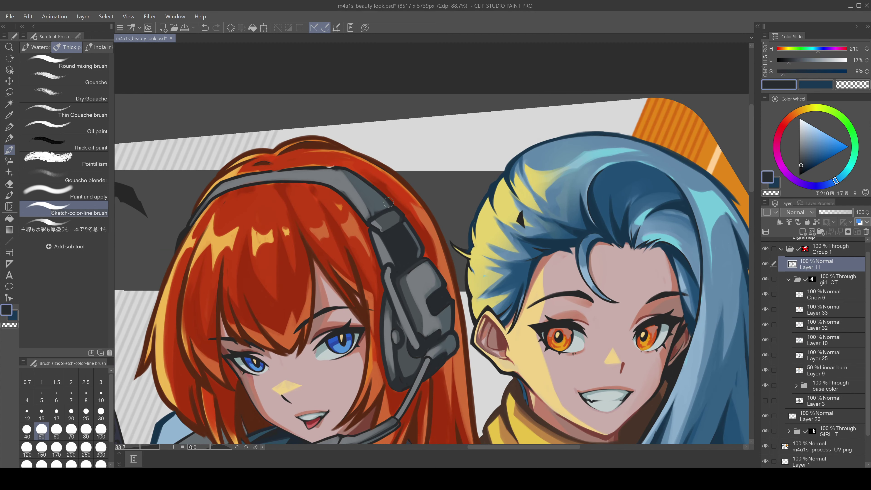
pyautogui.moveTo(360, 217); pyautogui.dragTo(451, 231)
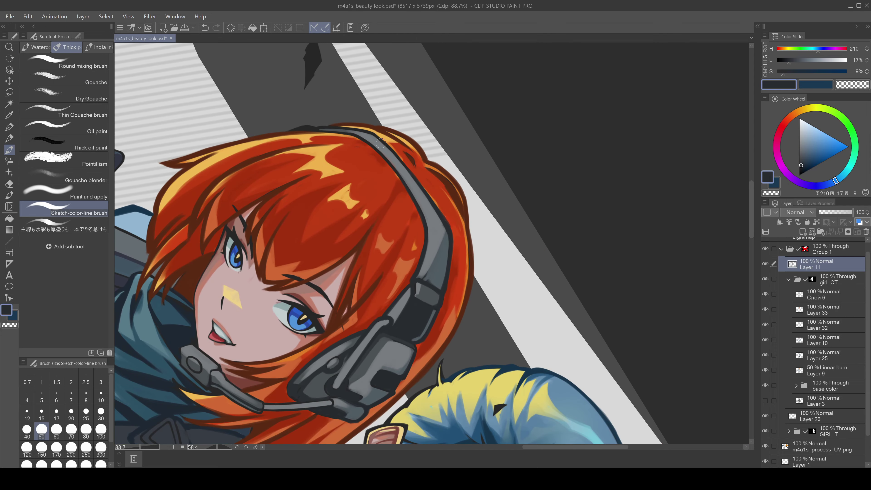
pyautogui.scroll(1, 340, 219)
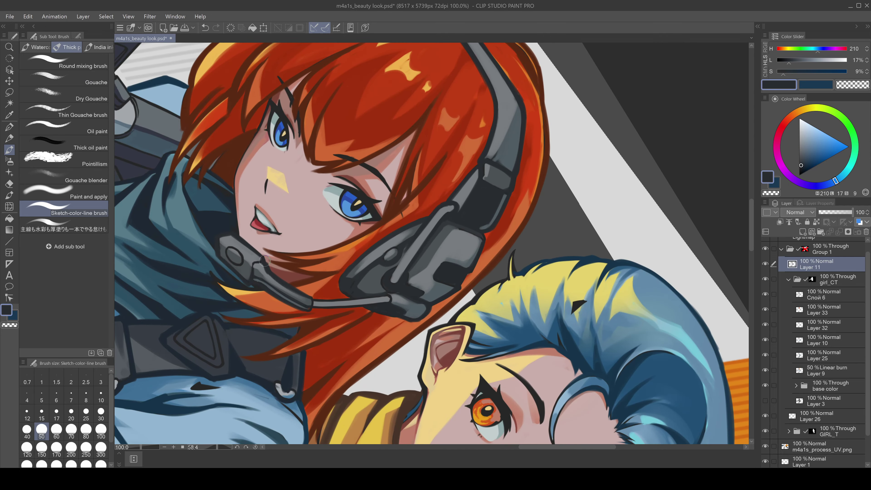
pyautogui.moveTo(264, 261); pyautogui.dragTo(502, 278)
pyautogui.keyDown('alt'); pyautogui.click(488, 279); pyautogui.keyUp('alt')
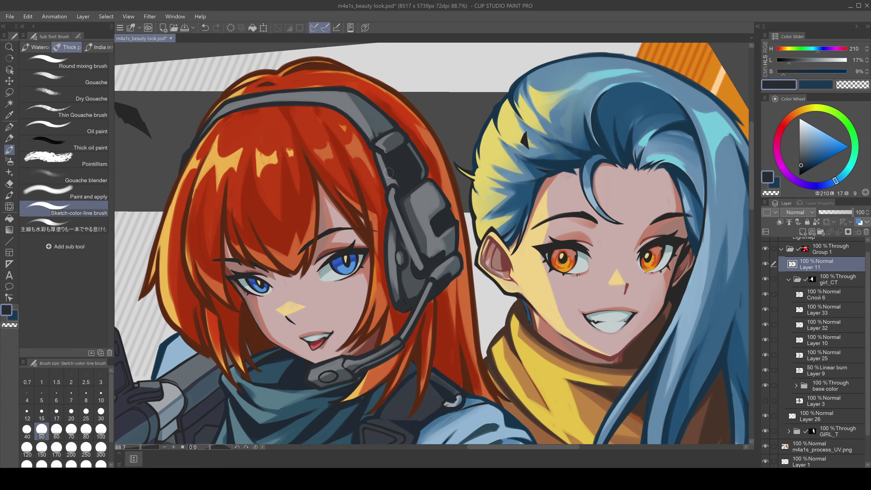
# - Touch up the headset's ear cup and microphone arm with sampled mid and light greys, restoring edges in dark grey-blue
pyautogui.keyDown('alt'); pyautogui.click(389, 170); pyautogui.keyUp('alt')
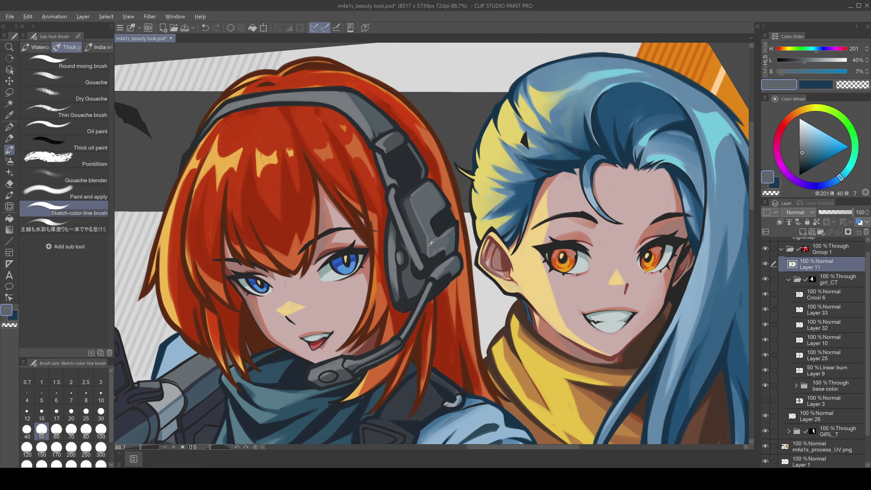
pyautogui.moveTo(415, 234); pyautogui.dragTo(408, 206)
pyautogui.keyDown('alt'); pyautogui.click(416, 275); pyautogui.keyUp('alt')
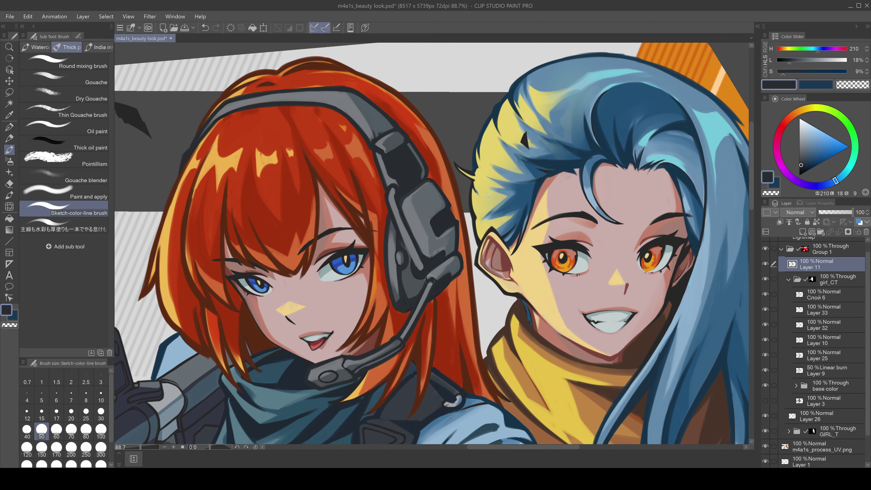
pyautogui.keyDown('alt'); pyautogui.click(401, 306); pyautogui.keyUp('alt')
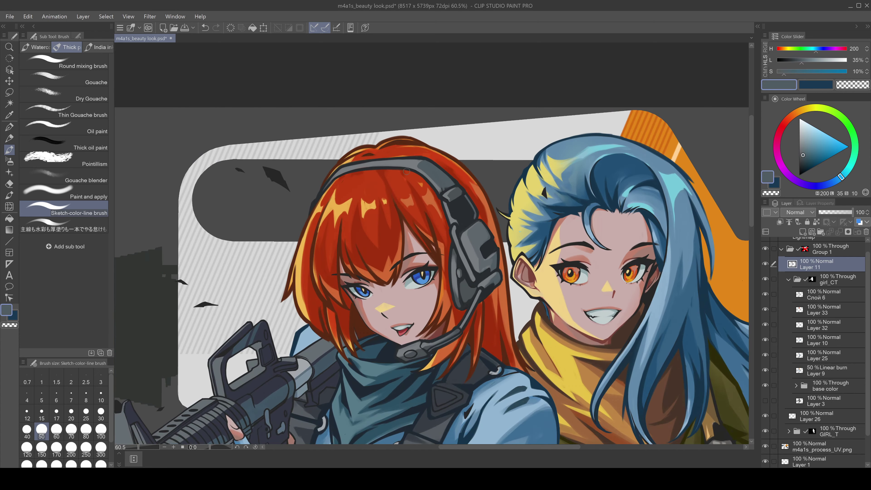
pyautogui.keyDown('alt'); pyautogui.click(462, 256); pyautogui.keyUp('alt')
pyautogui.moveTo(461, 256); pyautogui.dragTo(463, 225)
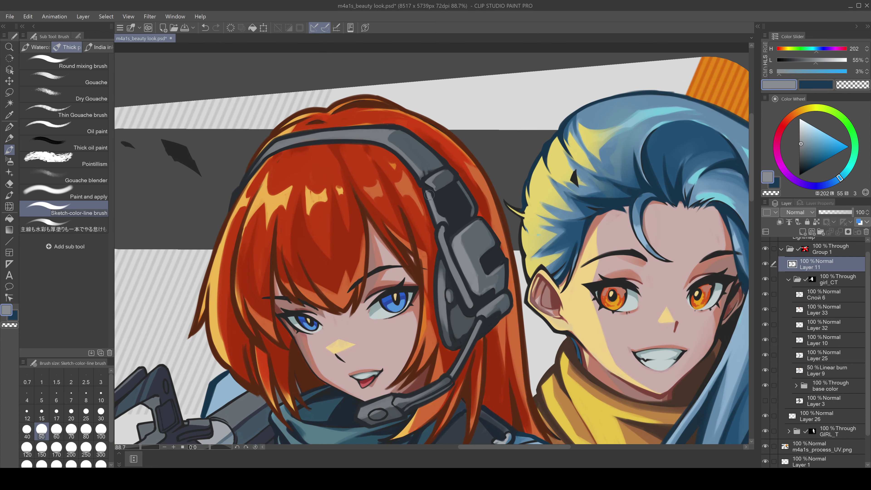
pyautogui.moveTo(362, 409)
pyautogui.mouseDown()
pyautogui.moveTo(416, 397)
pyautogui.moveTo(453, 368)
pyautogui.mouseUp()
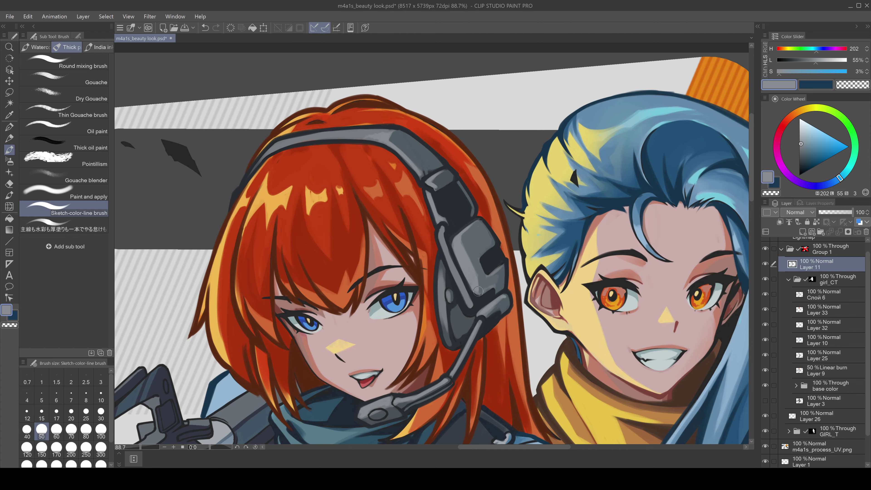
pyautogui.moveTo(463, 230)
pyautogui.mouseDown()
pyautogui.moveTo(442, 305)
pyautogui.moveTo(444, 342)
pyautogui.mouseUp()
# - Recolour the orange-haired girl's nose line with sampled dark red
pyautogui.scroll(-5, 408, 218)
pyautogui.scroll(4, 408, 218)
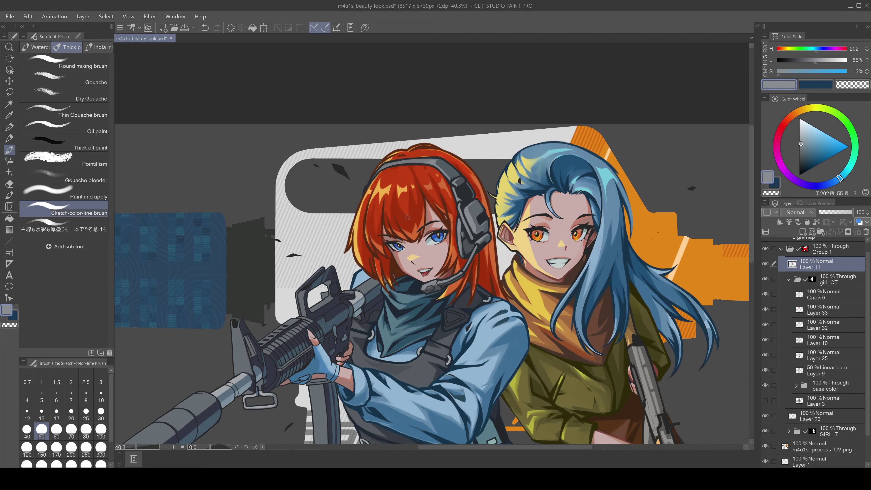
pyautogui.moveTo(407, 218); pyautogui.dragTo(498, 171)
pyautogui.scroll(4, 429, 206)
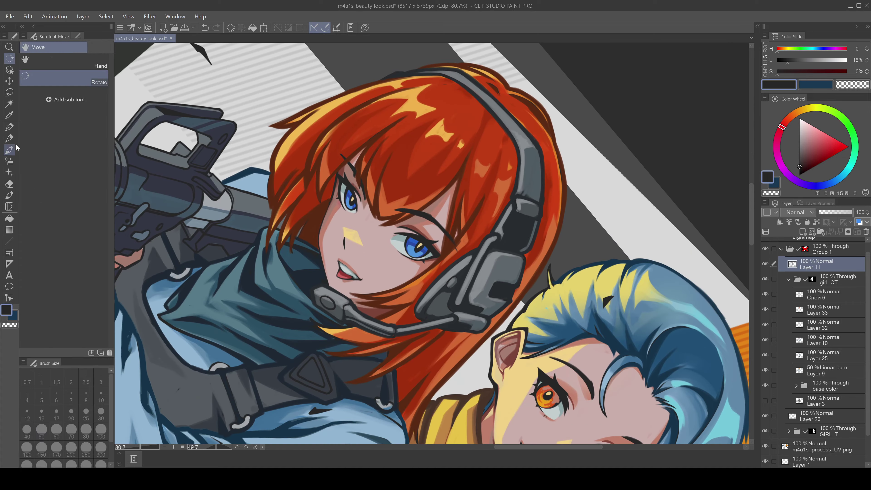
pyautogui.hotkey('ctrl', '@')
pyautogui.keyDown('alt'); pyautogui.click(666, 293); pyautogui.keyUp('alt')
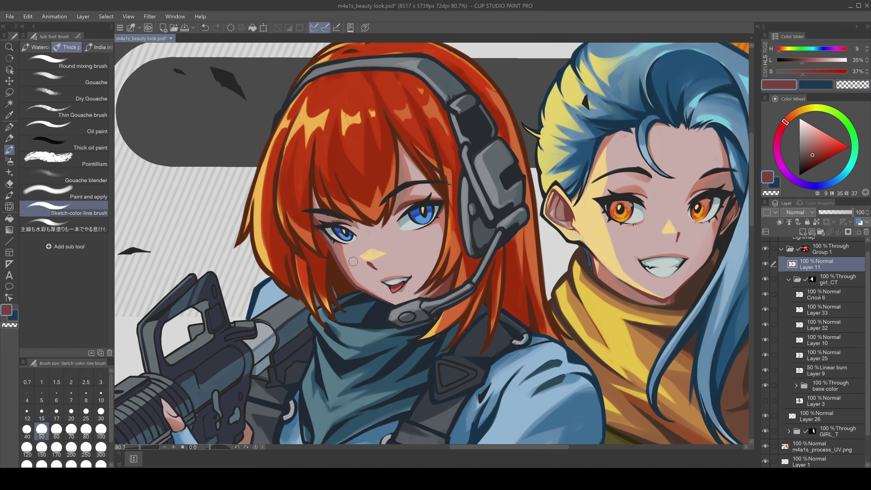
pyautogui.scroll(2, 412, 206)
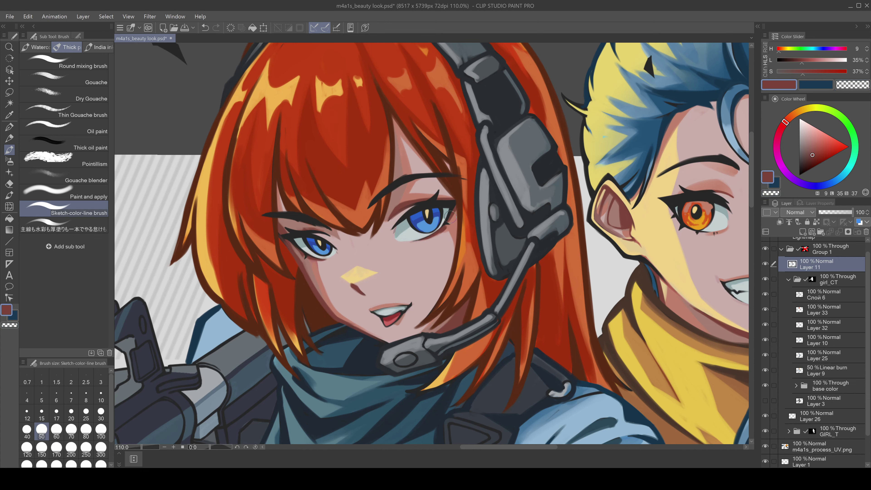
# - Refine the orange-haired girl's eyelashes in sampled near-black, trimming with transparent colour and reducing the brush size to 30
pyautogui.keyDown('alt'); pyautogui.click(414, 206); pyautogui.keyUp('alt')
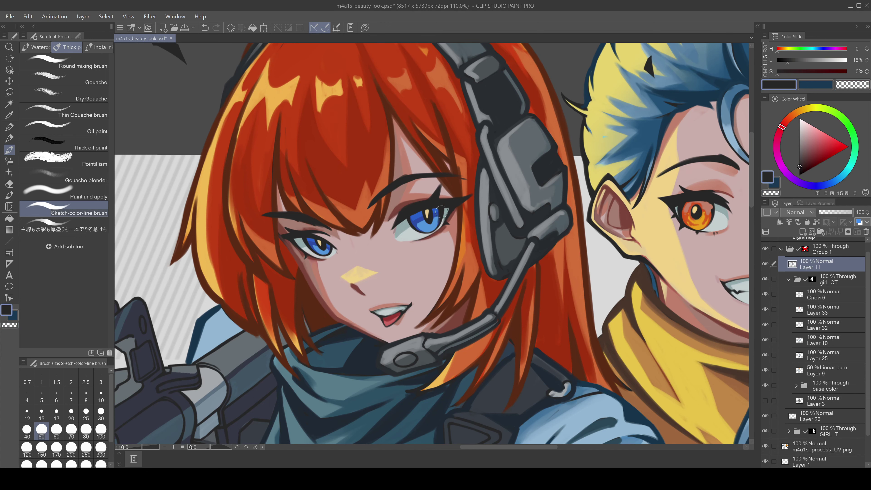
pyautogui.scroll(-5, 480, 213)
pyautogui.scroll(6, 550, 195)
pyautogui.hotkey('ctrl', 'z')
pyautogui.press('e')
pyautogui.press('b')
pyautogui.moveTo(441, 221); pyautogui.dragTo(402, 264)
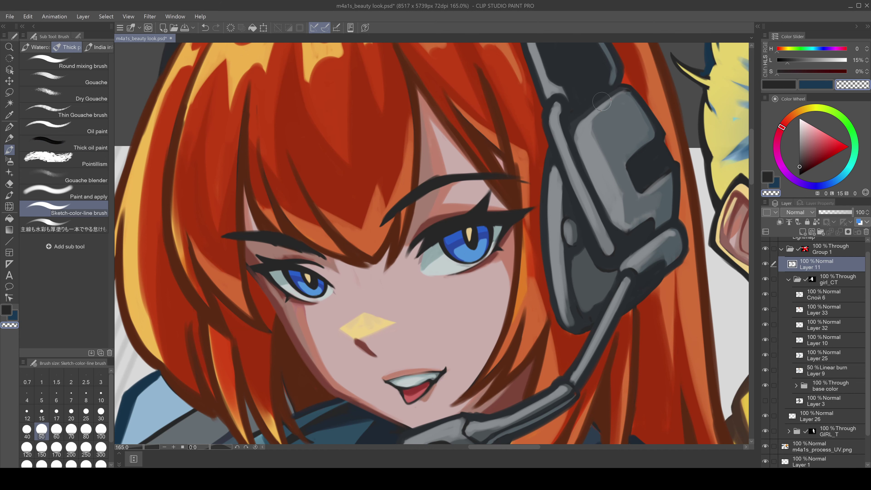
pyautogui.scroll(-1, 362, 318)
pyautogui.press('[')
pyautogui.press('[')
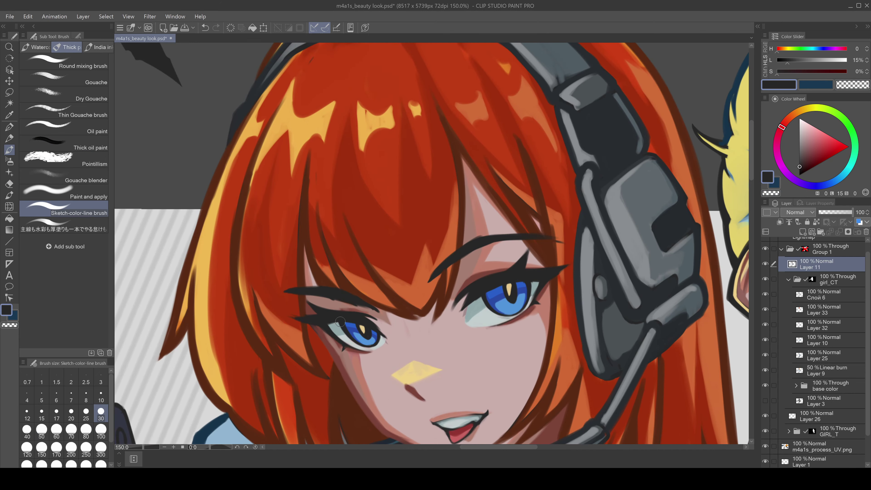
# - Touch up the metal ring on the vest's shoulder strap with sampled light grey
pyautogui.scroll(-5, 531, 285)
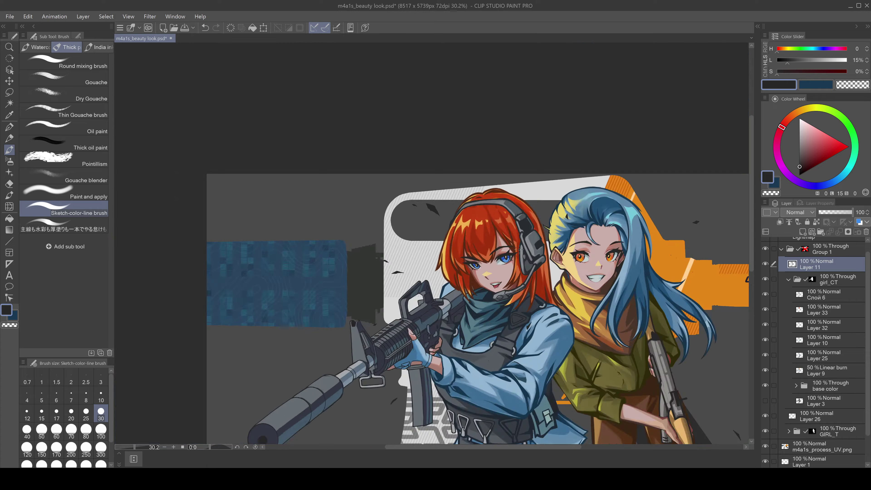
pyautogui.scroll(6, 464, 307)
pyautogui.scroll(-5, 414, 330)
pyautogui.scroll(4, 435, 252)
pyautogui.keyDown('alt'); pyautogui.click(435, 251); pyautogui.keyUp('alt')
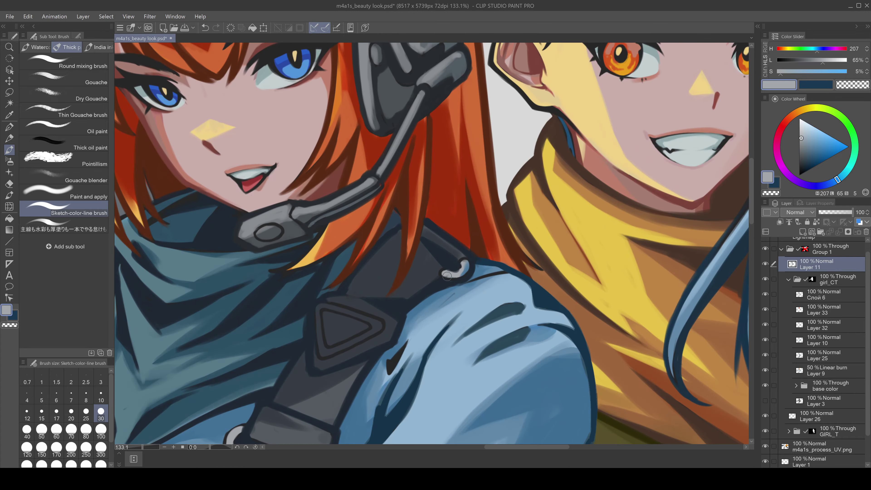
pyautogui.moveTo(444, 274); pyautogui.dragTo(456, 263)
pyautogui.scroll(-1, 435, 252)
pyautogui.scroll(-5, 221, 326)
pyautogui.scroll(5, 206, 344)
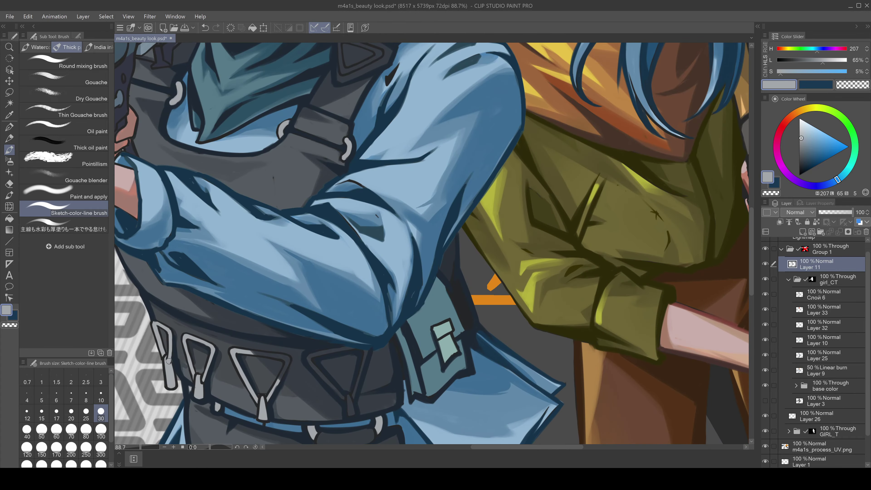
# - Recolour the outlines of the belt carabiners and the vest's waist in sampled blackish navy at brush size 50
pyautogui.keyDown('alt'); pyautogui.click(169, 358); pyautogui.keyUp('alt')
pyautogui.press(']')
pyautogui.press(']')
pyautogui.moveTo(173, 391); pyautogui.dragTo(161, 320)
pyautogui.moveTo(184, 336); pyautogui.dragTo(197, 374)
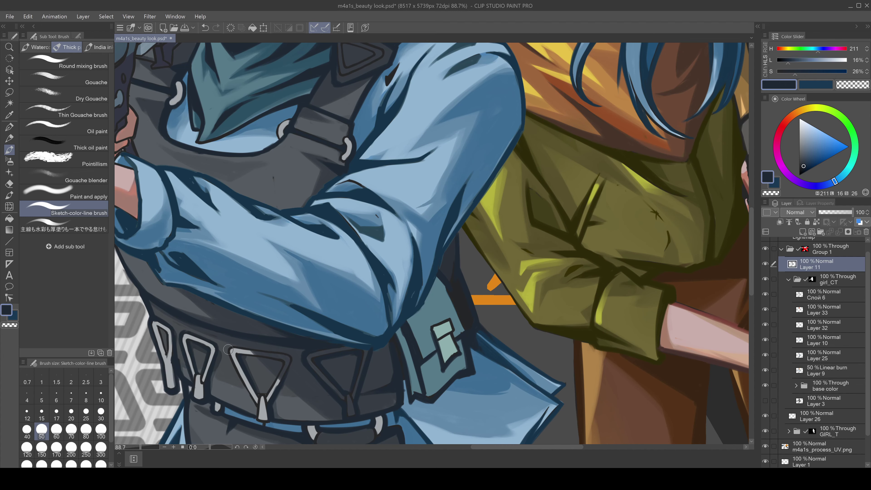
pyautogui.scroll(-5, 240, 360)
pyautogui.scroll(5, 343, 241)
pyautogui.moveTo(398, 336); pyautogui.dragTo(439, 275)
pyautogui.moveTo(319, 315); pyautogui.dragTo(330, 268)
pyautogui.scroll(-5, 377, 325)
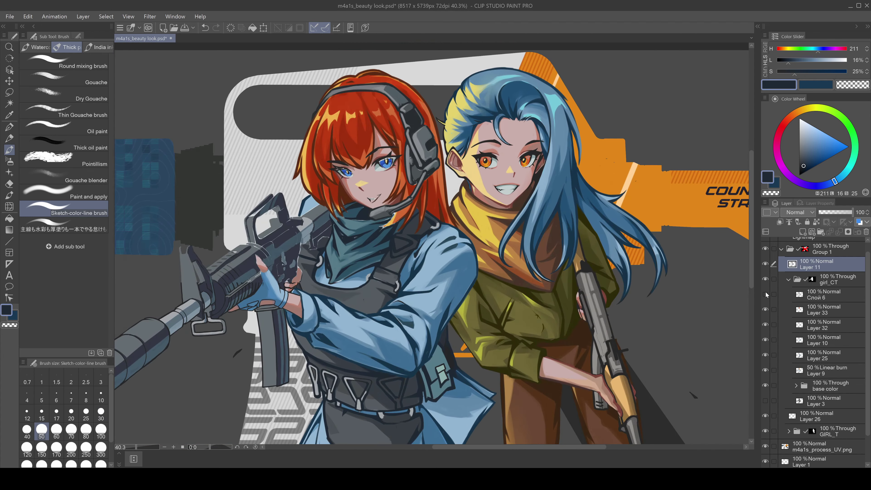
# - Recolour the black outlines of the front hand's glove and the sleeve cuff with sampled dark blue
pyautogui.scroll(3, 411, 336)
pyautogui.keyDown('ctrl'); pyautogui.keyDown('shift'); pyautogui.click(422, 340); pyautogui.keyUp('shift'); pyautogui.keyUp('ctrl')
pyautogui.keyDown('ctrl'); pyautogui.keyDown('shift'); pyautogui.click(243, 378); pyautogui.keyUp('shift'); pyautogui.keyUp('ctrl')
pyautogui.keyDown('alt'); pyautogui.click(243, 377); pyautogui.keyUp('alt')
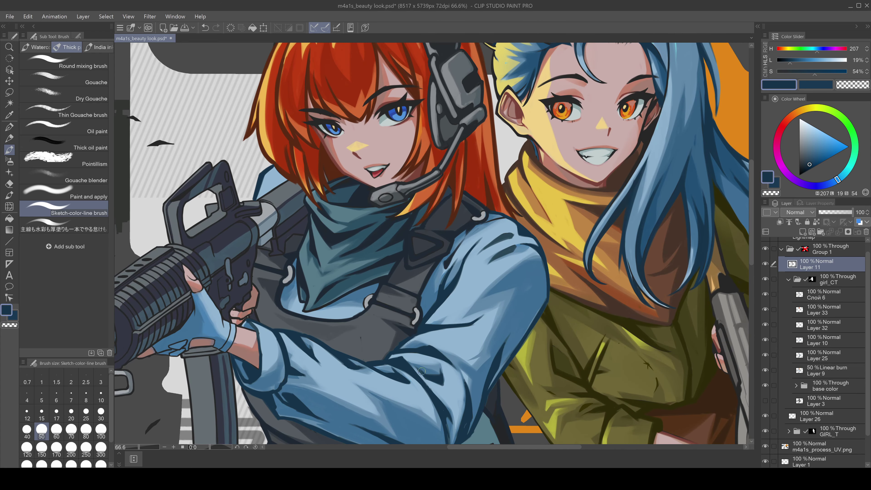
pyautogui.moveTo(254, 329)
pyautogui.mouseDown()
pyautogui.moveTo(240, 364)
pyautogui.moveTo(218, 348)
pyautogui.mouseUp()
pyautogui.hscroll(-3, 223, 320)
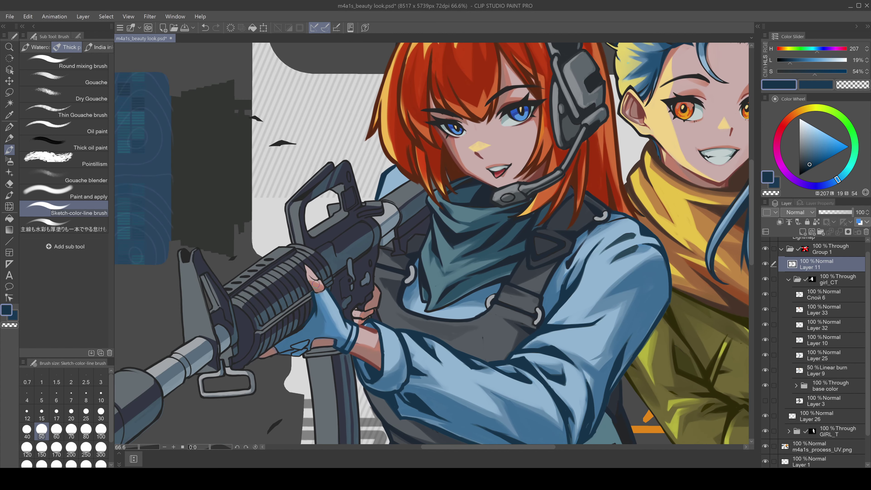
# - Refine the glove's wrist band with sampled light and dark blue, and recolour the grip hand's finger lines in dark red
pyautogui.scroll(3, 309, 340)
pyautogui.moveTo(367, 312)
pyautogui.mouseDown()
pyautogui.moveTo(542, 271)
pyautogui.moveTo(473, 286)
pyautogui.mouseUp()
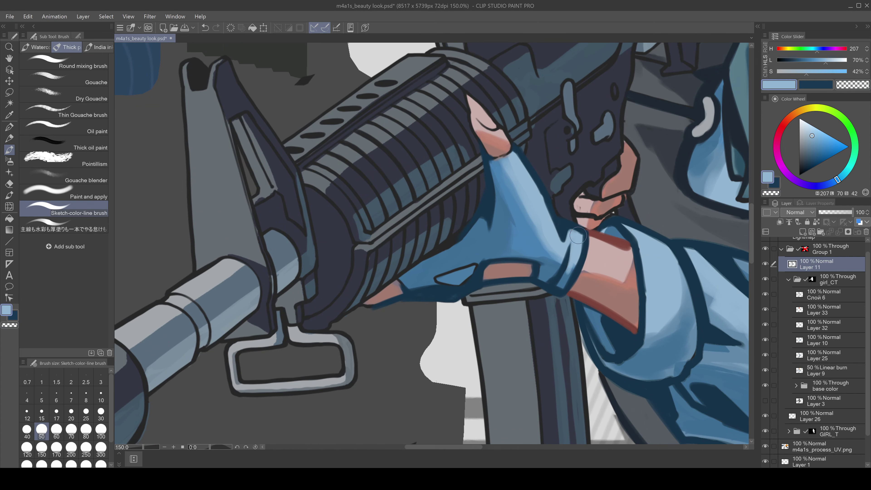
pyautogui.keyDown('alt'); pyautogui.click(603, 251); pyautogui.keyUp('alt')
pyautogui.scroll(-1, 506, 263)
pyautogui.keyDown('alt'); pyautogui.click(507, 263); pyautogui.keyUp('alt')
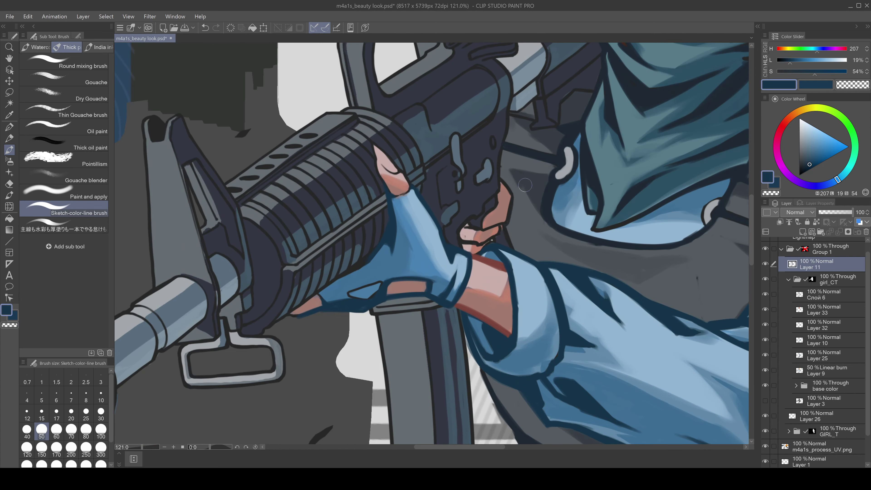
pyautogui.scroll(-8, 495, 221)
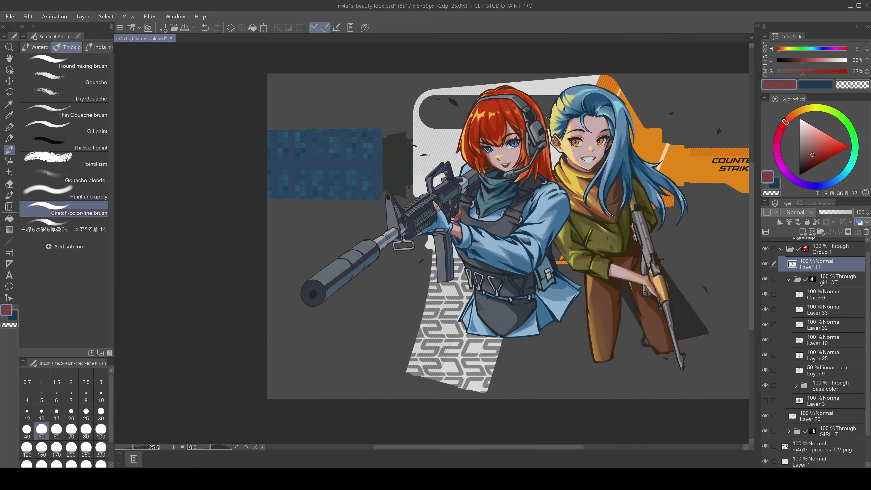
pyautogui.scroll(8, 446, 206)
# - Erase the rifle's inner detail lines on the receiver and handguard with transparent colour on layer Слой 6
pyautogui.keyDown('ctrl'); pyautogui.keyDown('shift'); pyautogui.click(546, 122); pyautogui.keyUp('shift'); pyautogui.keyUp('ctrl')
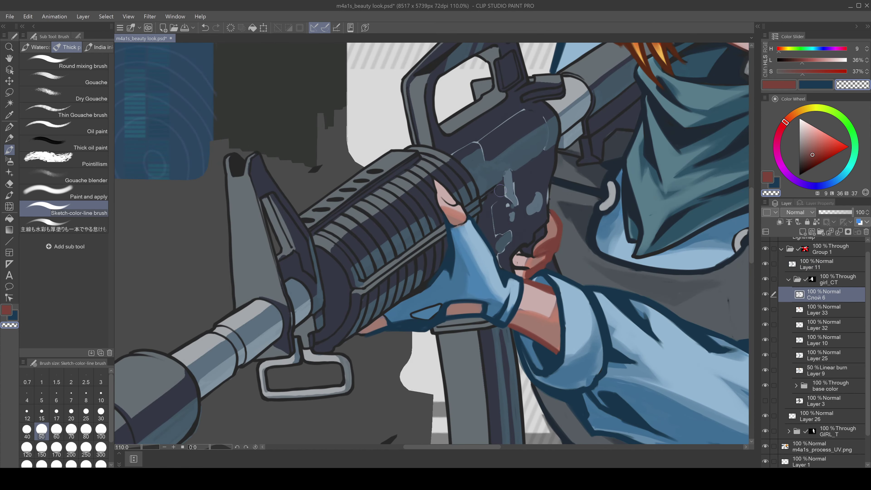
pyautogui.scroll(2, 299, 340)
pyautogui.keyDown('ctrl'); pyautogui.keyDown('shift'); pyautogui.click(299, 341); pyautogui.keyUp('shift'); pyautogui.keyUp('ctrl')
# - Redraw the rifle handguard and receiver lines in sampled near-black on Layer 11
pyautogui.keyDown('alt'); pyautogui.click(298, 340); pyautogui.keyUp('alt')
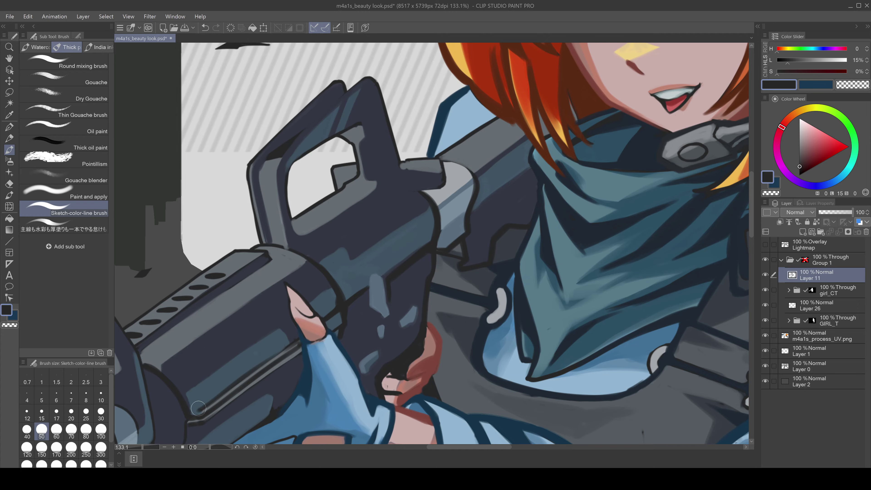
pyautogui.scroll(-4, 192, 395)
pyautogui.scroll(3, 319, 256)
pyautogui.moveTo(319, 256)
pyautogui.mouseDown()
pyautogui.moveTo(280, 204)
pyautogui.moveTo(251, 203)
pyautogui.mouseUp()
pyautogui.scroll(-3, 256, 229)
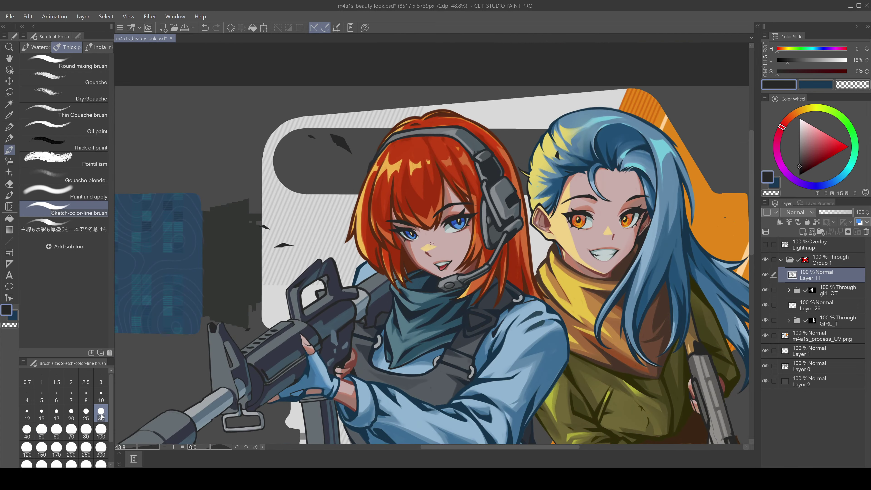
# - Redraw the rifle's rear sight and receiver outlines in near-black with the Sketch-color-line brush at size 30 on Layer 11
pyautogui.click(100, 412)
pyautogui.scroll(4, 357, 325)
pyautogui.moveTo(357, 324)
pyautogui.mouseDown()
pyautogui.moveTo(357, 356)
pyautogui.moveTo(306, 345)
pyautogui.moveTo(352, 358)
pyautogui.mouseUp()
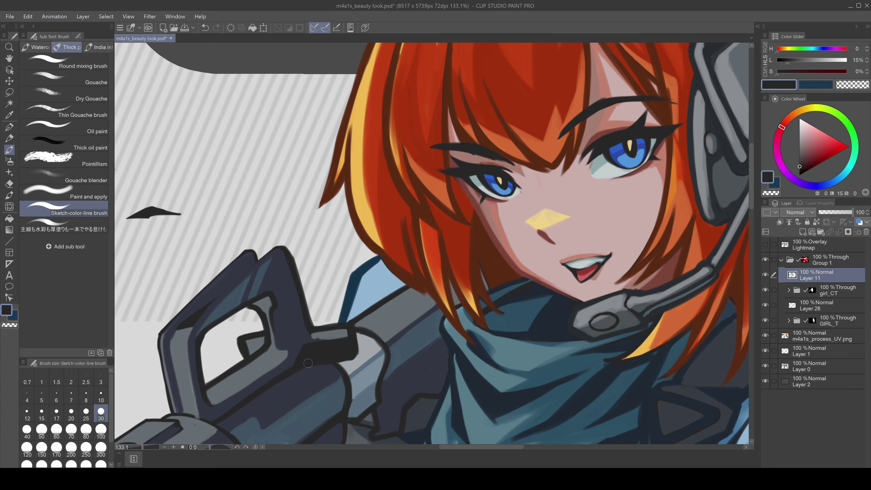
pyautogui.moveTo(255, 256)
pyautogui.mouseDown()
pyautogui.moveTo(164, 338)
pyautogui.moveTo(161, 361)
pyautogui.mouseUp()
pyautogui.moveTo(361, 420); pyautogui.dragTo(339, 271)
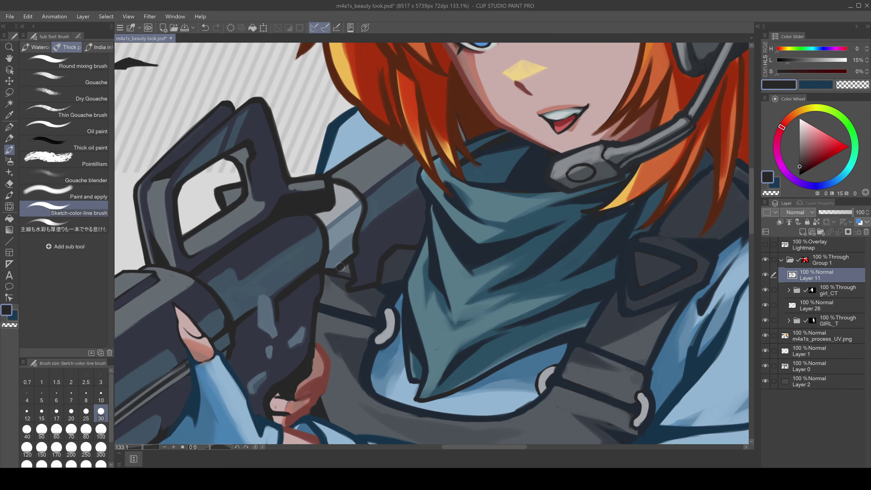
pyautogui.moveTo(413, 245)
pyautogui.mouseDown()
pyautogui.moveTo(369, 252)
pyautogui.moveTo(412, 240)
pyautogui.moveTo(425, 204)
pyautogui.mouseUp()
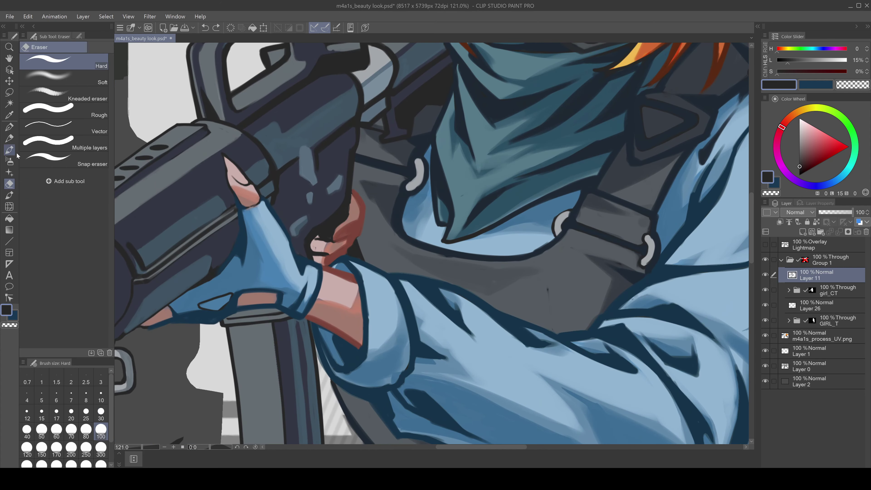
# - Redraw the rifle handguard's lower edges, end cap and front sight outlines in near-black with the Sketch-color-line brush on Layer 11
pyautogui.click(9, 151)
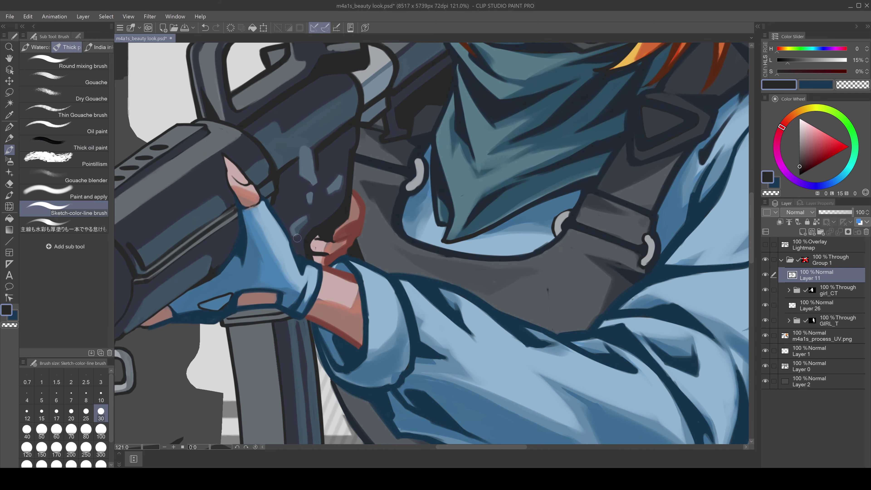
pyautogui.moveTo(277, 164)
pyautogui.mouseDown()
pyautogui.moveTo(290, 245)
pyautogui.moveTo(243, 351)
pyautogui.mouseUp()
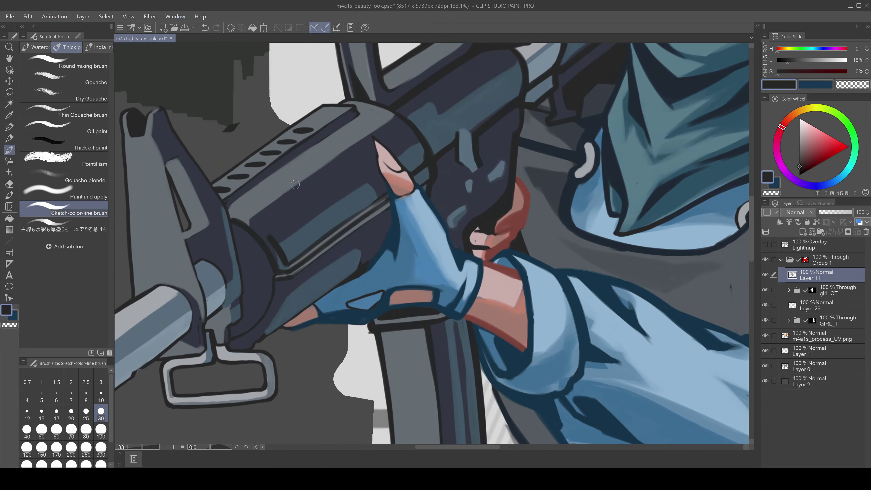
pyautogui.moveTo(259, 340); pyautogui.dragTo(369, 261)
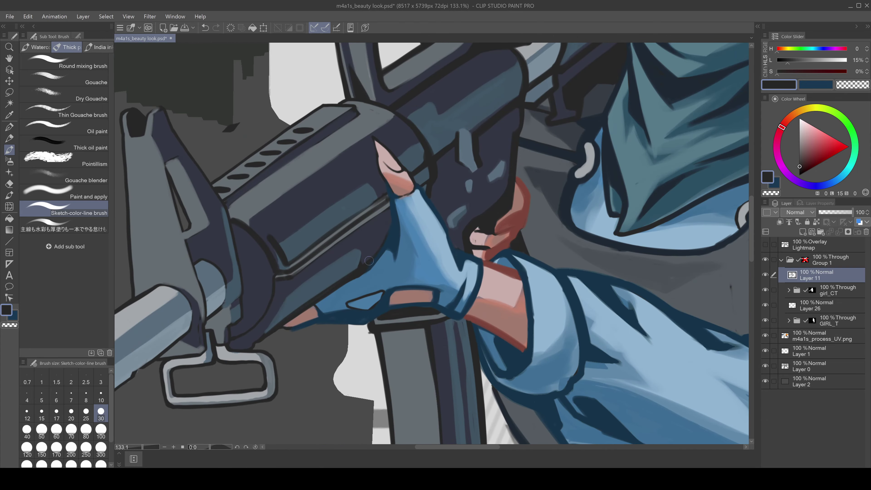
pyautogui.moveTo(389, 208); pyautogui.dragTo(275, 287)
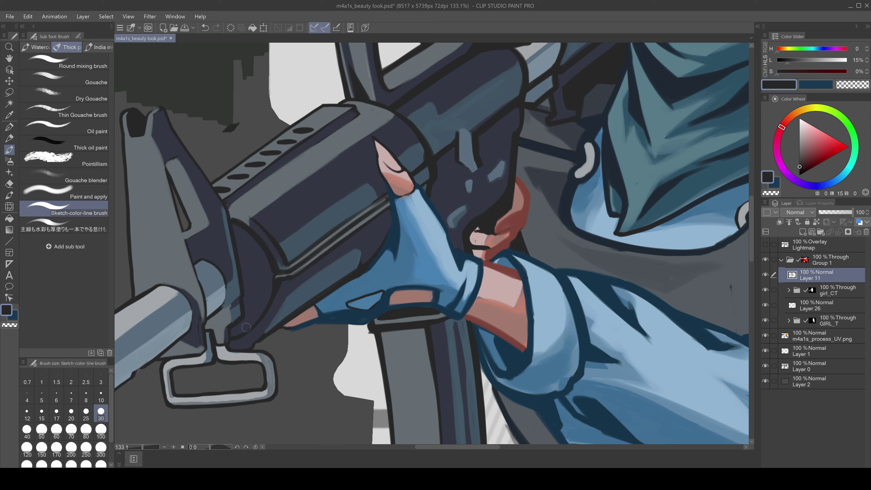
pyautogui.moveTo(192, 247); pyautogui.dragTo(209, 314)
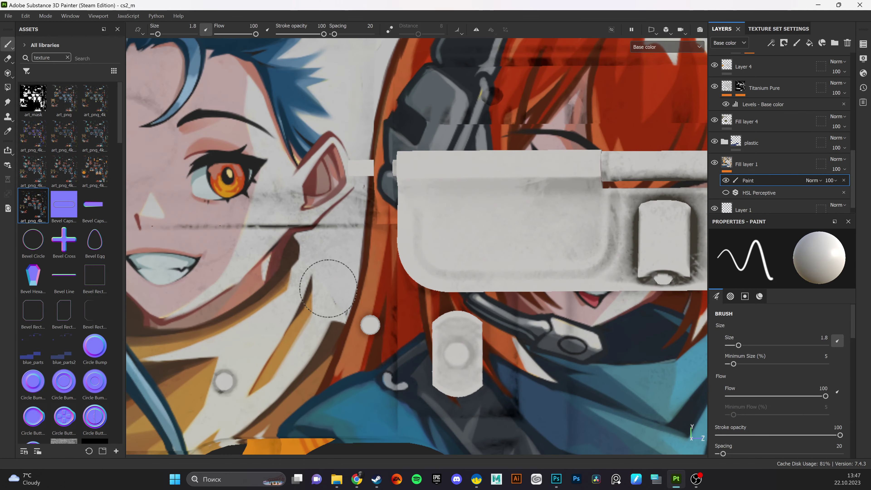
# - Switch to Adobe Substance 3D Painter and add a new paint layer above Fill layer 3
pyautogui.press('f')
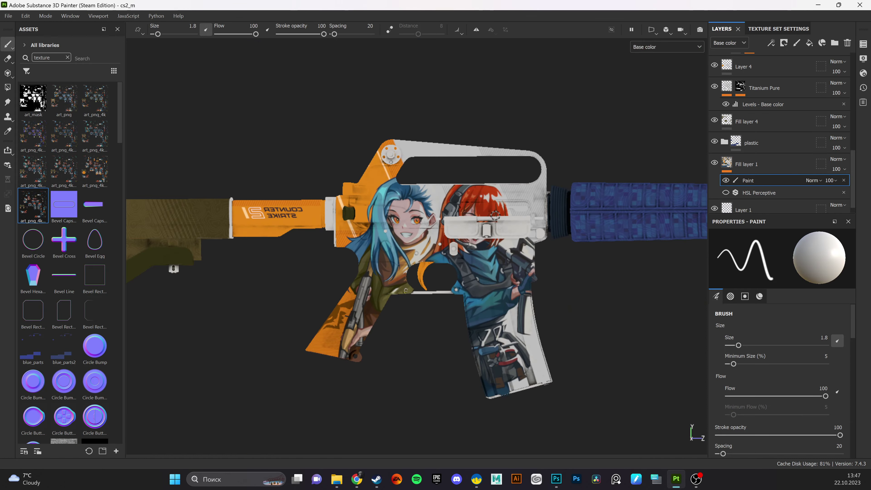
pyautogui.moveTo(429, 268); pyautogui.dragTo(515, 267)
pyautogui.scroll(3, 755, 137)
pyautogui.click(718, 101)
pyautogui.click(797, 43)
# - Use Polygon Fill with light grey on the faces of the magazine's bottom on Layer 5
pyautogui.moveTo(446, 261); pyautogui.dragTo(378, 96)
pyautogui.press('4')
pyautogui.scroll(5, 481, 294)
pyautogui.hotkey('ctrl', 'z')
pyautogui.hotkey('ctrl', 'y')
pyautogui.scroll(10, 431, 239)
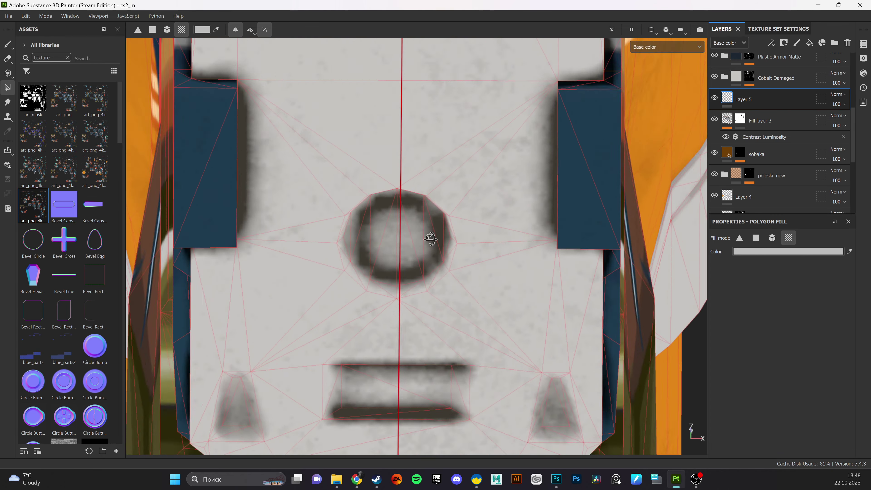
pyautogui.scroll(-5, 430, 239)
pyautogui.moveTo(430, 238)
pyautogui.mouseDown()
pyautogui.moveTo(396, 107)
pyautogui.moveTo(502, 151)
pyautogui.mouseUp()
# - Paint over the streaked sleeve along the magazine's edge with sampled blues and symmetry, reducing the brush size to 1.11 and 0.42
pyautogui.press('1')
pyautogui.scroll(-3, 384, 118)
pyautogui.scroll(10, 481, 158)
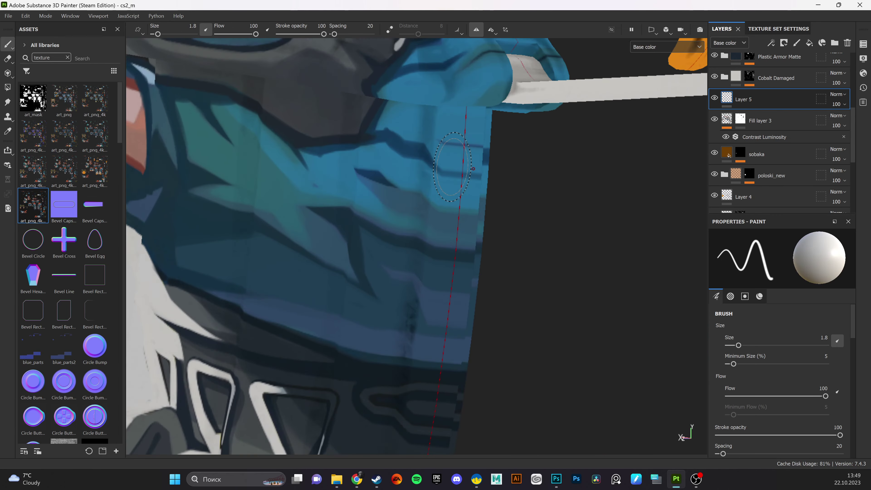
pyautogui.rightClick(472, 182)
pyautogui.rightClick(460, 156)
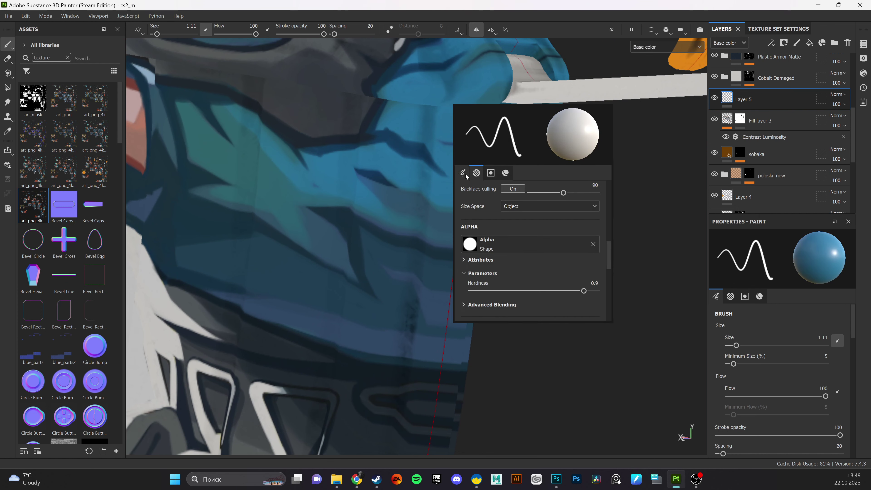
pyautogui.moveTo(445, 140)
pyautogui.mouseDown()
pyautogui.moveTo(505, 161)
pyautogui.moveTo(419, 142)
pyautogui.moveTo(457, 155)
pyautogui.moveTo(418, 161)
pyautogui.moveTo(381, 147)
pyautogui.mouseUp()
pyautogui.rightClick(456, 155)
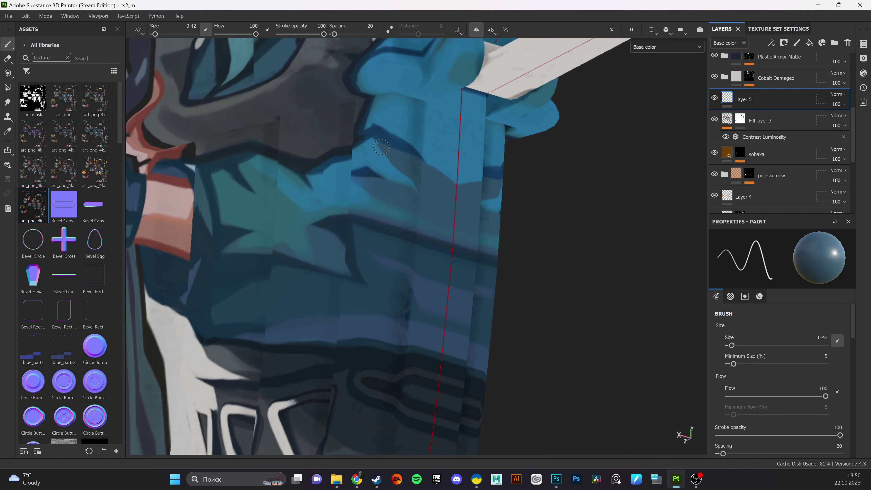
pyautogui.moveTo(518, 114)
pyautogui.mouseDown()
pyautogui.moveTo(410, 234)
pyautogui.moveTo(415, 274)
pyautogui.moveTo(362, 275)
pyautogui.moveTo(410, 318)
pyautogui.moveTo(465, 239)
pyautogui.moveTo(431, 329)
pyautogui.moveTo(387, 272)
pyautogui.mouseUp()
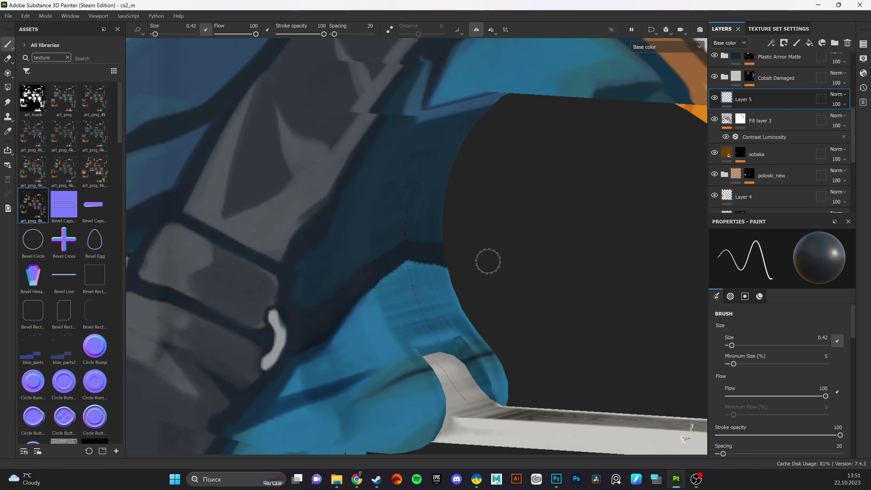
# - Extend the red-haired girl's sleeve folds, belt and trouser shapes across the magazine's edge with the size 0.42 brush
pyautogui.scroll(-5, 472, 244)
pyautogui.scroll(5, 412, 301)
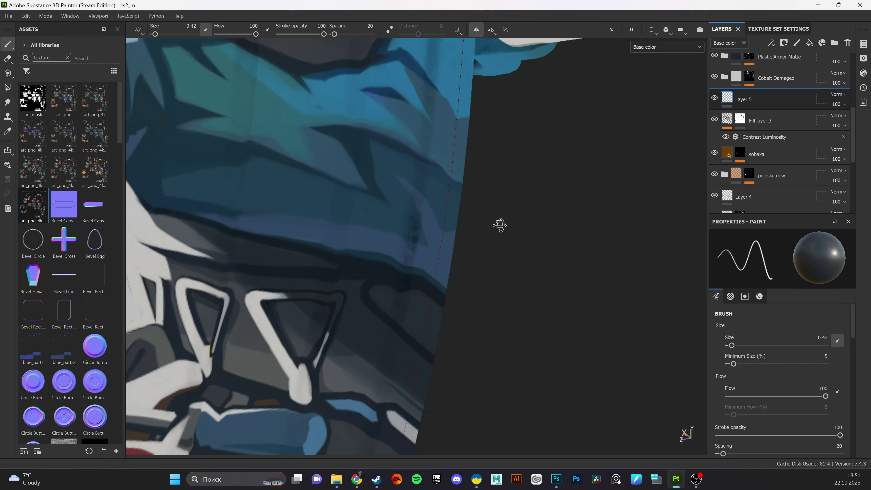
pyautogui.moveTo(499, 225); pyautogui.dragTo(333, 323)
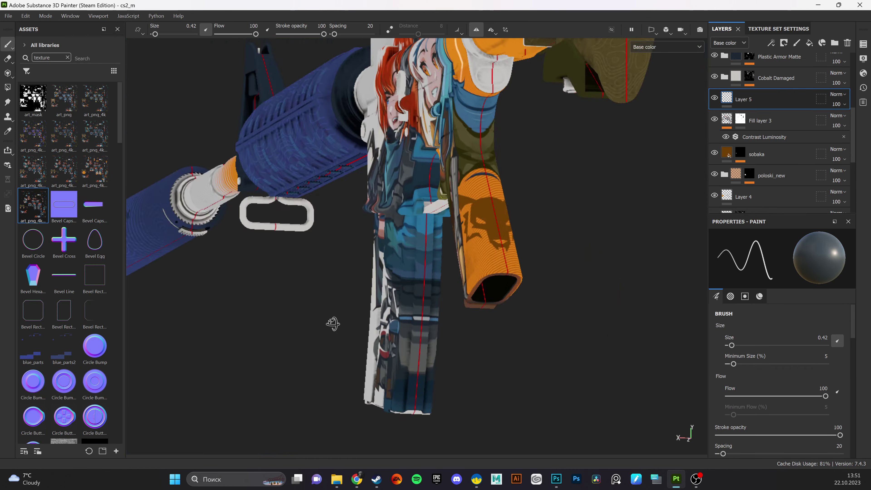
pyautogui.scroll(5, 370, 297)
pyautogui.moveTo(433, 253); pyautogui.dragTo(481, 343)
pyautogui.scroll(-5, 401, 289)
pyautogui.scroll(5, 400, 368)
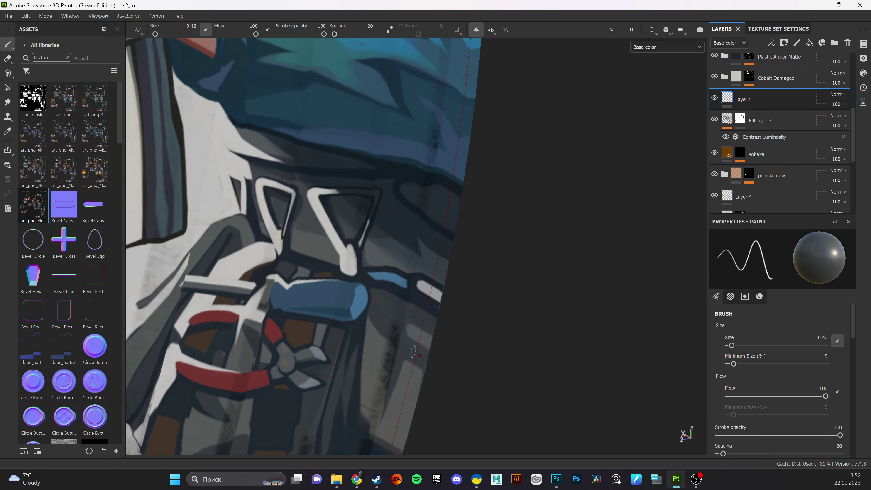
pyautogui.scroll(-5, 413, 351)
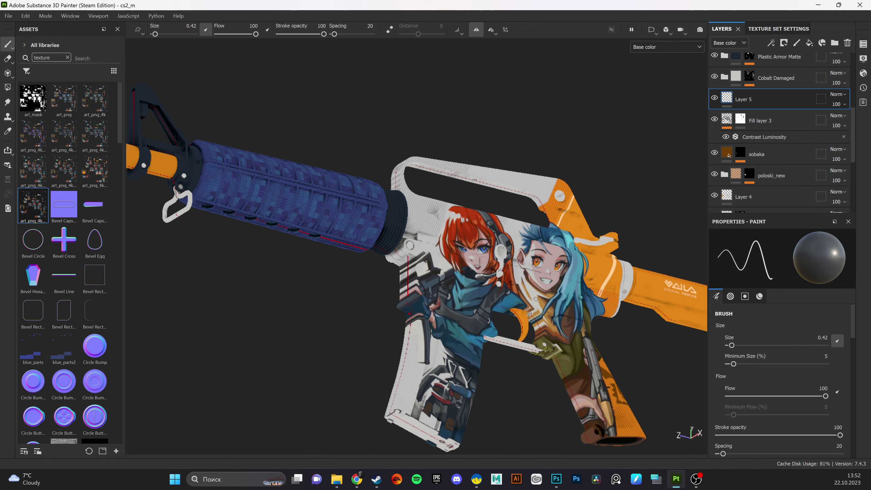
# - Paint the gloved hand's dark blue areas and finger lines symmetrically across the front of the magazine well
pyautogui.scroll(2, 480, 343)
pyautogui.scroll(5, 481, 343)
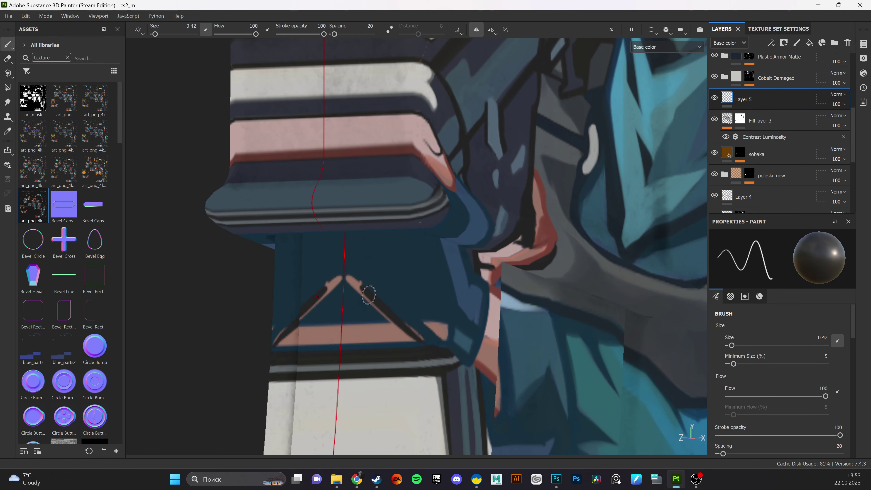
pyautogui.moveTo(360, 285); pyautogui.dragTo(334, 234)
pyautogui.scroll(-5, 350, 211)
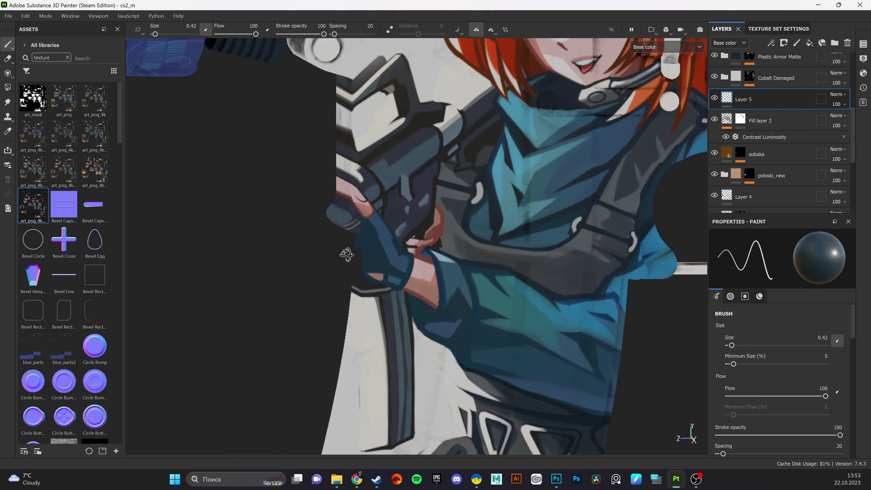
# - Paint the sleeve shading and the neighbouring brown scarf edge around the trigger opening with sampled blue, dark blue and brown
pyautogui.scroll(5, 413, 222)
pyautogui.press('p')
pyautogui.click(414, 222)
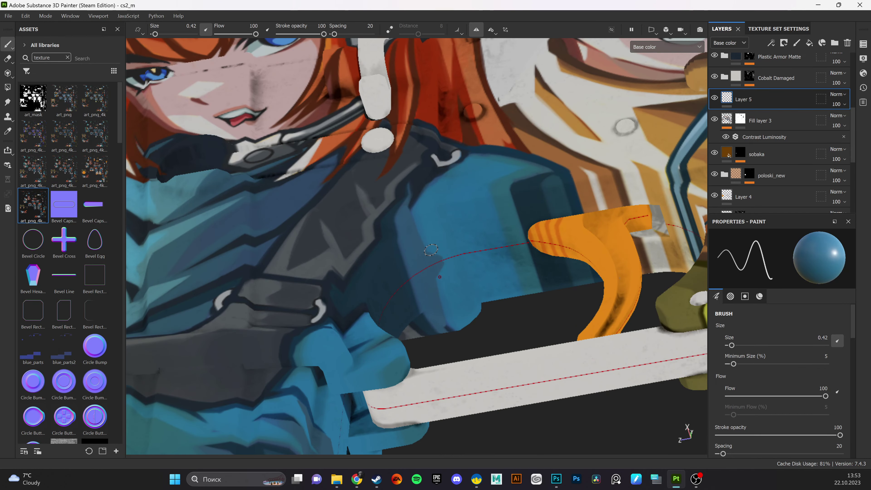
pyautogui.moveTo(414, 221); pyautogui.dragTo(525, 253)
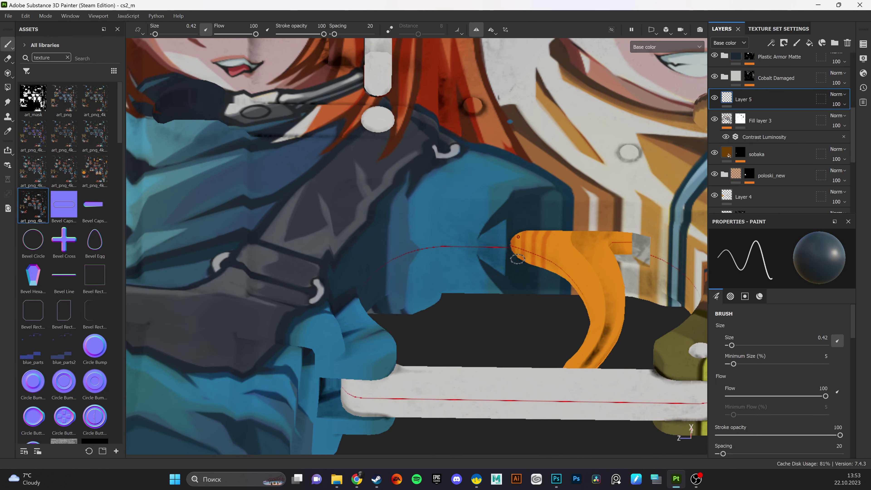
pyautogui.moveTo(526, 197); pyautogui.dragTo(552, 213)
pyautogui.moveTo(597, 183); pyautogui.dragTo(629, 211)
pyautogui.click(628, 211)
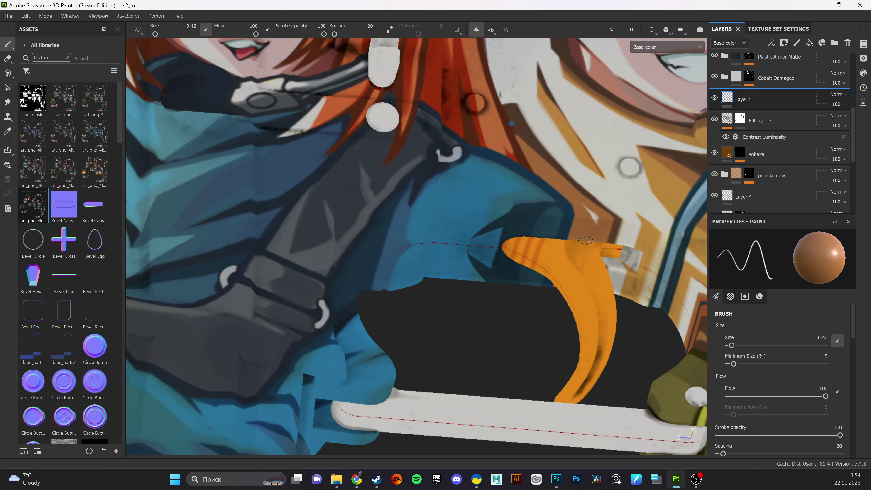
# - Clean up the outer edge of the red hair above the headset with light grey on Layer 5
pyautogui.scroll(-5, 628, 210)
pyautogui.scroll(5, 467, 116)
pyautogui.click(486, 131)
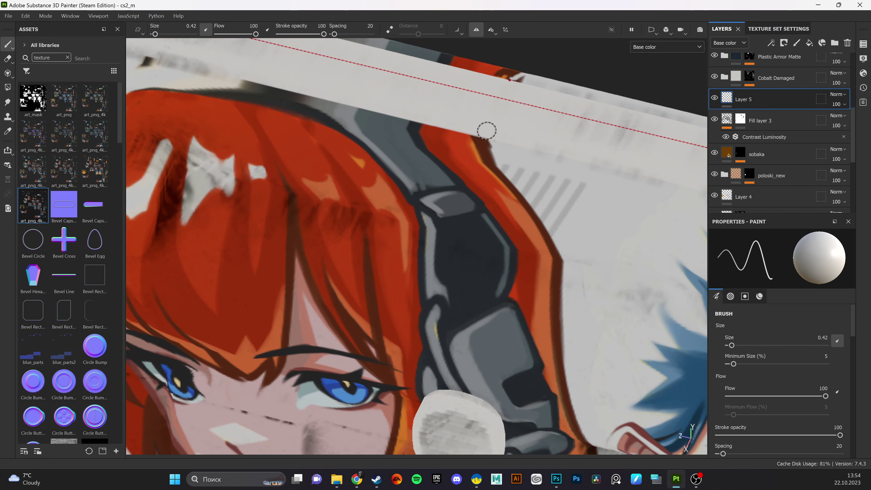
pyautogui.moveTo(534, 150); pyautogui.dragTo(635, 158)
# - Paint black on the Fill layer 3 mask with brush size 1.69 to hide the stray blue strand on the pistol grip
pyautogui.moveTo(417, 241); pyautogui.dragTo(480, 240)
pyautogui.scroll(5, 417, 240)
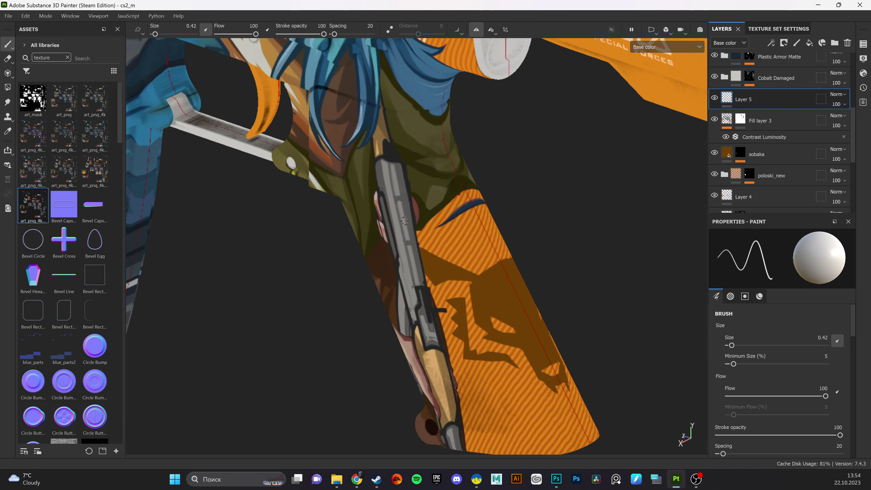
pyautogui.click(740, 118)
pyautogui.moveTo(757, 345); pyautogui.dragTo(738, 345)
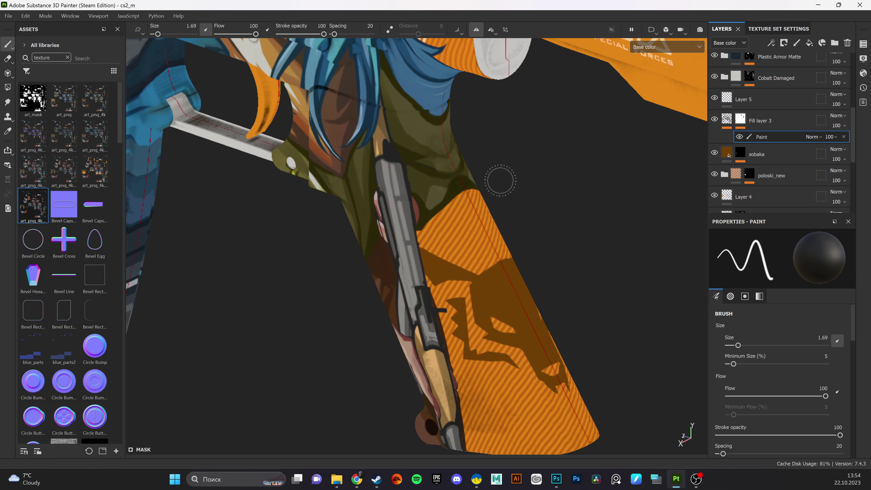
pyautogui.scroll(-5, 494, 186)
pyautogui.moveTo(494, 187); pyautogui.dragTo(482, 216)
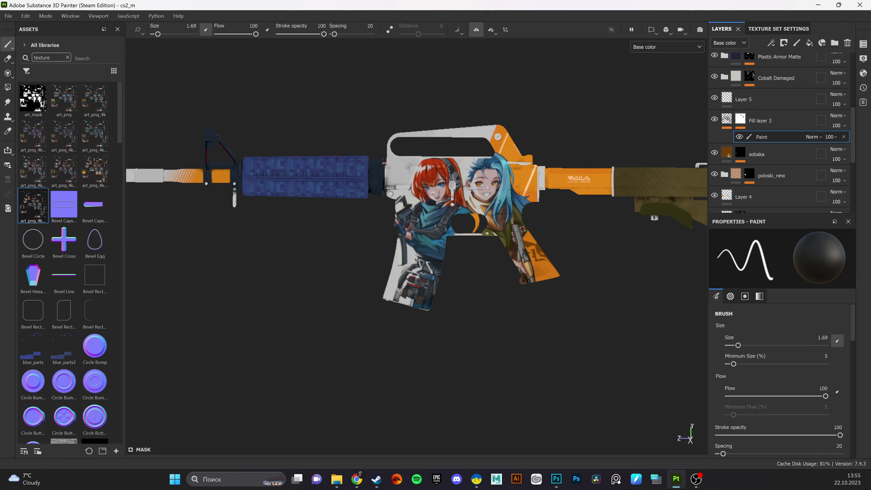
# - Extend the drawn rifle's dark receiver shapes across the front of the magazine well with sampled near-black and navy on Layer 5
pyautogui.scroll(10, 422, 245)
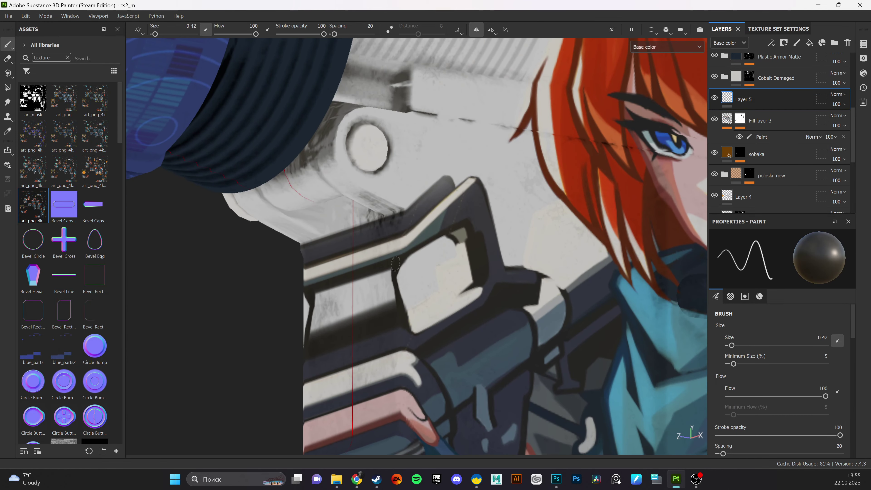
pyautogui.moveTo(464, 231); pyautogui.dragTo(370, 288)
pyautogui.press('p')
pyautogui.click(451, 279)
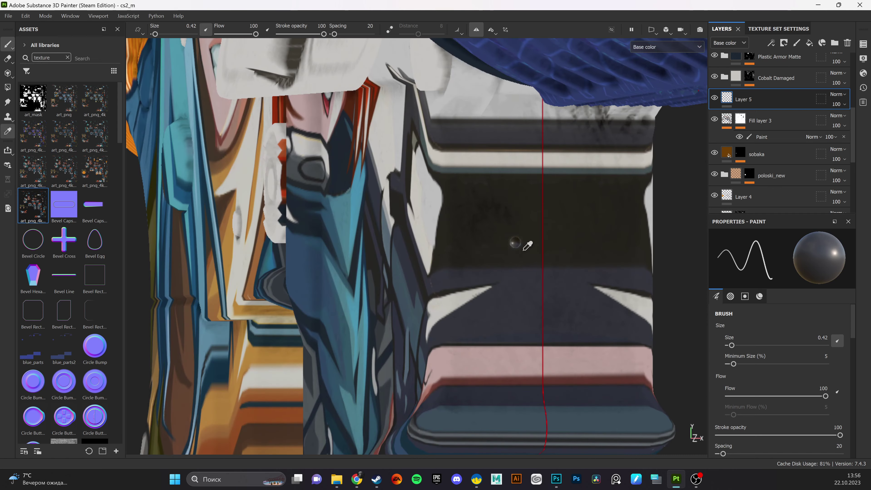
pyautogui.moveTo(514, 271); pyautogui.dragTo(481, 319)
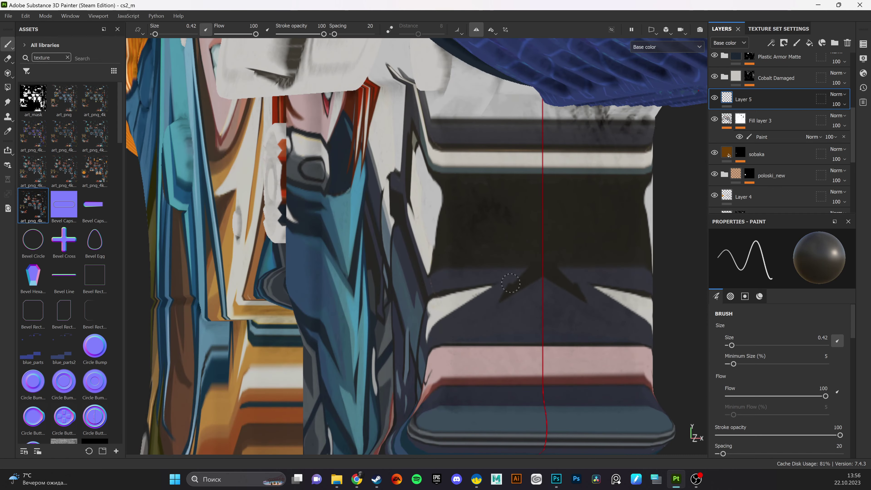
pyautogui.moveTo(511, 283)
pyautogui.mouseDown()
pyautogui.moveTo(583, 233)
pyautogui.moveTo(525, 272)
pyautogui.moveTo(451, 269)
pyautogui.moveTo(432, 140)
pyautogui.moveTo(457, 261)
pyautogui.moveTo(480, 245)
pyautogui.moveTo(411, 245)
pyautogui.moveTo(418, 259)
pyautogui.moveTo(459, 238)
pyautogui.moveTo(426, 303)
pyautogui.mouseUp()
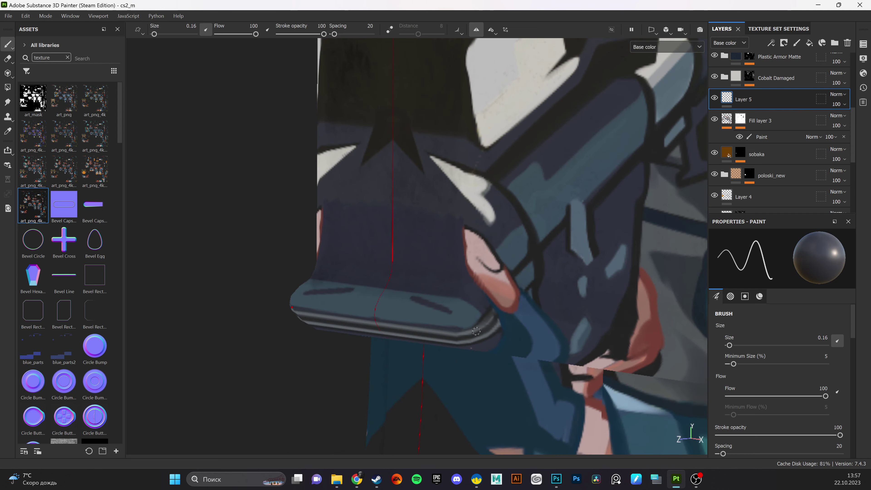
# - Set the brush size to 0.23 and paint the drawn rifle's light sight stripes and dark outlines symmetrically across the magazine well's front
pyautogui.rightClick(476, 331)
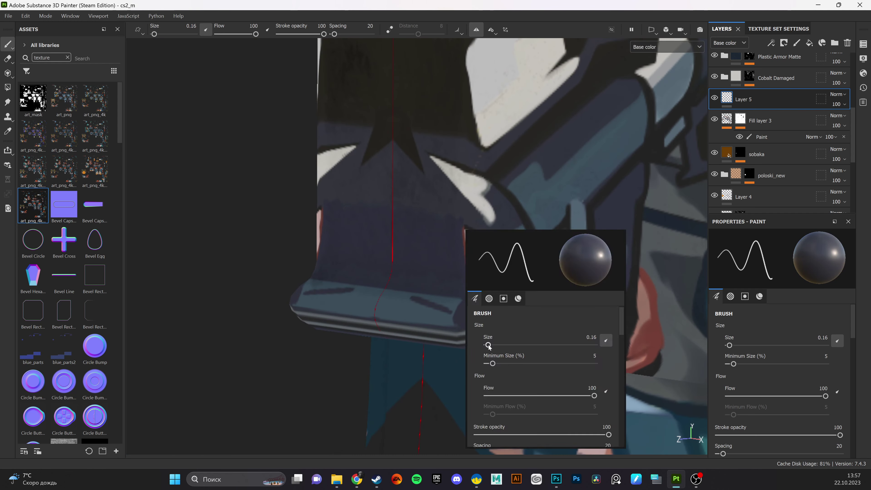
pyautogui.moveTo(476, 332)
pyautogui.mouseDown()
pyautogui.moveTo(579, 138)
pyautogui.moveTo(531, 158)
pyautogui.mouseUp()
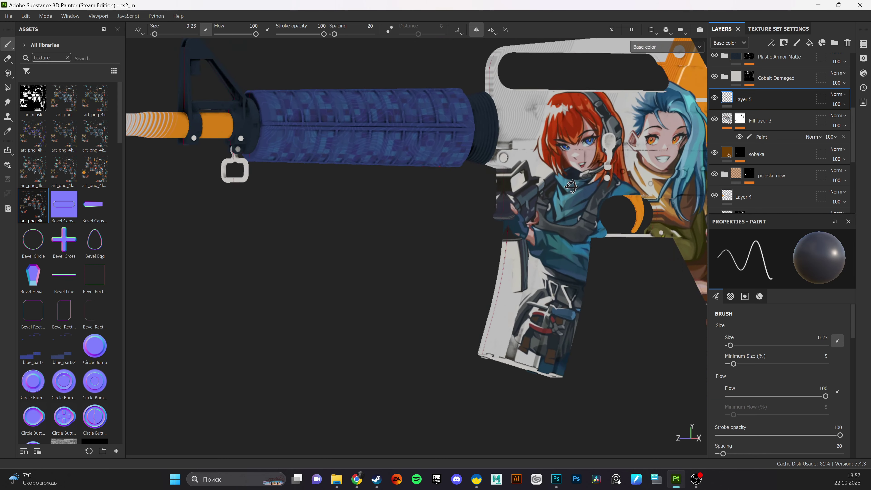
pyautogui.scroll(5, 481, 177)
pyautogui.moveTo(504, 249)
pyautogui.mouseDown()
pyautogui.moveTo(508, 231)
pyautogui.moveTo(499, 245)
pyautogui.moveTo(544, 204)
pyautogui.moveTo(543, 259)
pyautogui.moveTo(508, 252)
pyautogui.moveTo(514, 302)
pyautogui.mouseUp()
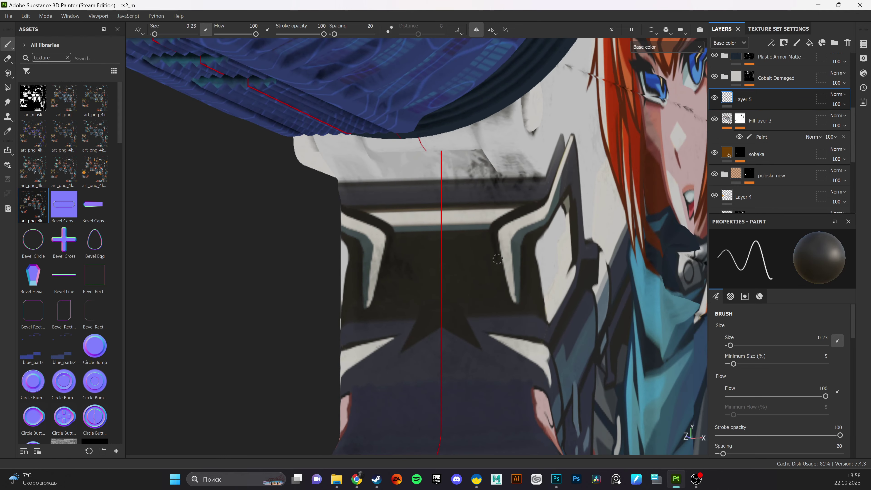
pyautogui.press('f')
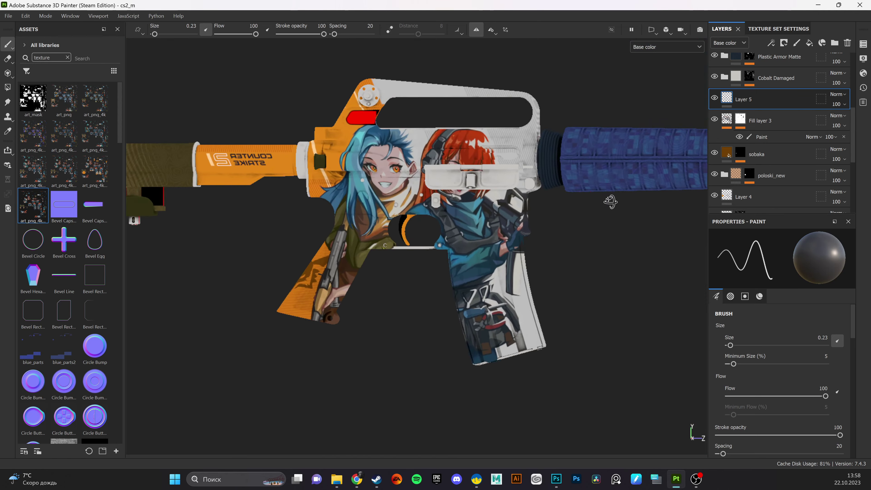
# - Extend the drawn rifle's dark upper outline across the front of the magazine well on Layer 5 with brush size 0.23, undoing failed strokes
pyautogui.moveTo(436, 225); pyautogui.dragTo(352, 214)
pyautogui.scroll(2, 351, 214)
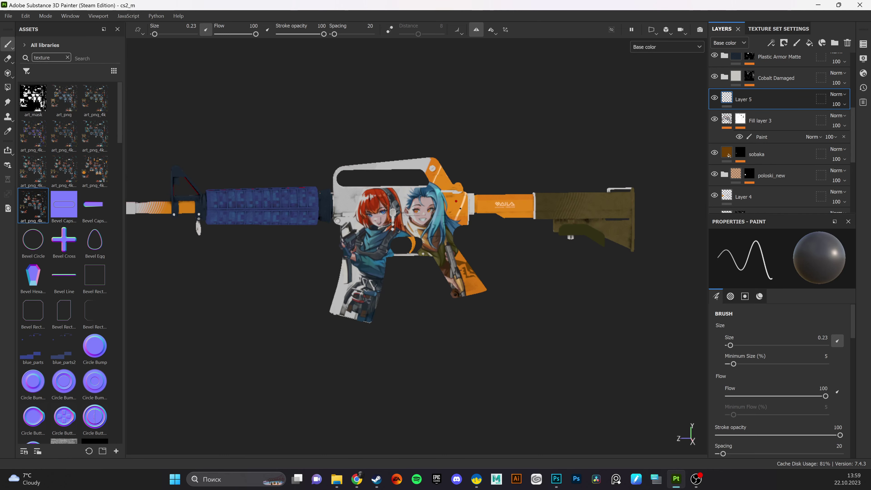
pyautogui.scroll(3, 421, 198)
pyautogui.scroll(-3, 420, 198)
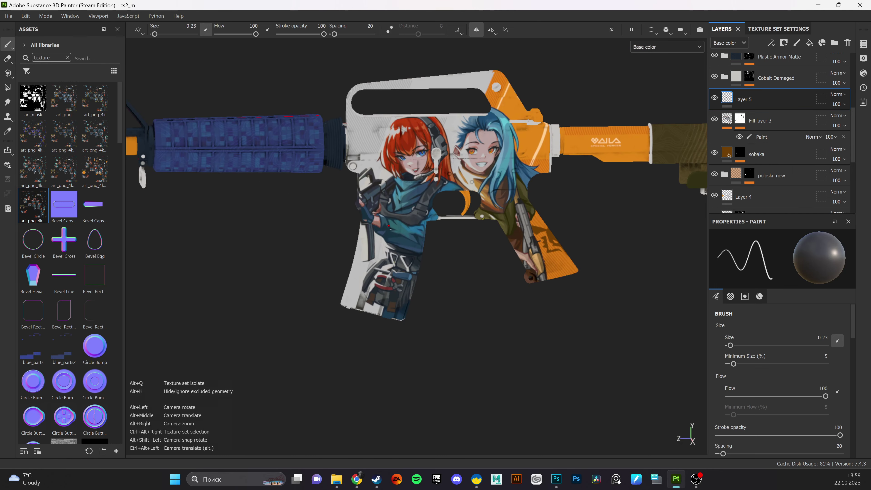
pyautogui.scroll(4, 420, 198)
pyautogui.scroll(5, 420, 198)
pyautogui.rightClick(391, 171)
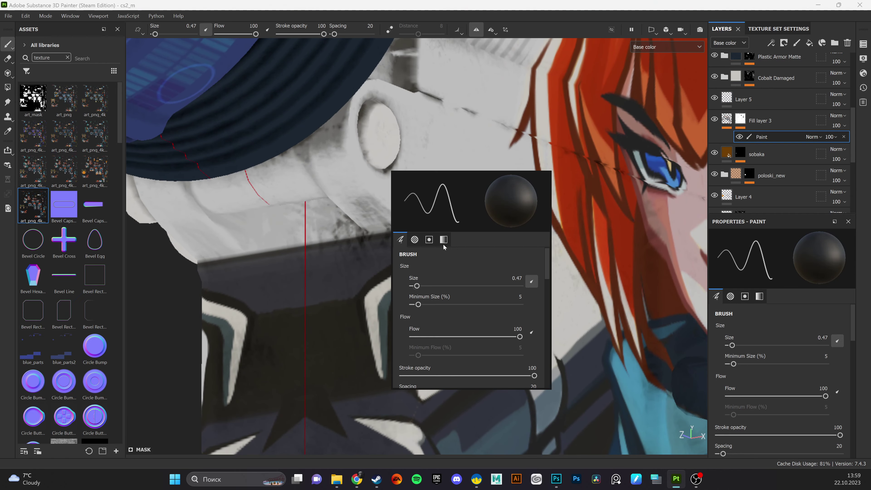
pyautogui.moveTo(380, 253)
pyautogui.mouseDown()
pyautogui.moveTo(309, 261)
pyautogui.moveTo(380, 255)
pyautogui.moveTo(309, 276)
pyautogui.moveTo(361, 266)
pyautogui.moveTo(312, 386)
pyautogui.moveTo(337, 392)
pyautogui.moveTo(363, 277)
pyautogui.moveTo(362, 392)
pyautogui.moveTo(282, 409)
pyautogui.mouseUp()
pyautogui.hotkey('ctrl', 'z')
pyautogui.hotkey('ctrl', 'z')
pyautogui.hotkey('ctrl', 'z')
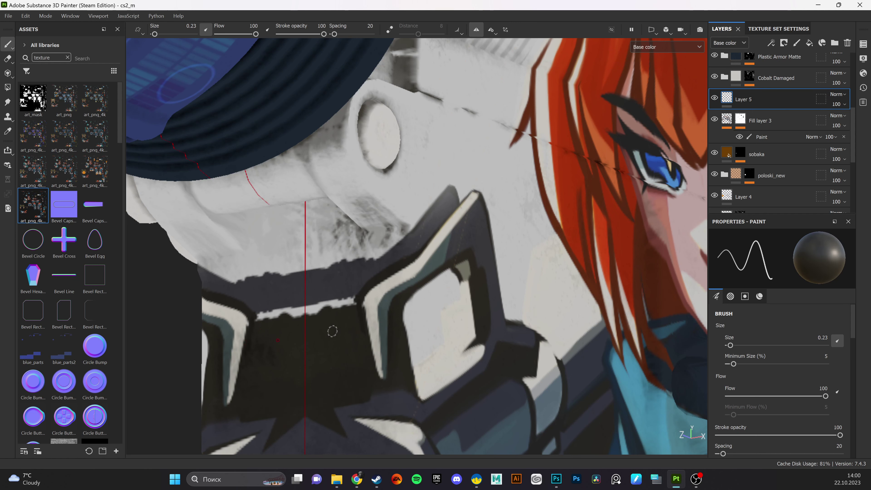
# - Cover the light strip on the drawn rifle with near-black, trim its upper outline with the eraser, and refine the shapes on the magazine well's front
pyautogui.moveTo(332, 330); pyautogui.dragTo(350, 305)
pyautogui.press('2')
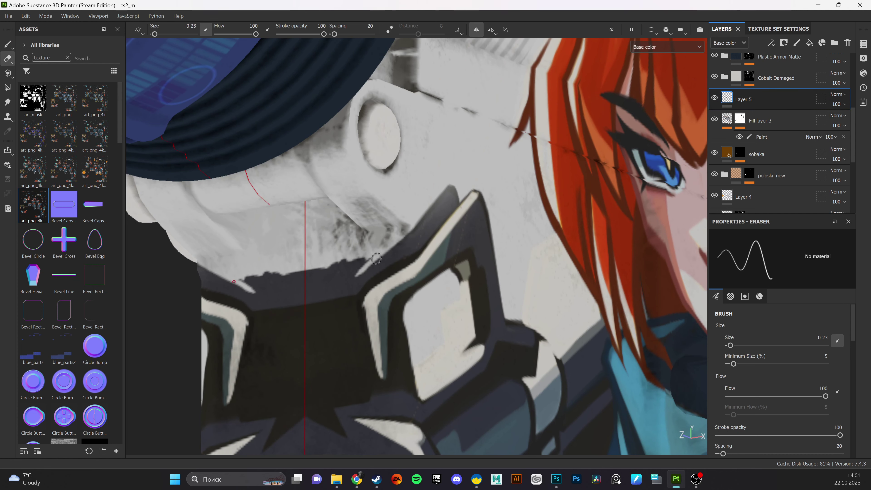
pyautogui.press('1')
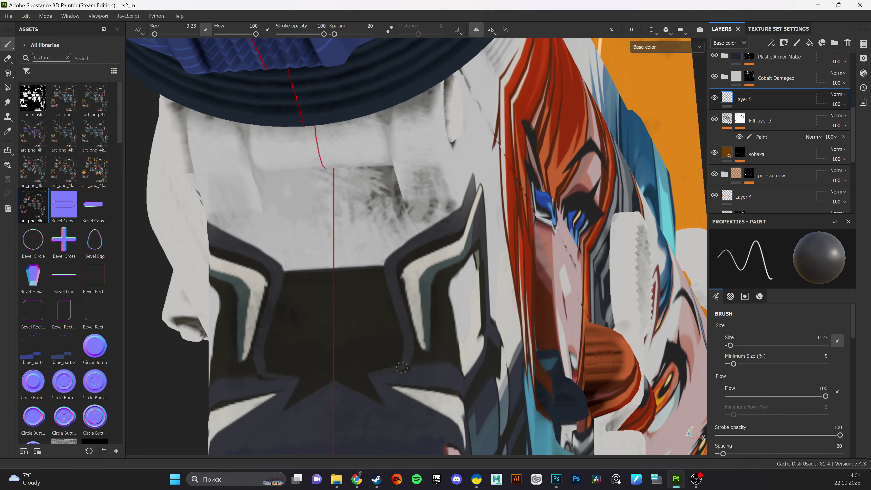
pyautogui.scroll(-5, 391, 374)
pyautogui.scroll(5, 364, 254)
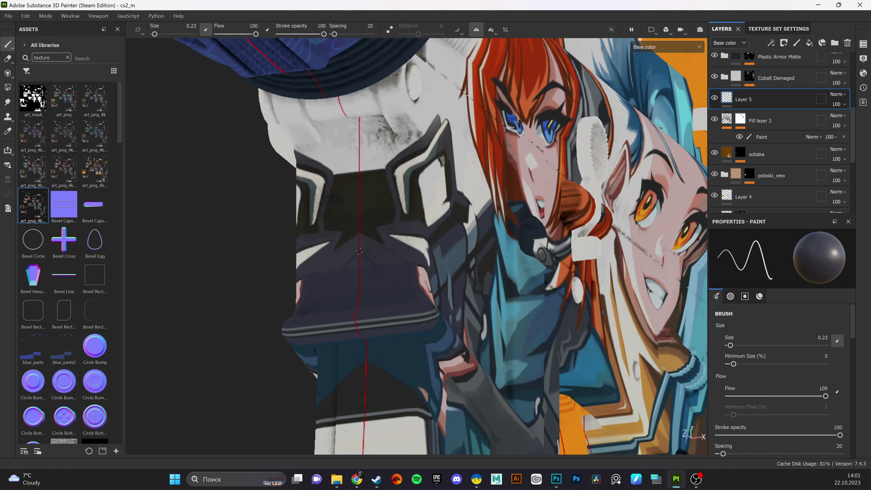
pyautogui.moveTo(355, 262); pyautogui.dragTo(426, 349)
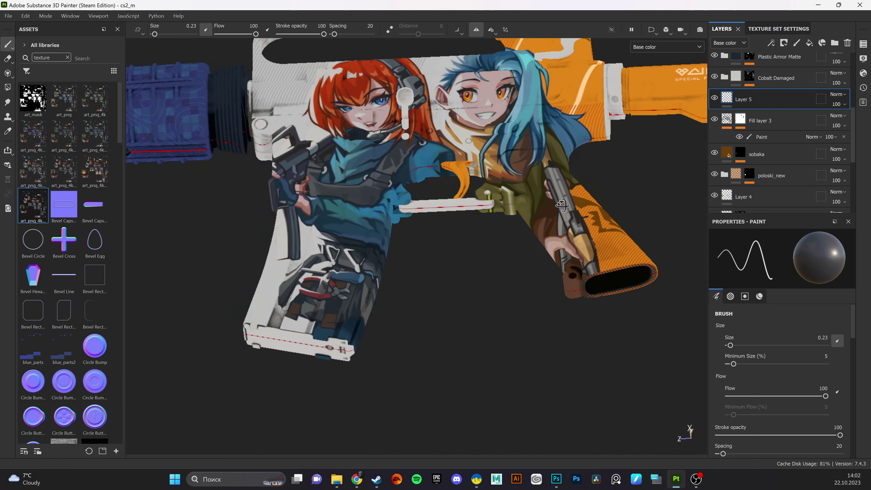
# - Paint sampled olive green over the green jacket around the rear end of the trigger guard on Layer 5
pyautogui.scroll(5, 426, 349)
pyautogui.scroll(3, 426, 349)
pyautogui.moveTo(405, 275); pyautogui.dragTo(387, 236)
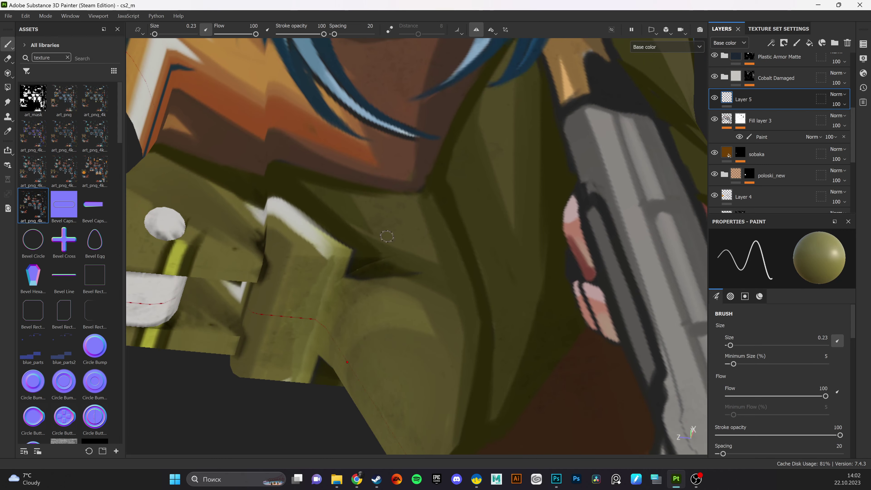
pyautogui.moveTo(333, 261); pyautogui.dragTo(354, 253)
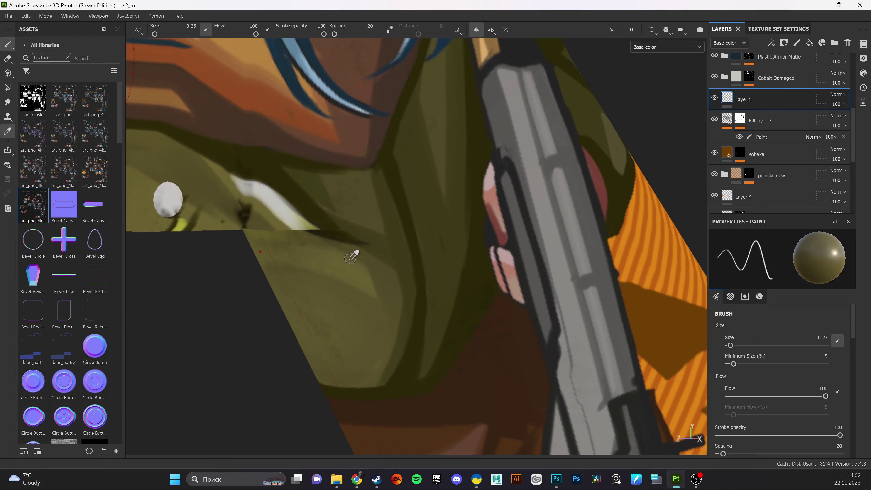
# - Repaint the blue-haired girl's jacket stripes behind the trigger opening with sampled brown, orange and tan, tapering the blue hair strand
pyautogui.scroll(-10, 406, 370)
pyautogui.scroll(10, 386, 354)
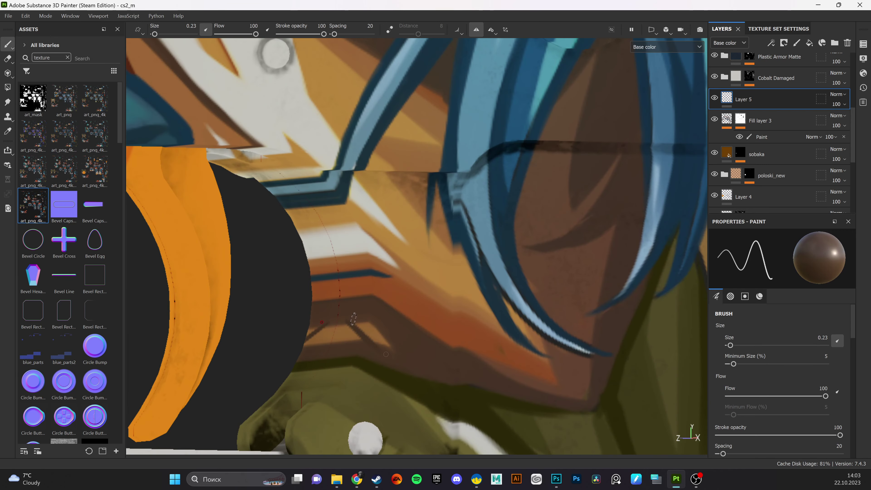
pyautogui.click(390, 289)
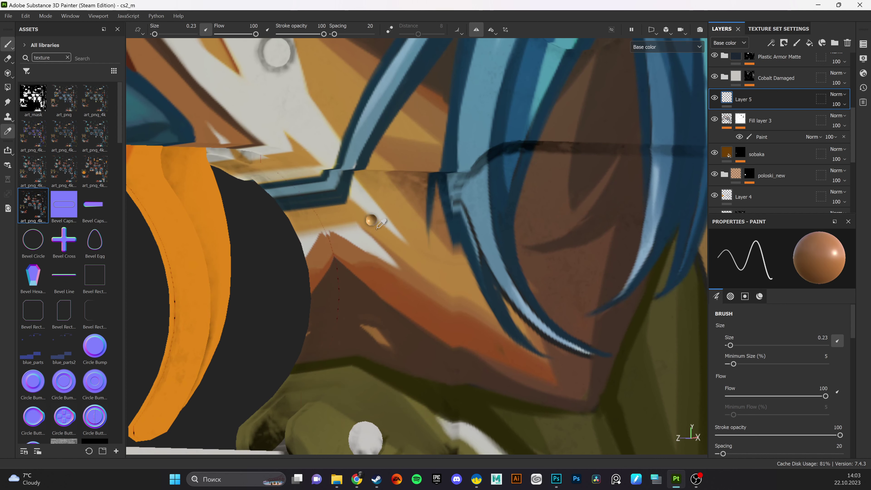
pyautogui.moveTo(331, 232); pyautogui.dragTo(341, 220)
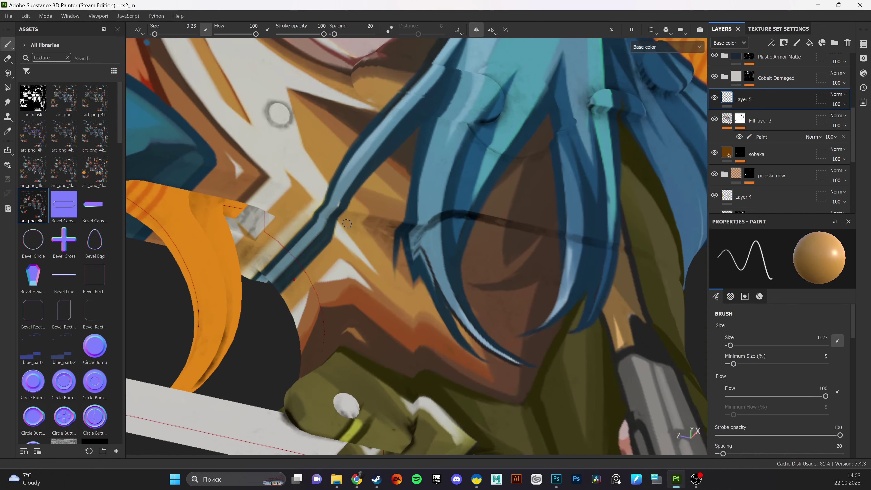
pyautogui.scroll(2, 341, 220)
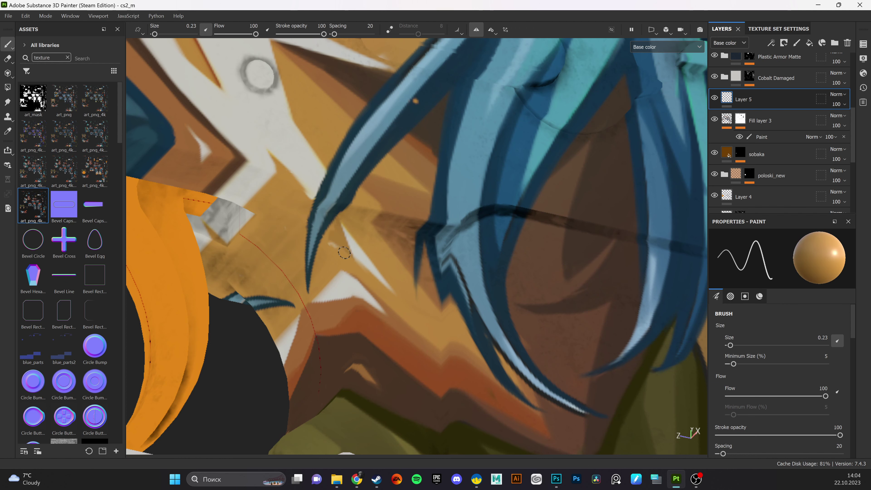
# - Extend the jacket's white and tan shapes over the grey patch beside the trigger on Layer 5 with brush size 0.23
pyautogui.scroll(1, 431, 126)
pyautogui.scroll(-5, 295, 220)
pyautogui.scroll(6, 363, 263)
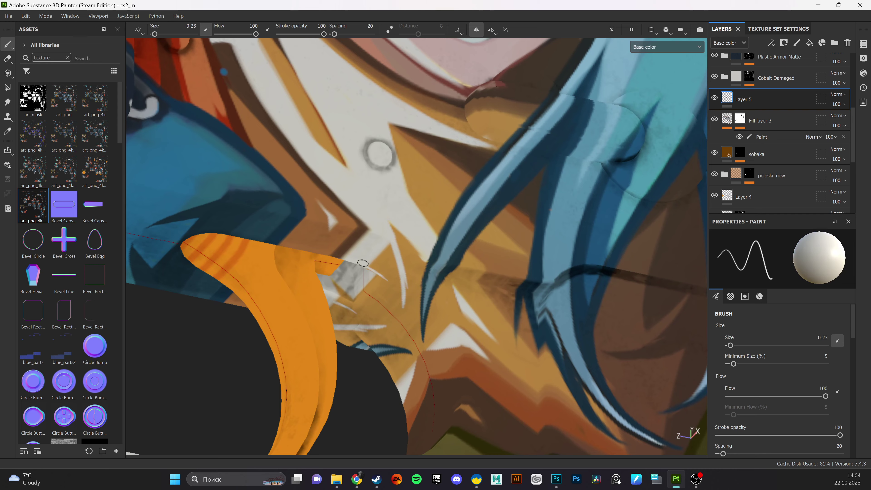
pyautogui.scroll(-3, 378, 272)
pyautogui.scroll(3, 373, 291)
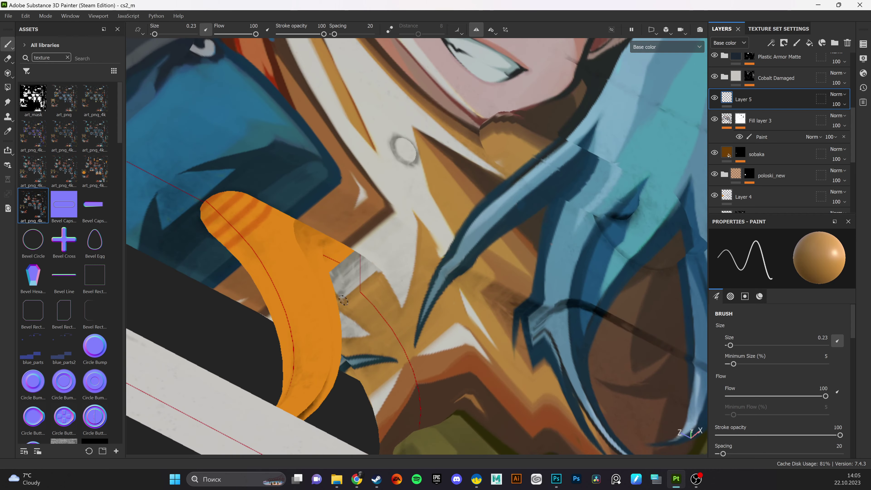
pyautogui.scroll(-3, 373, 290)
pyautogui.scroll(5, 491, 289)
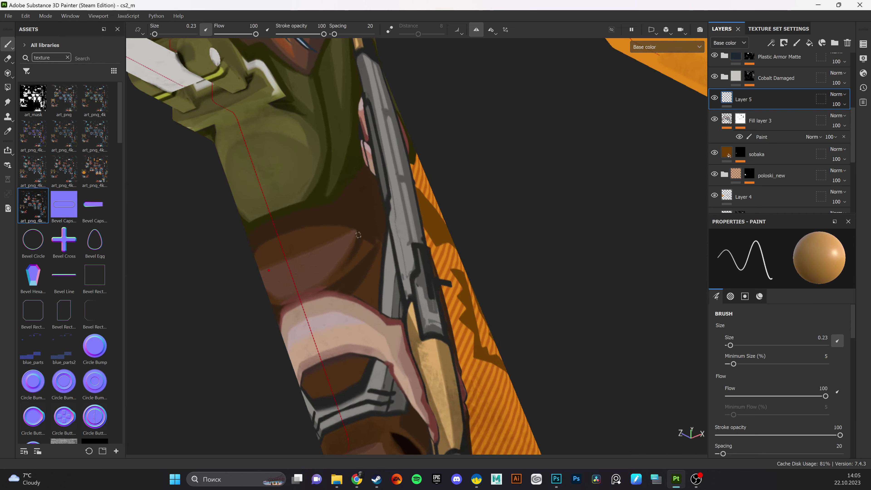
# - Paint blue hair down the back of the receiver onto the pistol grip with brush size 0.59 on Layer 5
pyautogui.scroll(-2, 492, 288)
pyautogui.scroll(2, 362, 384)
pyautogui.scroll(-5, 385, 384)
pyautogui.scroll(6, 472, 291)
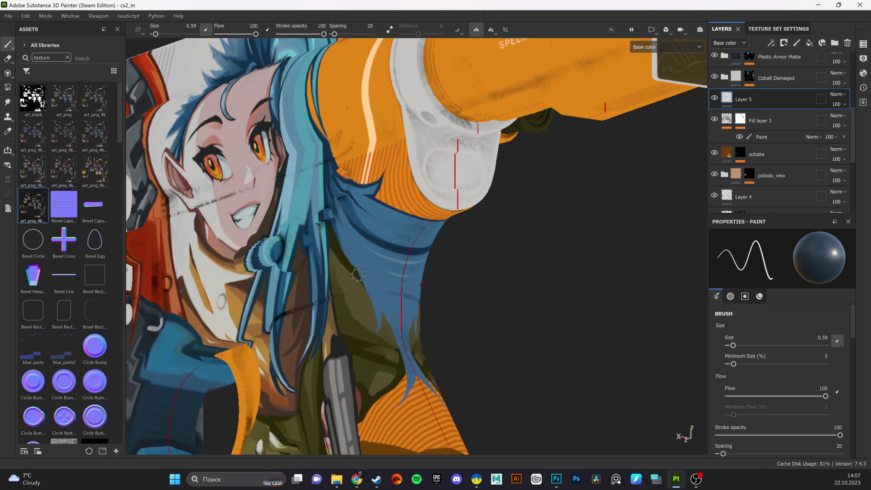
pyautogui.press('super+z')
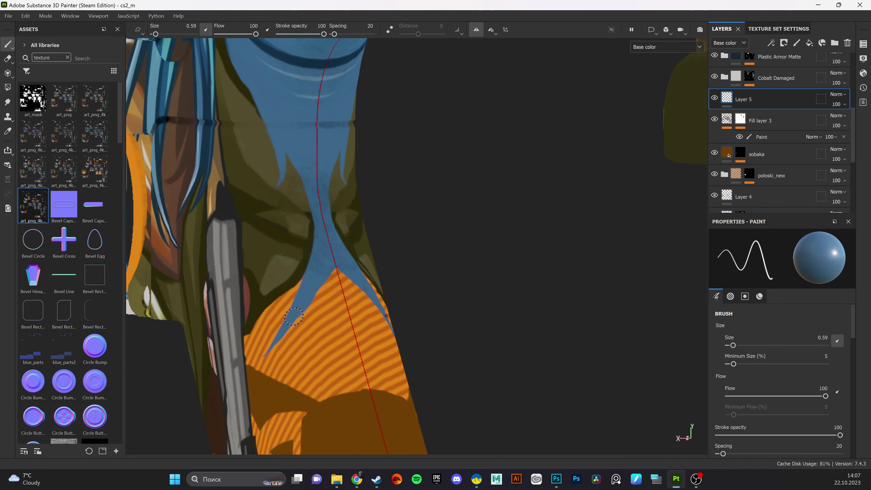
# - Set the brush size to 0.32 and refine the blue hair strands on the back of the grip with dark blue outlines and lighter blue
pyautogui.rightClick(366, 194)
pyautogui.press('[')
pyautogui.moveTo(336, 269); pyautogui.dragTo(307, 267)
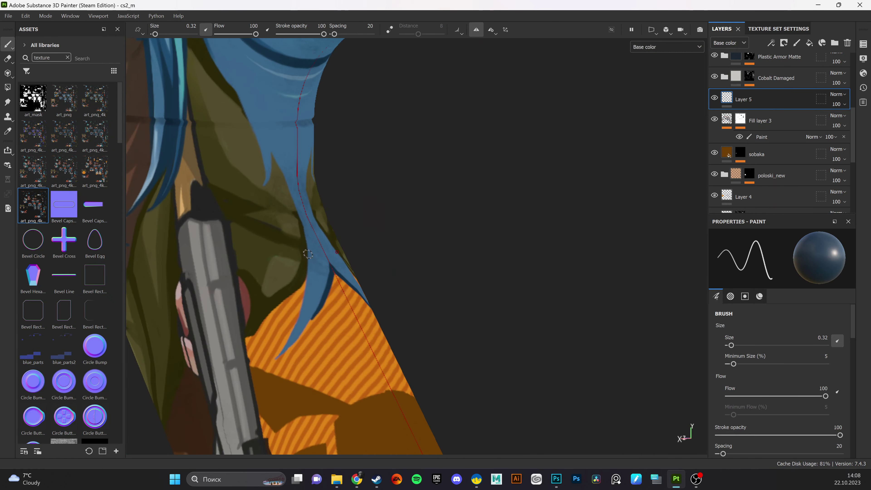
pyautogui.moveTo(411, 248)
pyautogui.mouseDown()
pyautogui.moveTo(270, 157)
pyautogui.moveTo(545, 200)
pyautogui.moveTo(428, 315)
pyautogui.moveTo(487, 319)
pyautogui.moveTo(563, 289)
pyautogui.moveTo(500, 321)
pyautogui.moveTo(394, 264)
pyautogui.mouseUp()
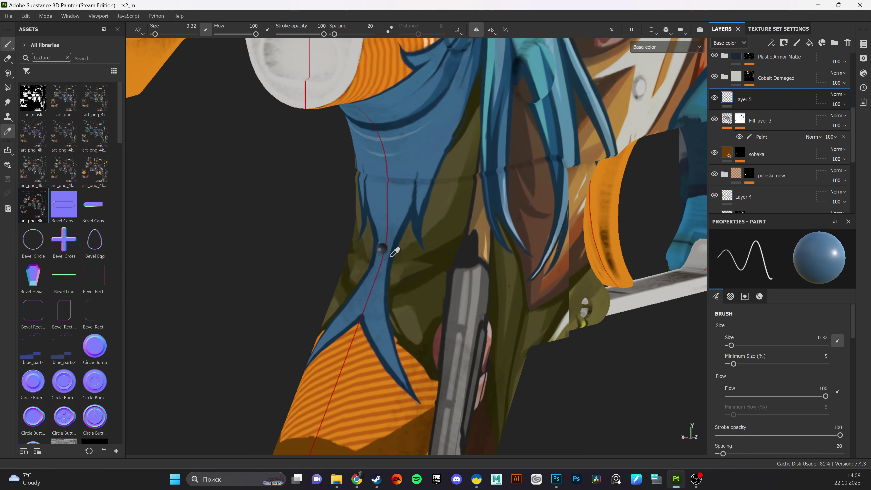
pyautogui.moveTo(398, 367); pyautogui.dragTo(424, 147)
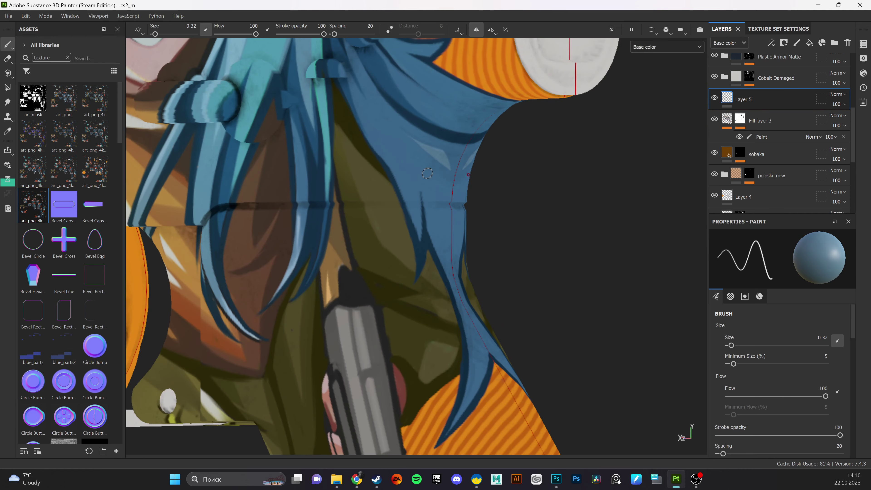
pyautogui.moveTo(445, 214); pyautogui.dragTo(389, 141)
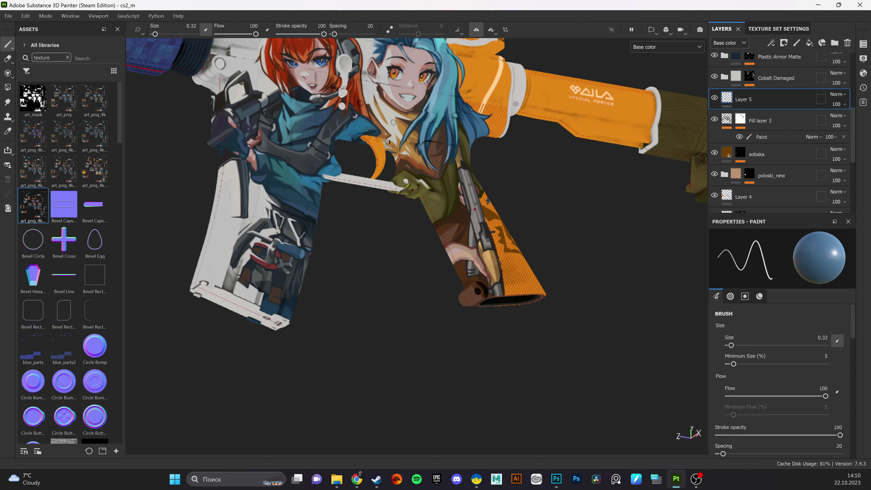
# - Sample dark navy from the illustration and touch up the area below the drawn rifle on the magazine well's front
pyautogui.scroll(-5, 527, 234)
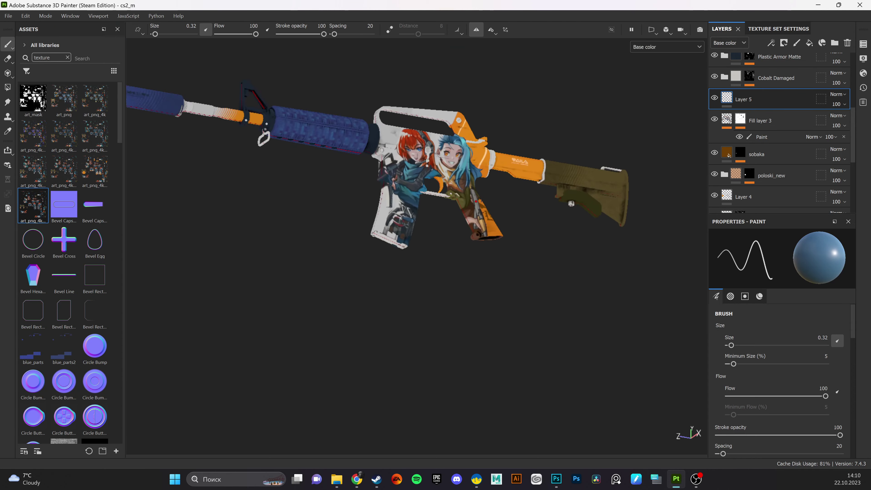
pyautogui.scroll(8, 527, 234)
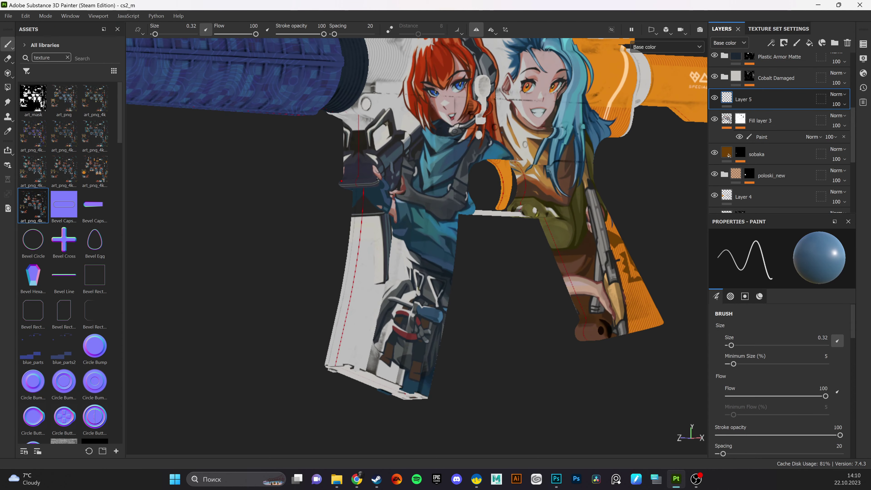
pyautogui.scroll(6, 306, 189)
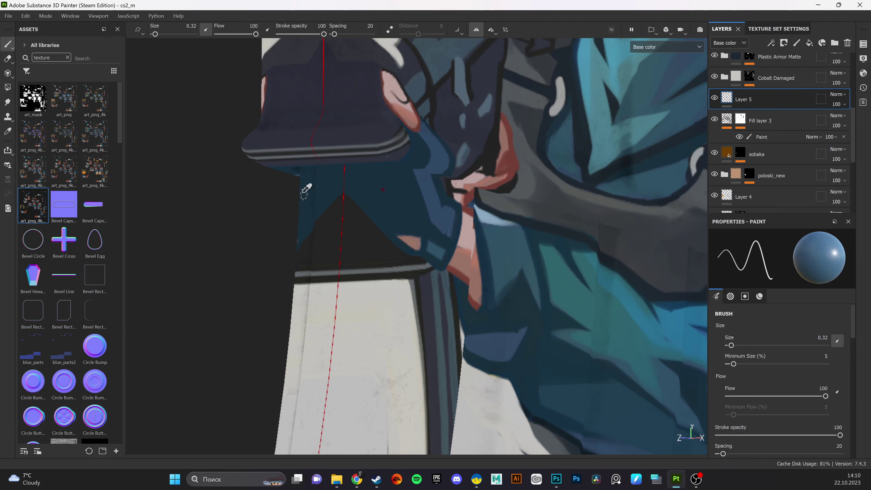
pyautogui.scroll(-8, 355, 255)
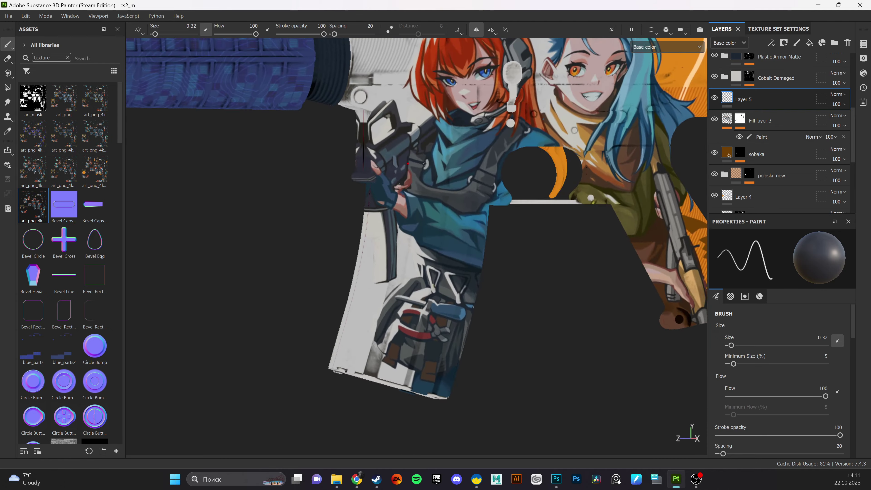
# - Set the brush size to 1.29 and paint sampled olive green over the brown sleeve and hand on the front of the pistol grip
pyautogui.moveTo(430, 127); pyautogui.dragTo(553, 214)
pyautogui.scroll(6, 343, 219)
pyautogui.scroll(6, 554, 214)
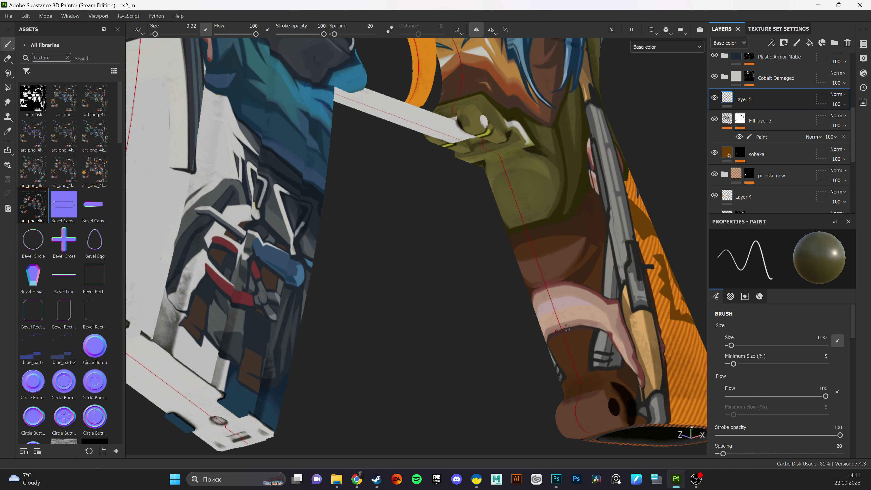
pyautogui.press(']')
pyautogui.press(']')
pyautogui.press(']')
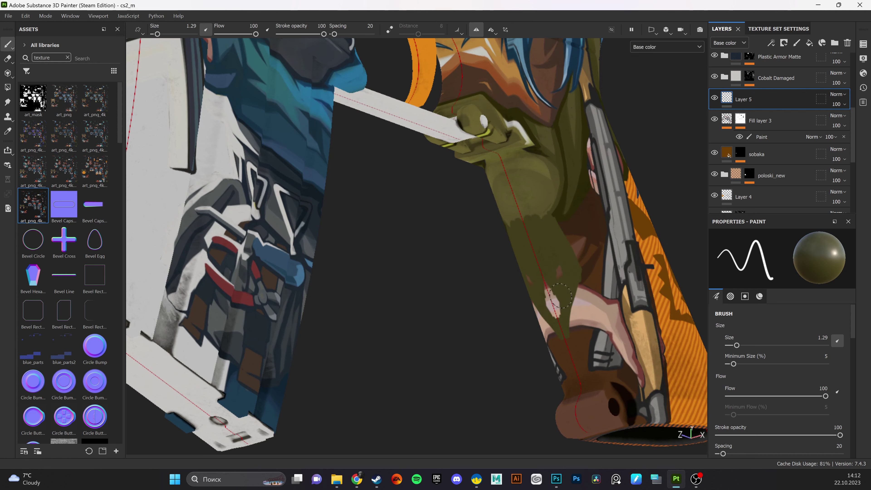
pyautogui.moveTo(552, 240); pyautogui.dragTo(590, 213)
pyautogui.moveTo(534, 218)
pyautogui.mouseDown()
pyautogui.moveTo(583, 317)
pyautogui.moveTo(566, 275)
pyautogui.moveTo(576, 249)
pyautogui.moveTo(539, 240)
pyautogui.mouseUp()
pyautogui.rightClick(583, 317)
pyautogui.moveTo(542, 274); pyautogui.dragTo(475, 212)
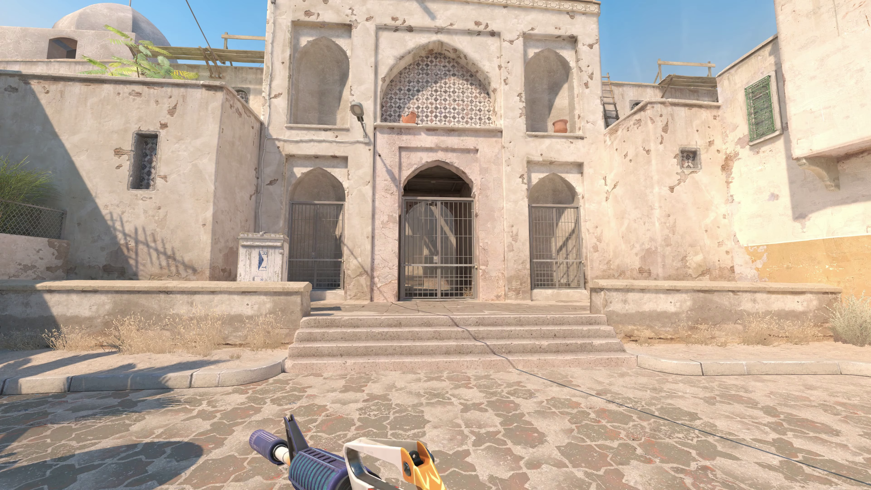